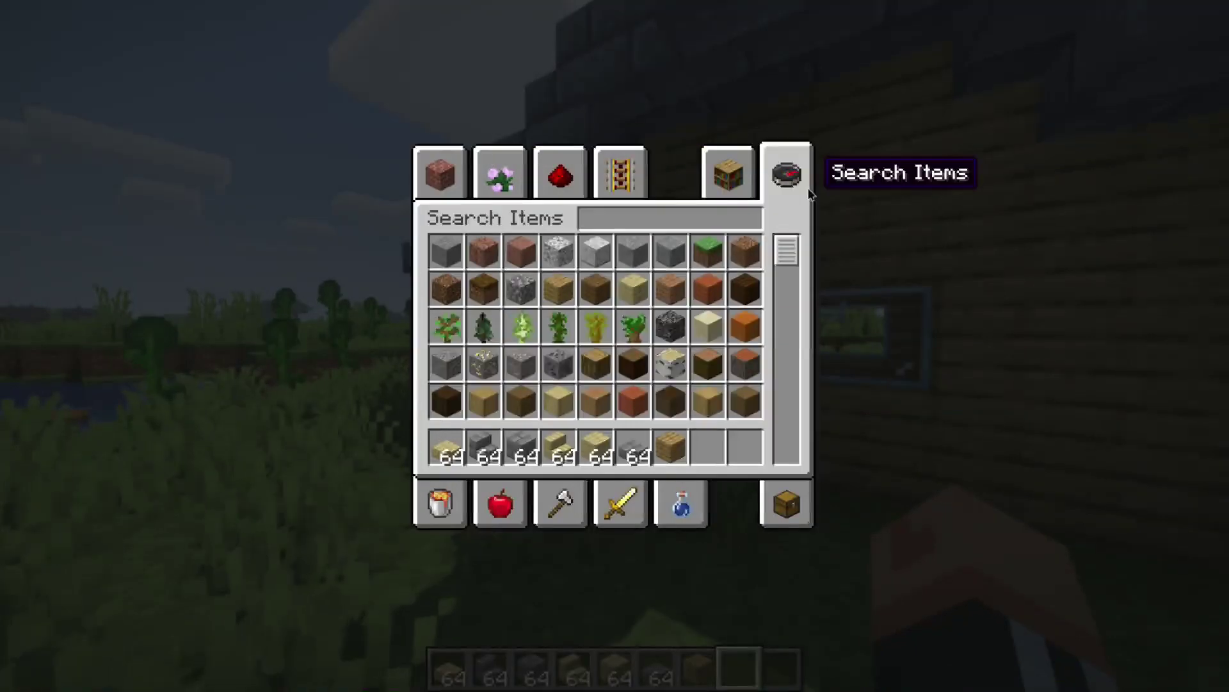
- Put a lantern from the creative inventory into the hotbar and hang it under the house's stone roof edge
left_click(521, 250)
key("ctrl+a")
left_click(707, 447)
type("ee")
key("Escape")
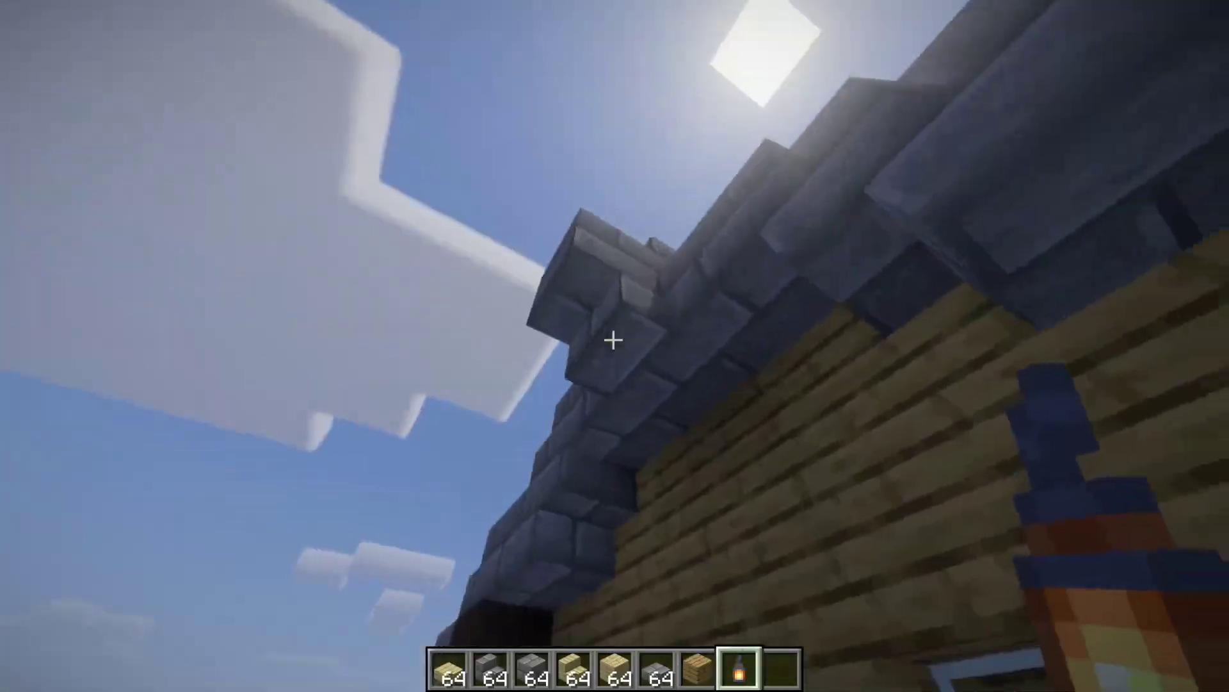
right_click(615, 346)
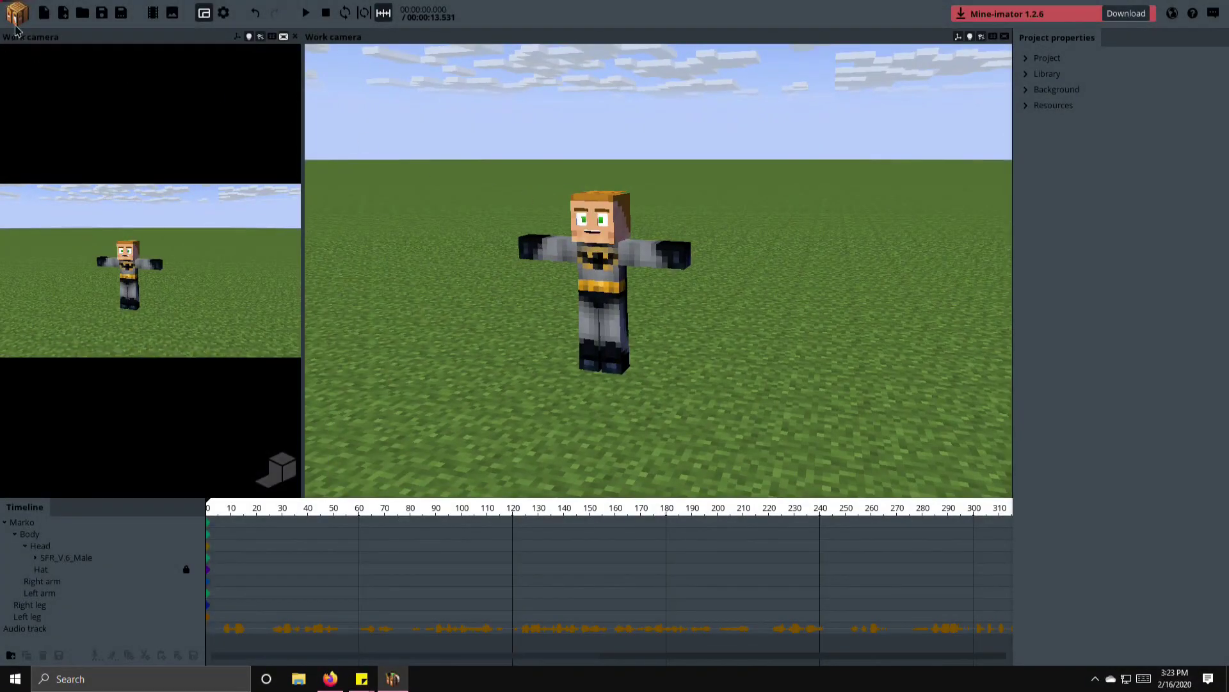
- Switch to Mine-imator and load the world "random stuff" for a new scenery import
left_click(204, 13)
left_click(83, 54)
left_click(385, 175)
left_click(378, 180)
left_click(379, 180)
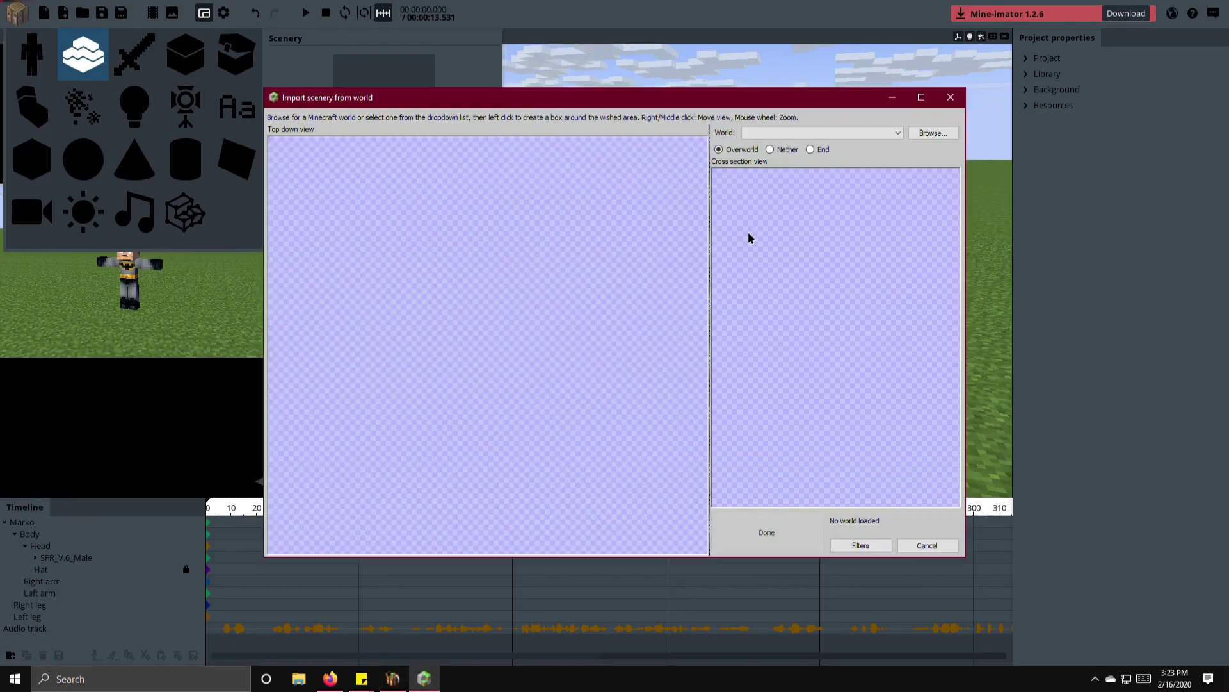
left_click(823, 132)
left_click(822, 174)
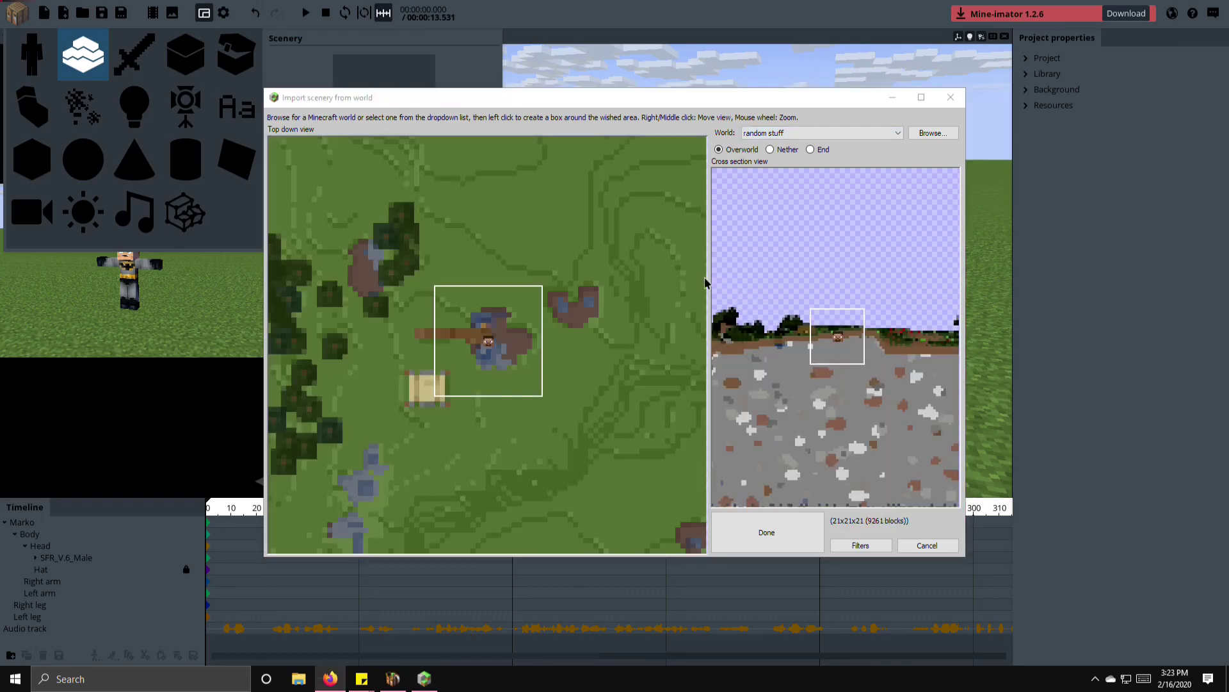
- Select the world area around the house, ponds and wooden dock, adjust its height range, and create it as scenery
right_click_drag(519, 344, 542, 343)
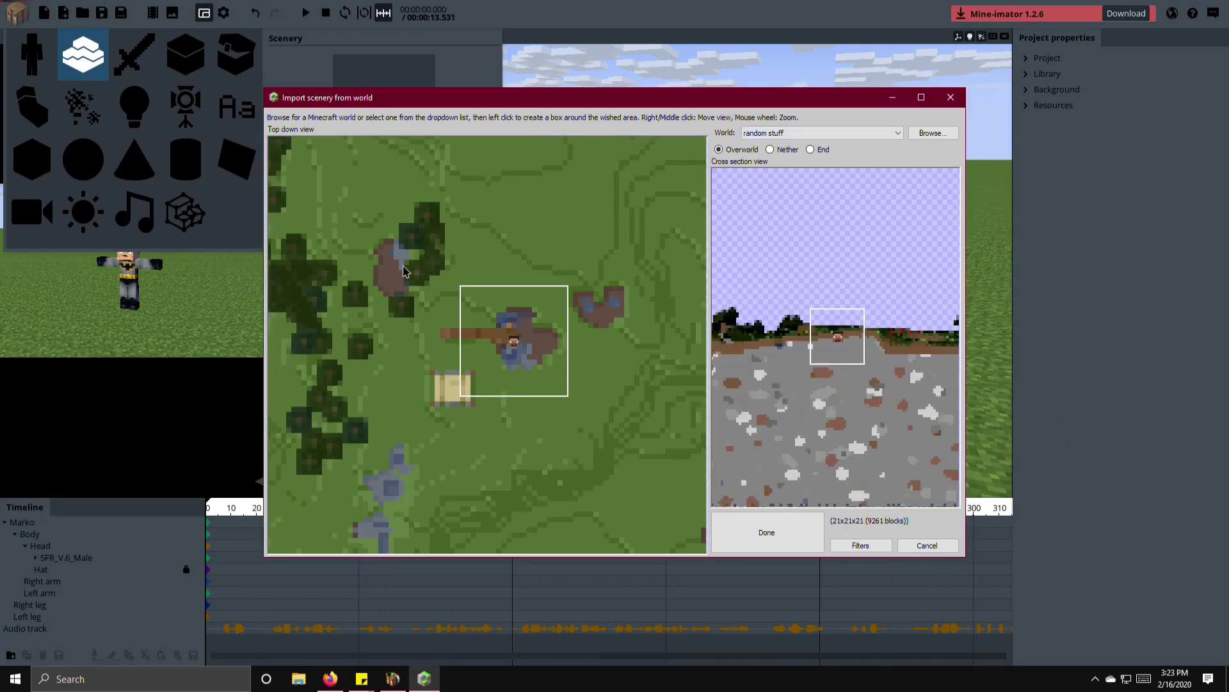
left_click_drag(399, 249, 644, 459)
left_click_drag(861, 314, 861, 305)
left_click(796, 527)
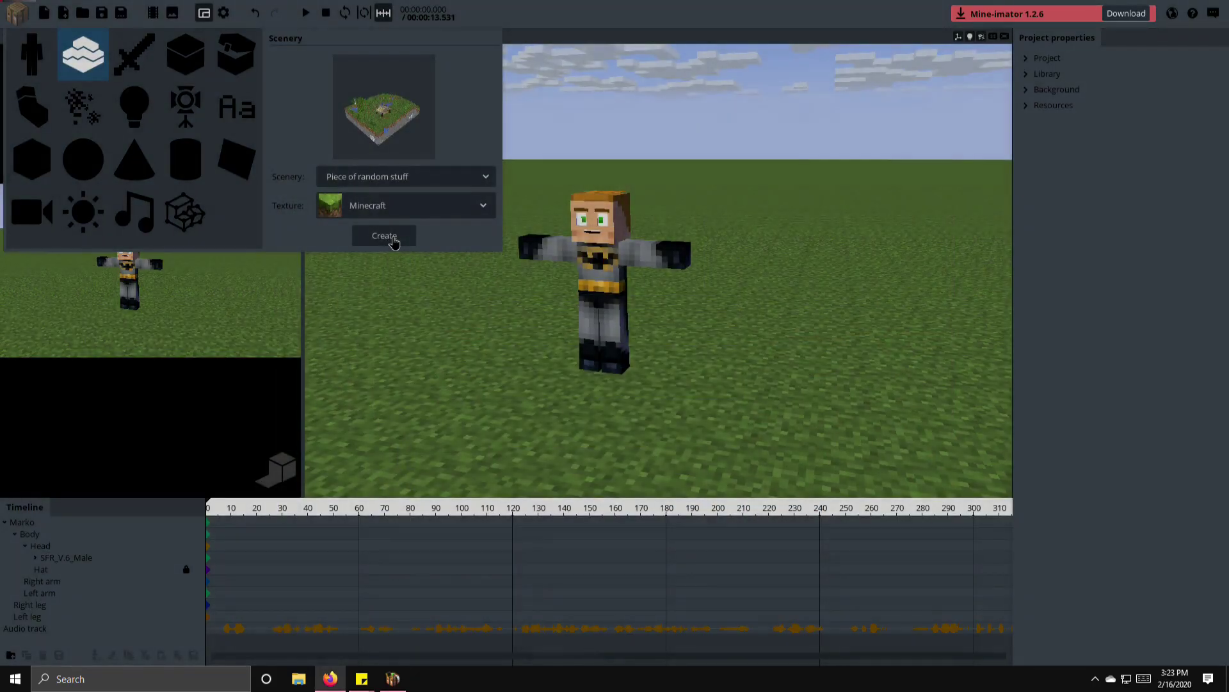
left_click(384, 237)
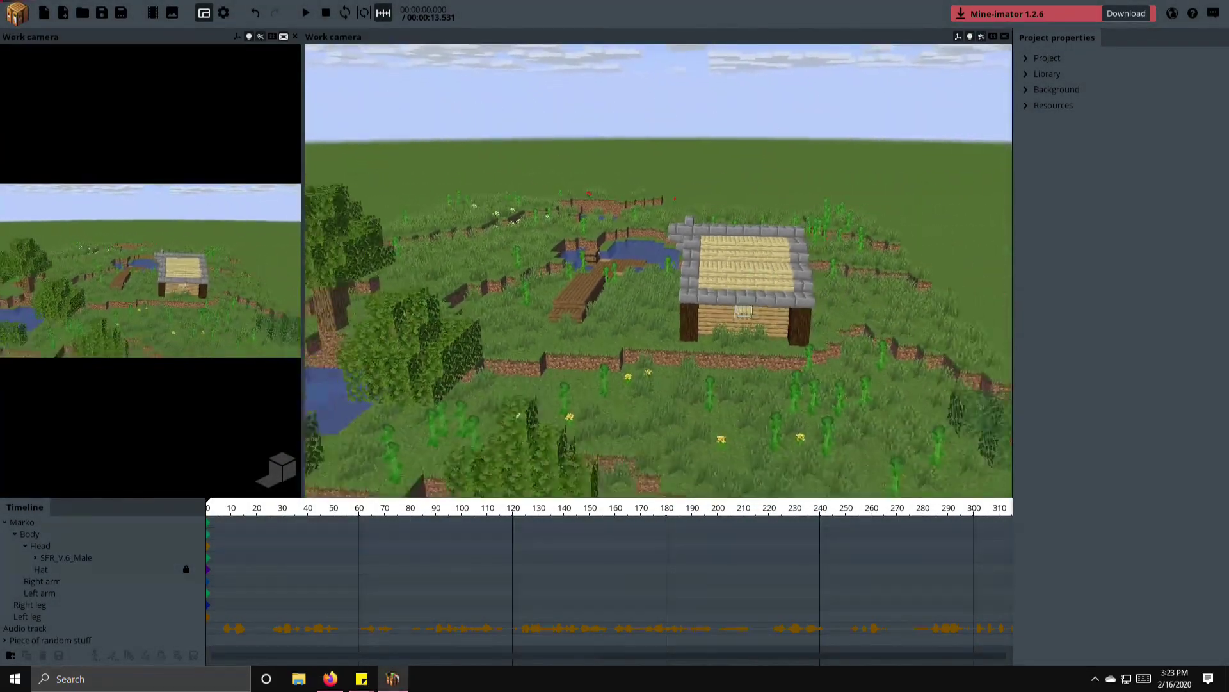
- Turn on story mode clouds and hide the ground in the project's background settings
key("s")
left_click(1057, 90)
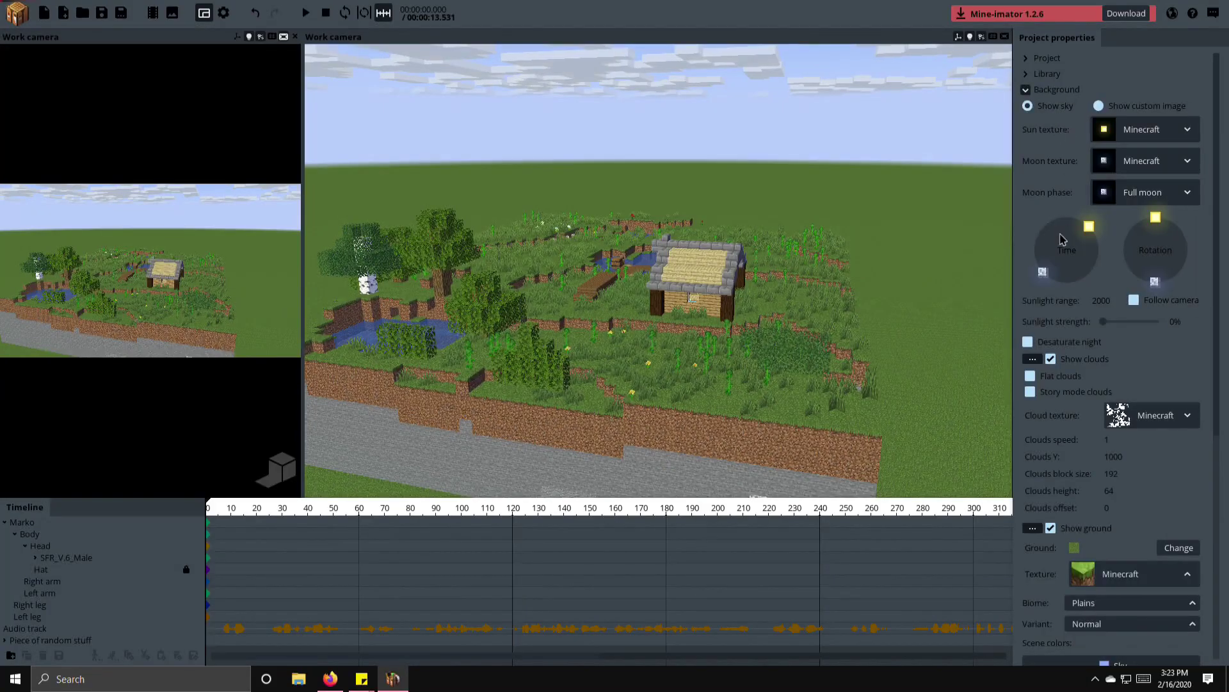
left_click(1051, 528)
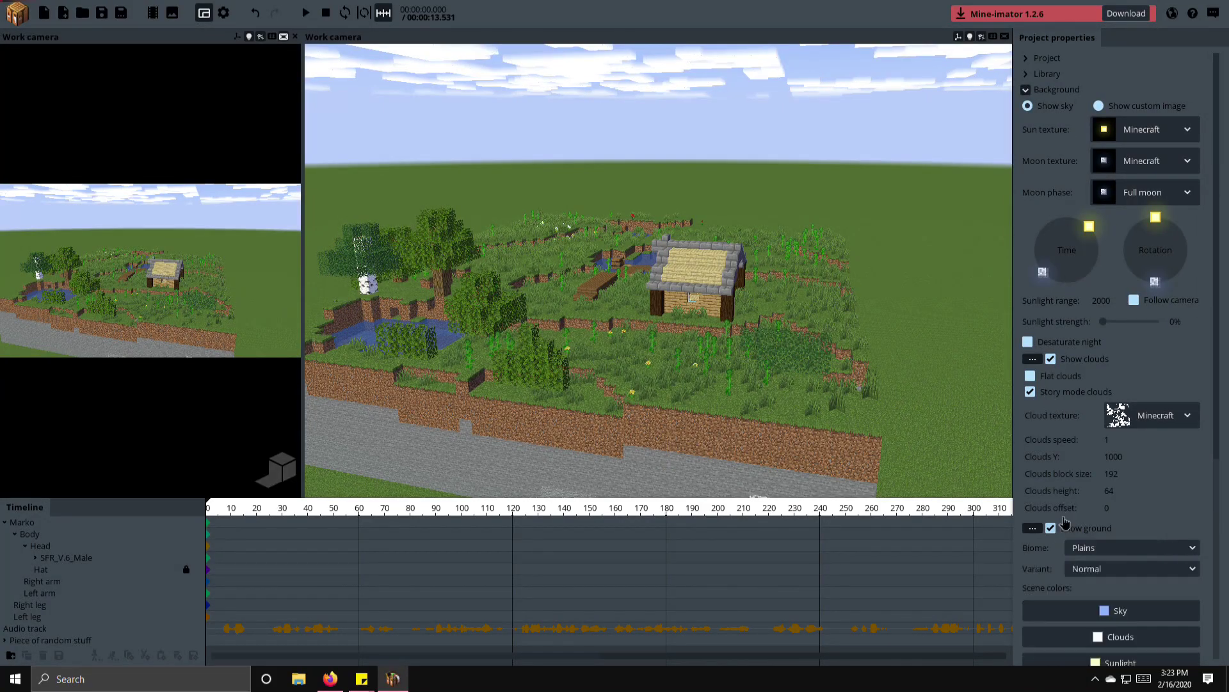
left_click(1057, 90)
left_click(705, 297)
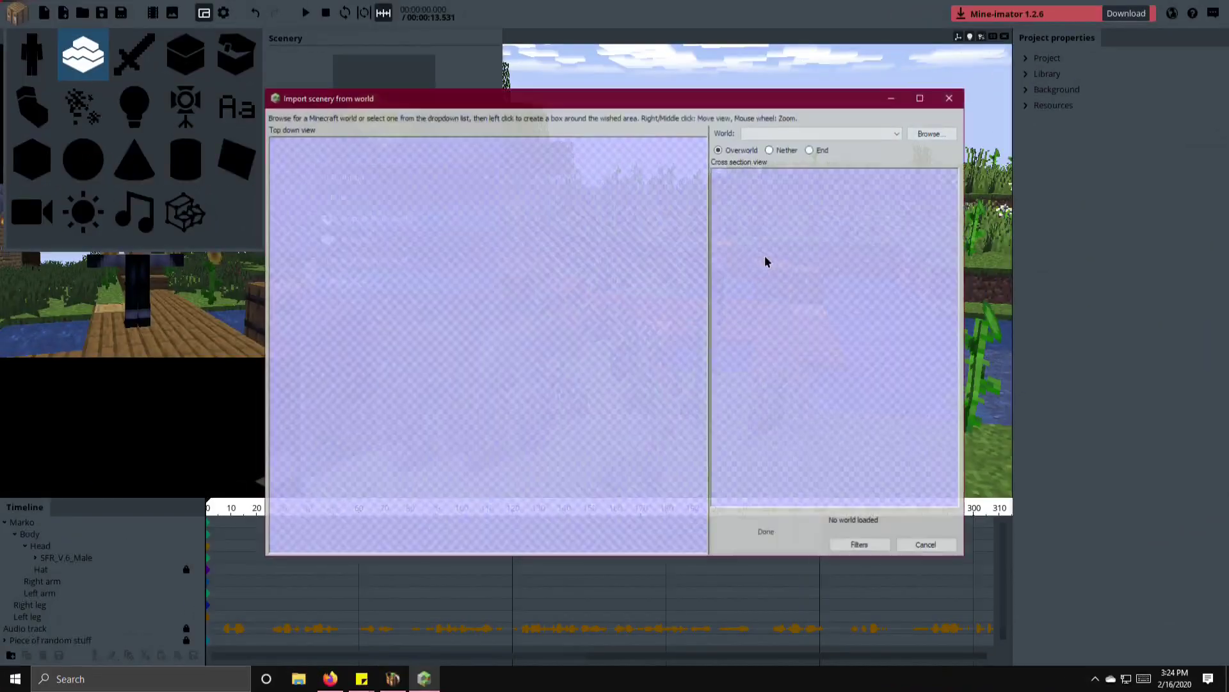
- Import a 20x58x64 block section of the mountain from "random stuff" as a second scenery and move it into place around the first one
left_click(823, 132)
left_click(768, 153)
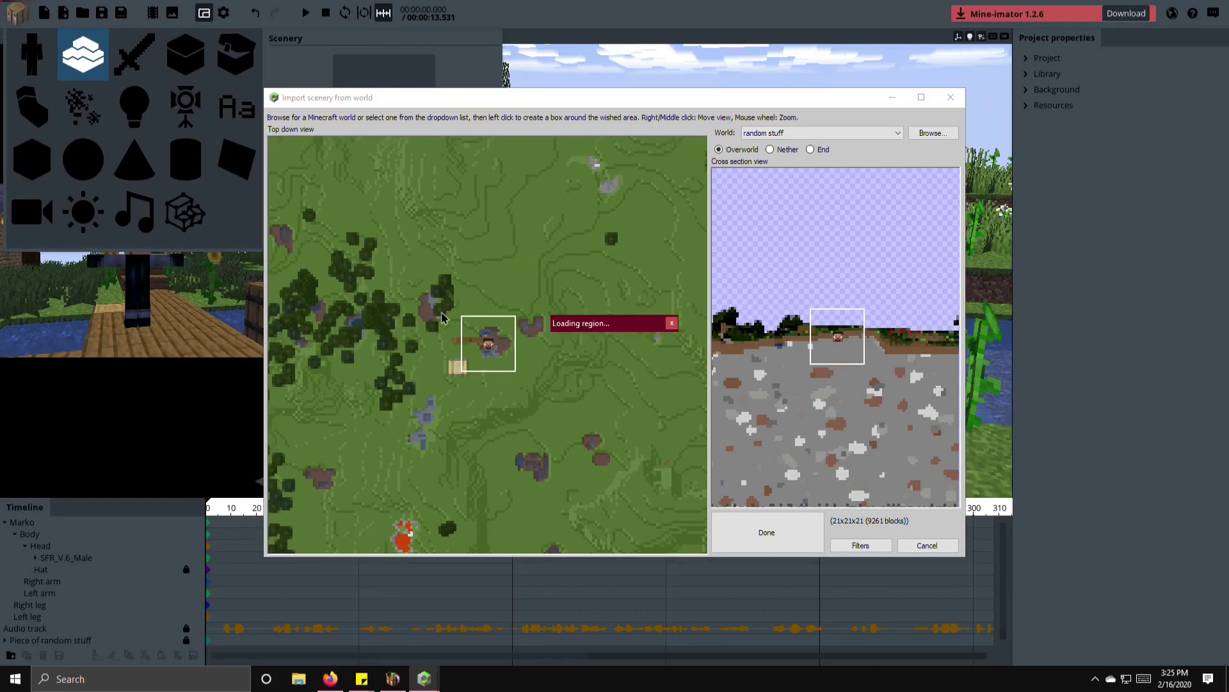
right_click_drag(434, 393, 397, 288)
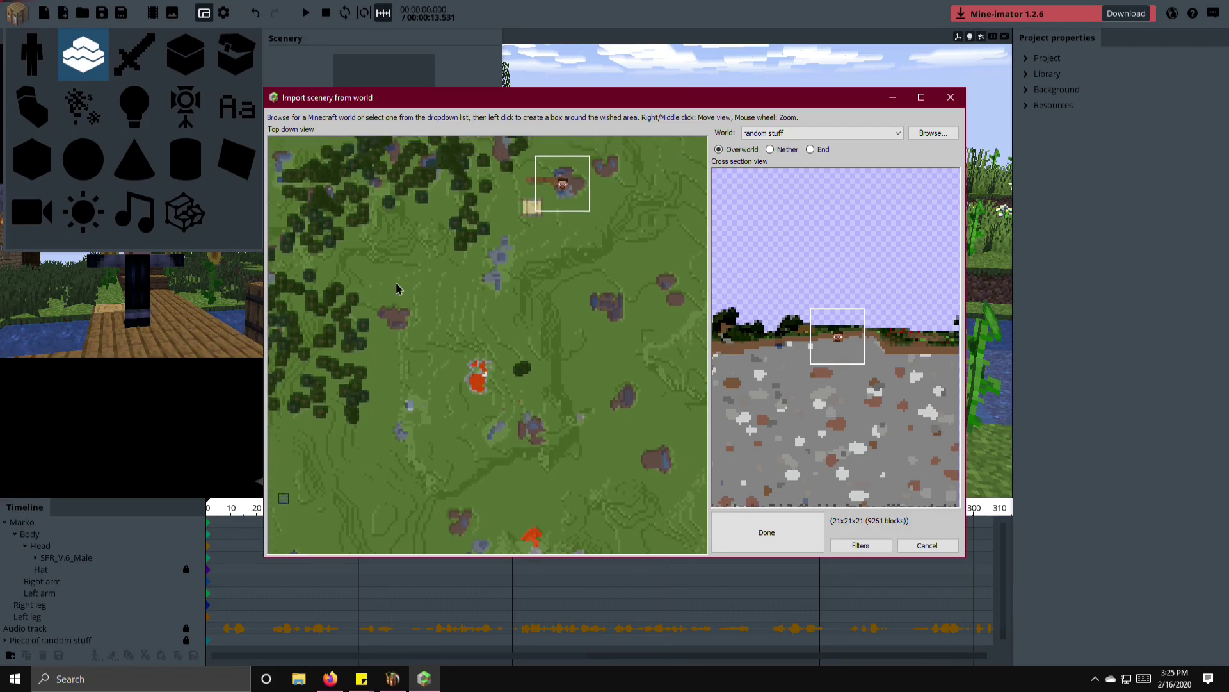
left_click_drag(520, 424, 933, 344)
left_click_drag(911, 205, 867, 377)
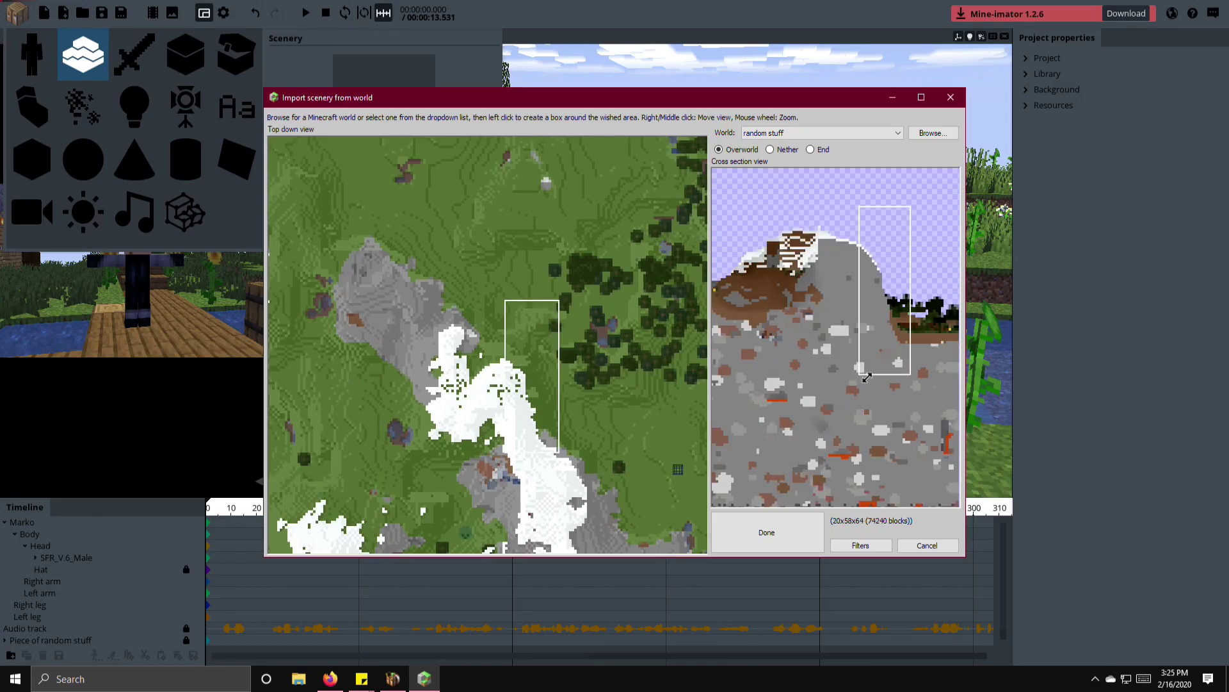
left_click(767, 532)
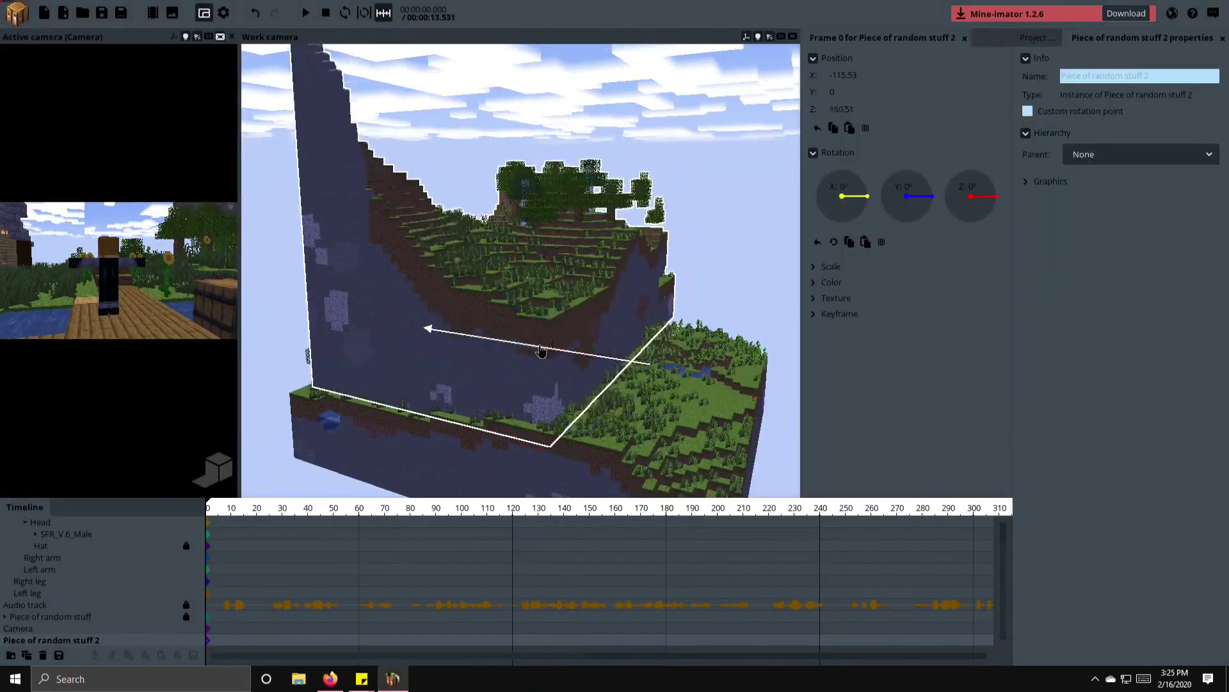
left_click_drag(357, 331, 452, 428)
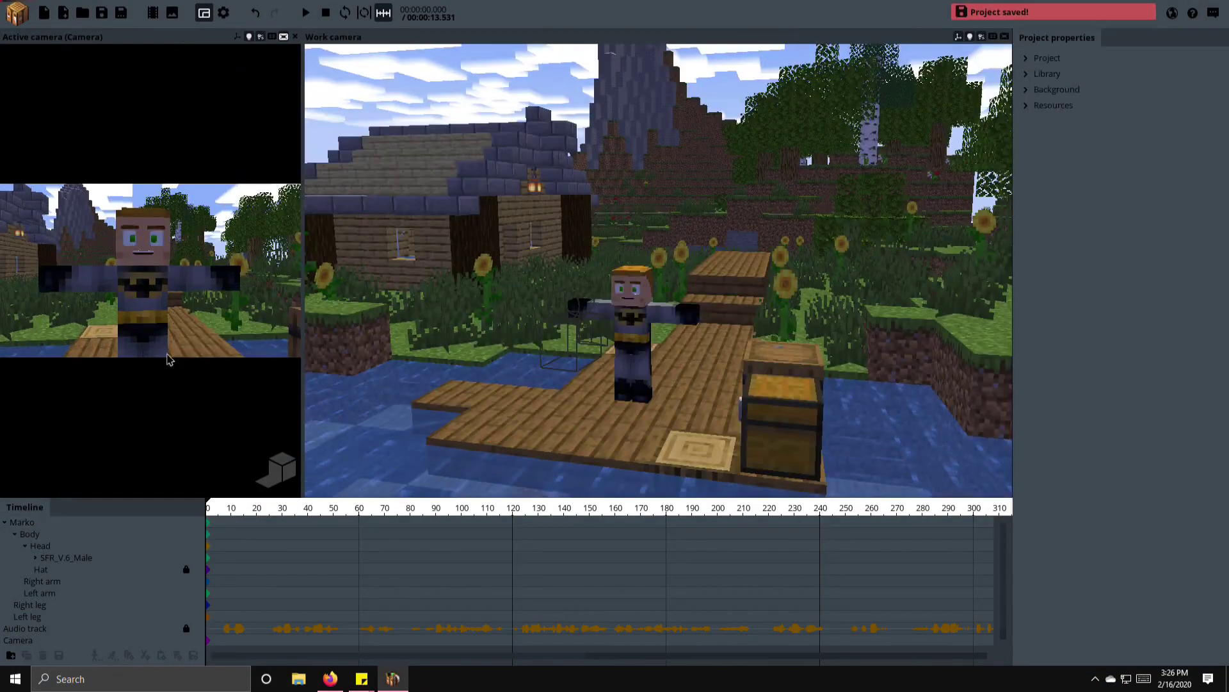
- Give the scene camera a blurred background, reposition the sun with the time and rotation settings, and save the project
left_click(590, 314)
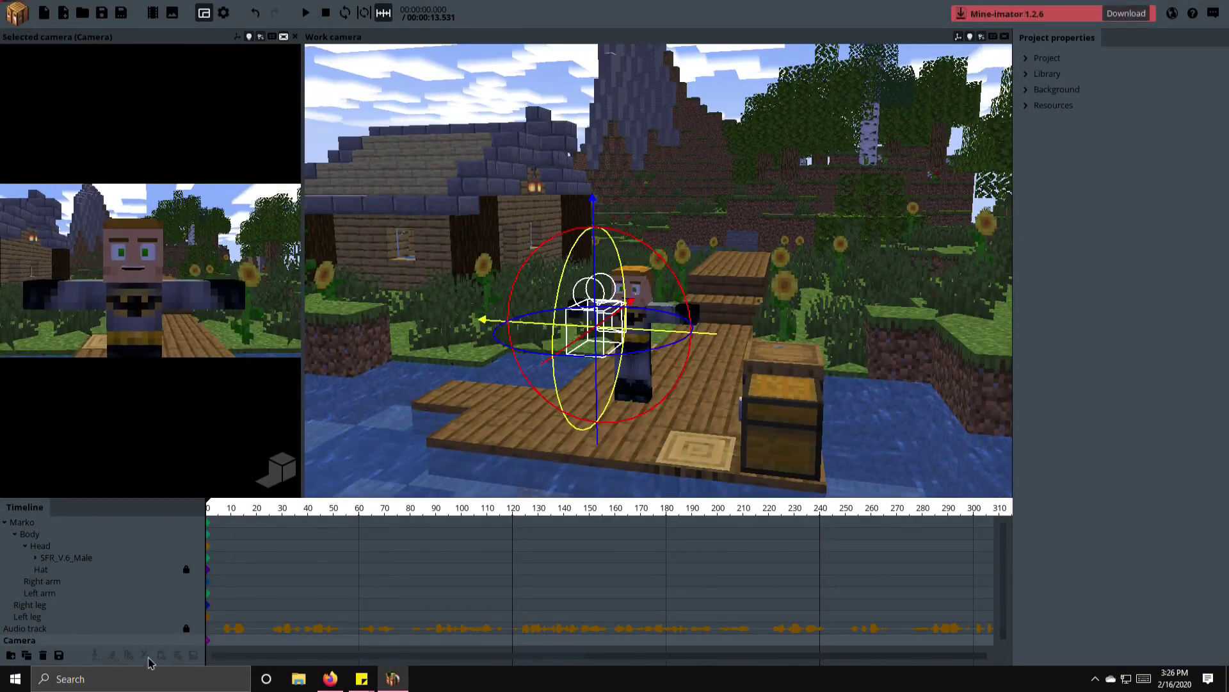
key("Escape")
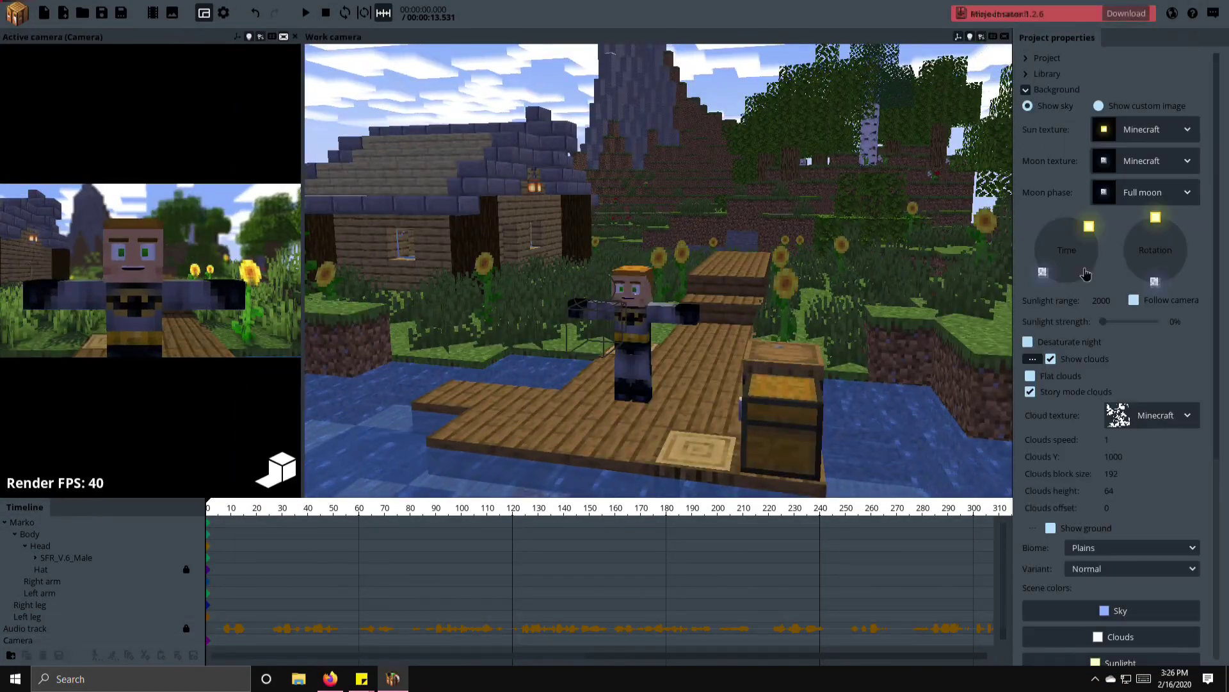
key("ctrl+s")
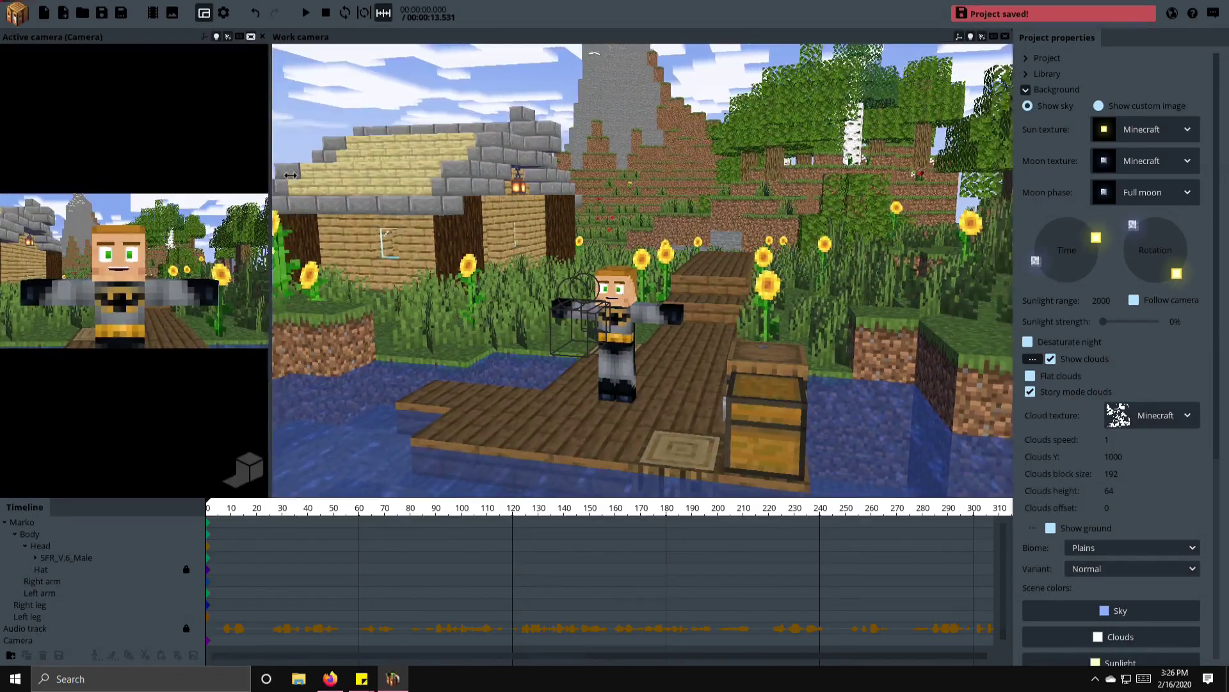
- Play the start of the audio and shift the audio track slightly earlier on the timeline
key("space")
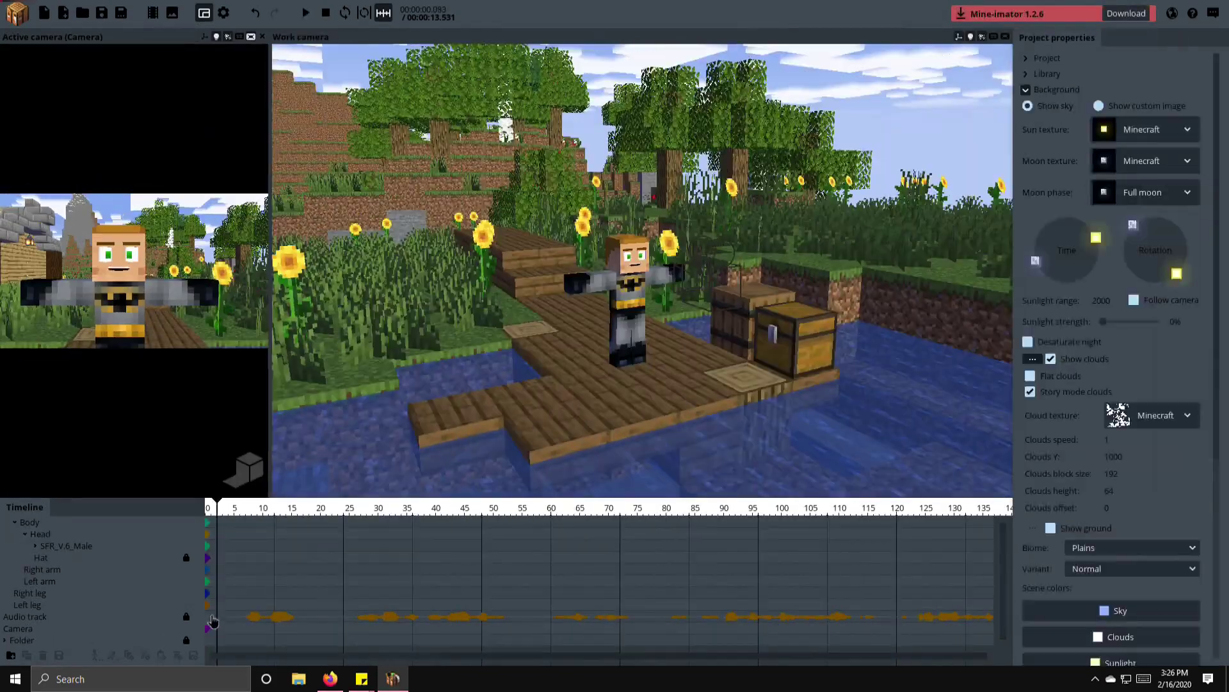
left_click(234, 616)
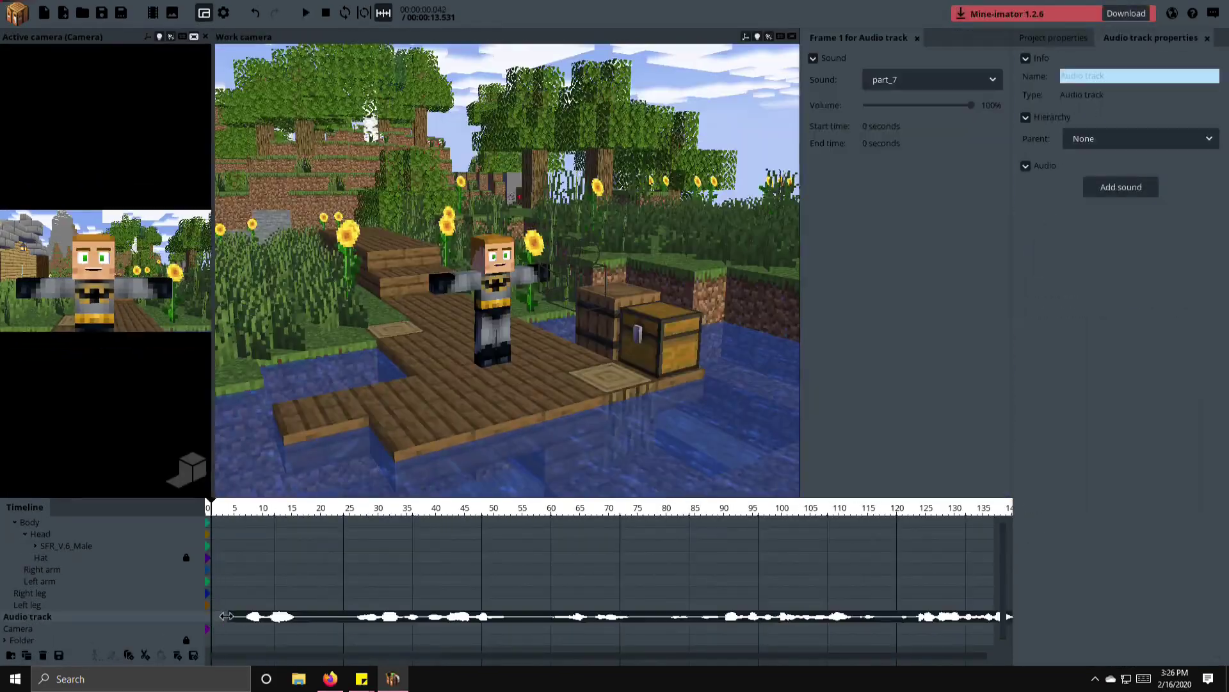
- Lower both of the character's arms to his sides at frame 0 and save the project
left_click(207, 581)
scroll(520, 322, "up", 5)
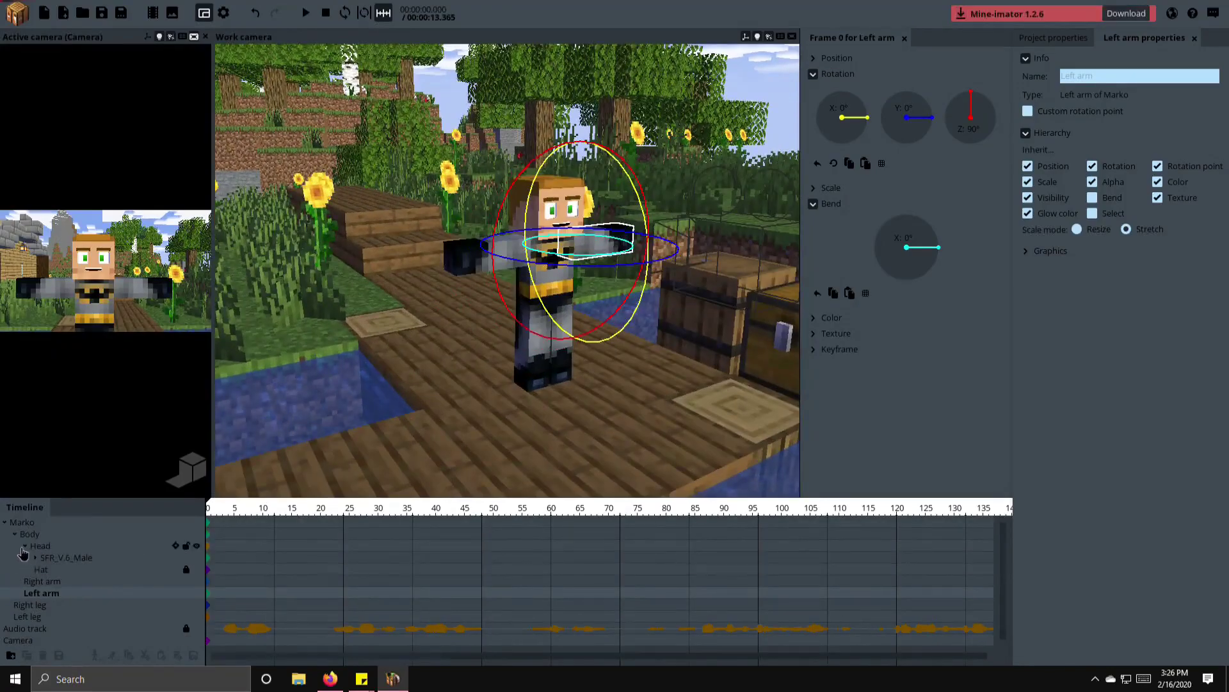
scroll(520, 322, "up", 2)
left_click(538, 314)
left_click(637, 276)
left_click(452, 315)
key("ctrl+n")
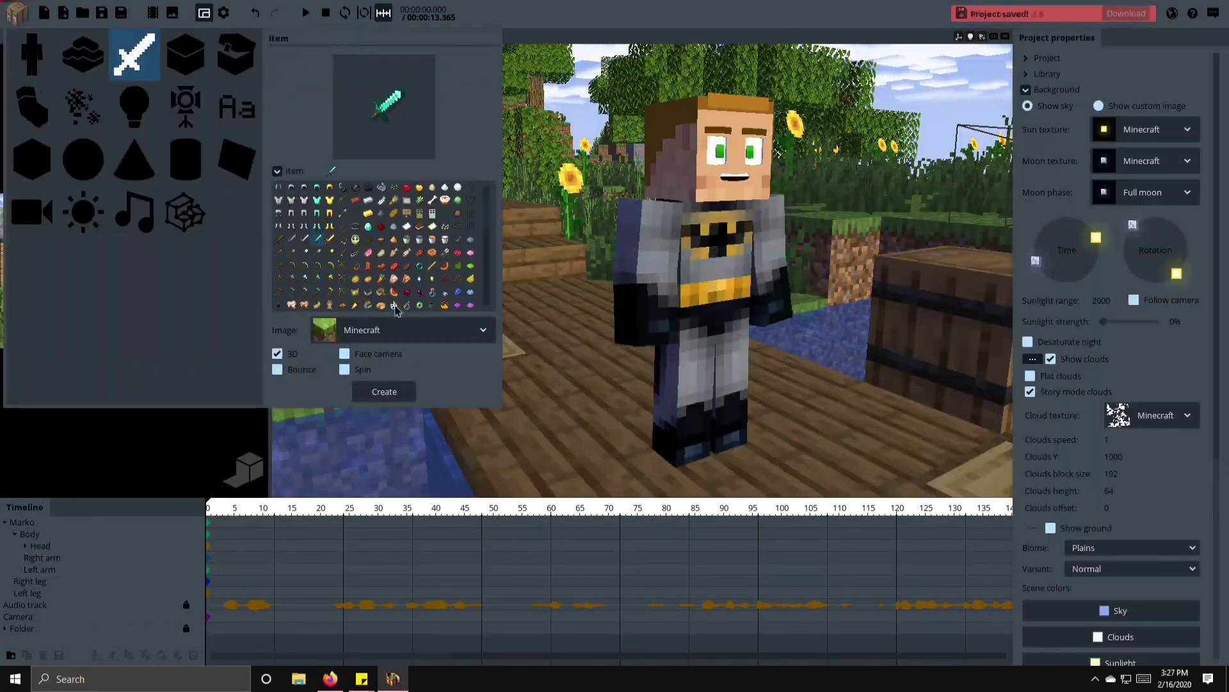
- Add FishingRodRig under the right arm, set its rotation point Y to 0, and angle the rod forward in the hand
left_click(383, 392)
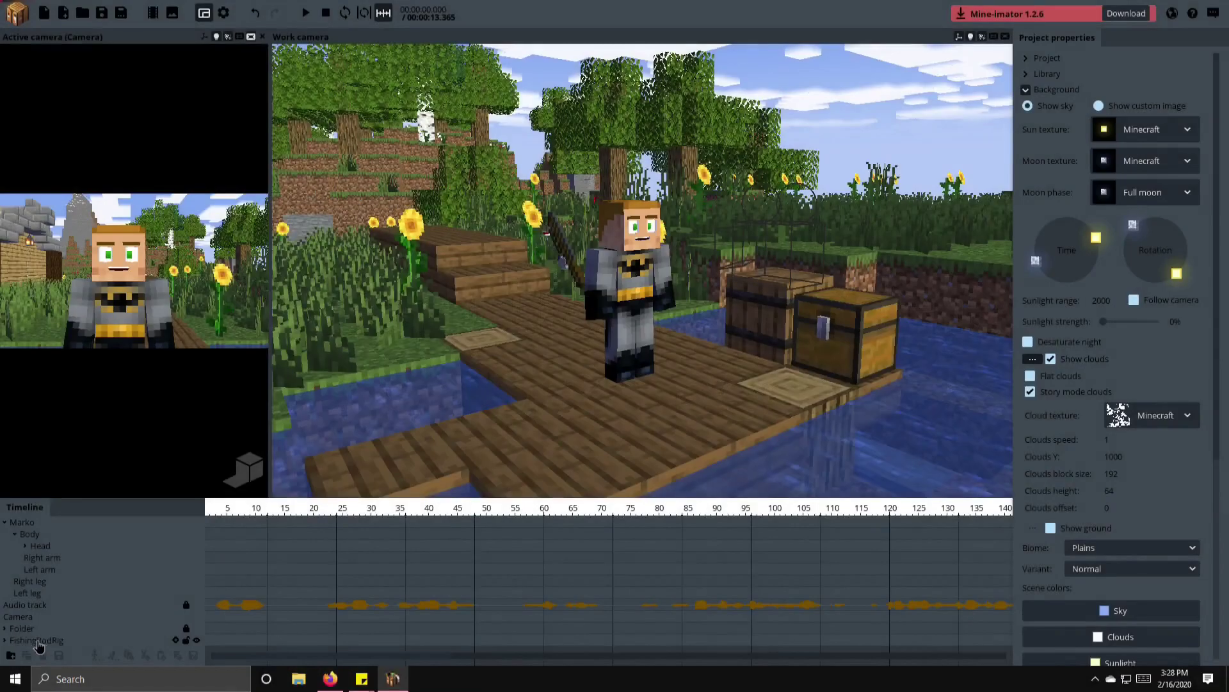
left_click(70, 568)
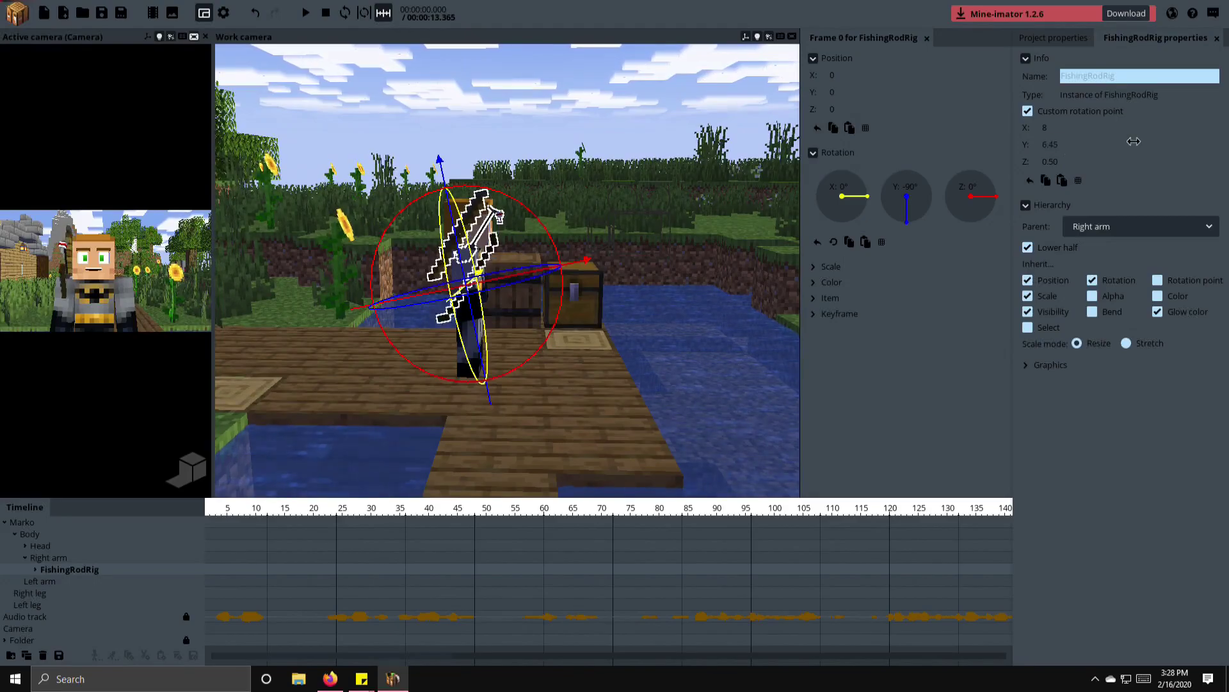
right_click(1134, 141)
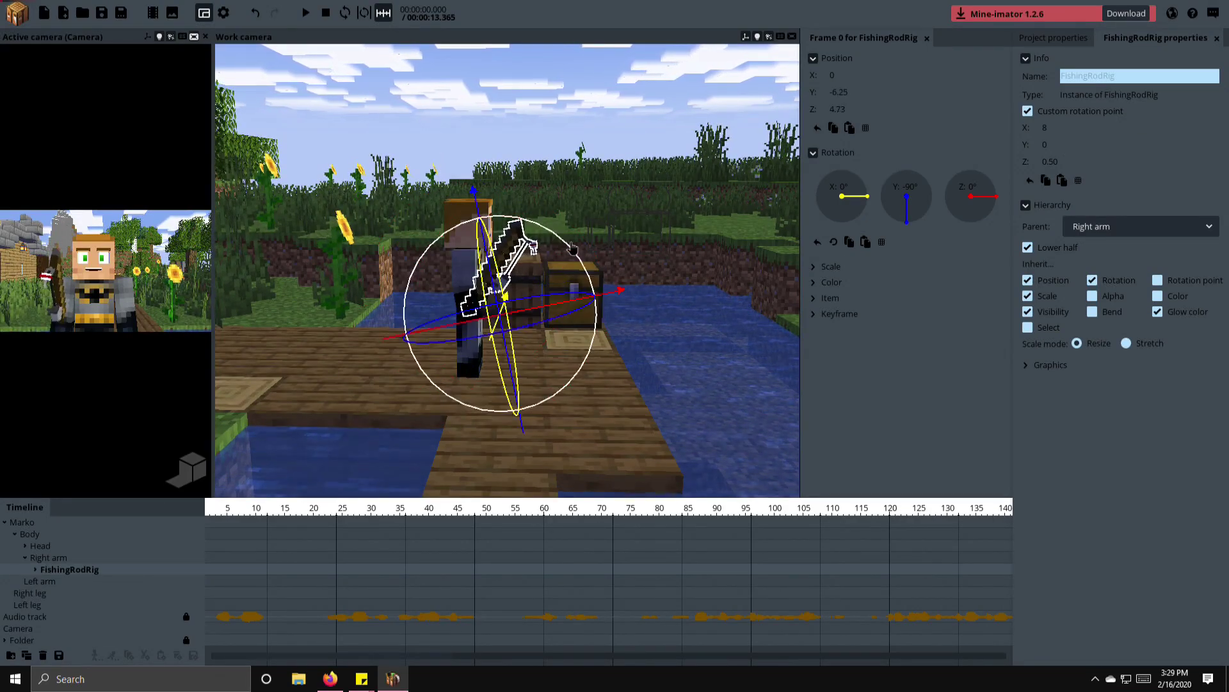
left_click_drag(576, 333, 585, 358)
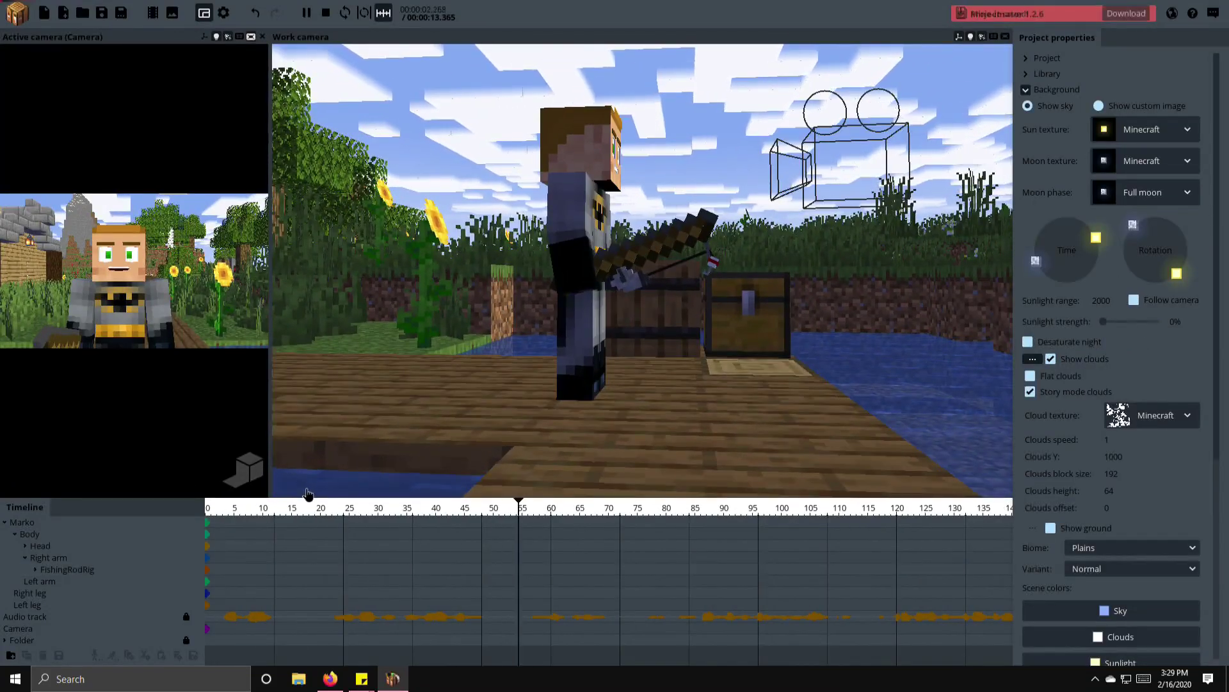
- Keyframe a slight body tilt and bend at frame 17 and head turns around frames 11 and 22
left_click(306, 533)
left_click_drag(457, 363, 452, 419)
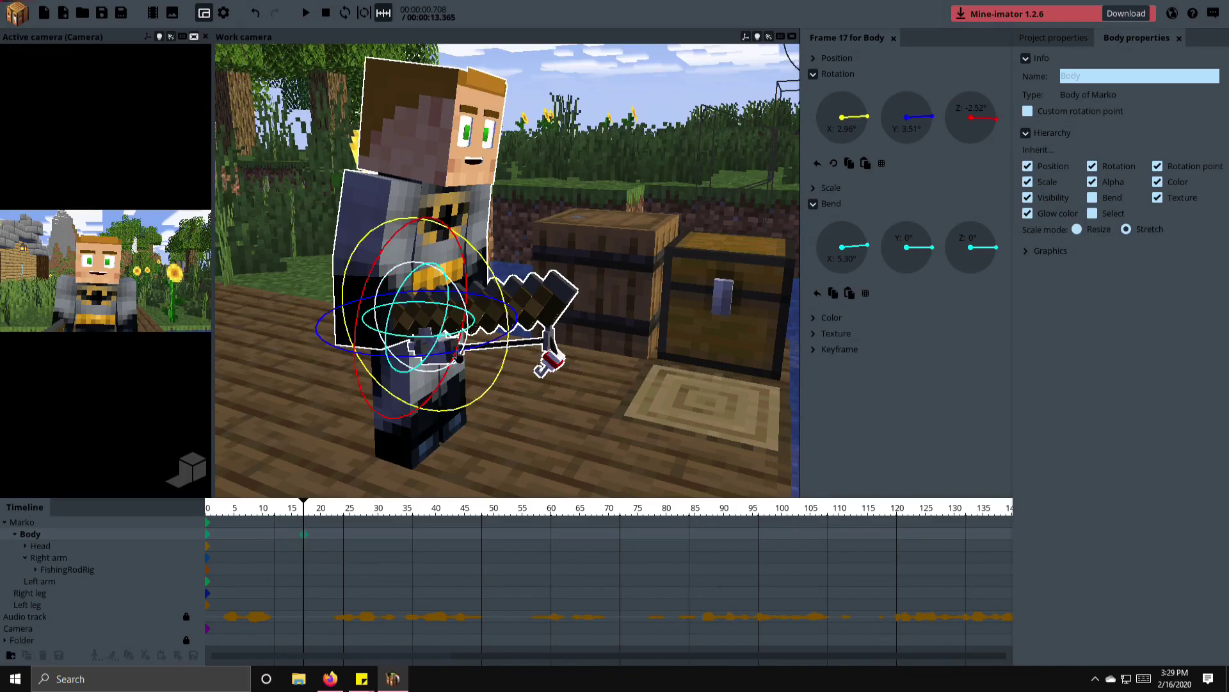
left_click(208, 545)
left_click_drag(447, 262, 453, 213)
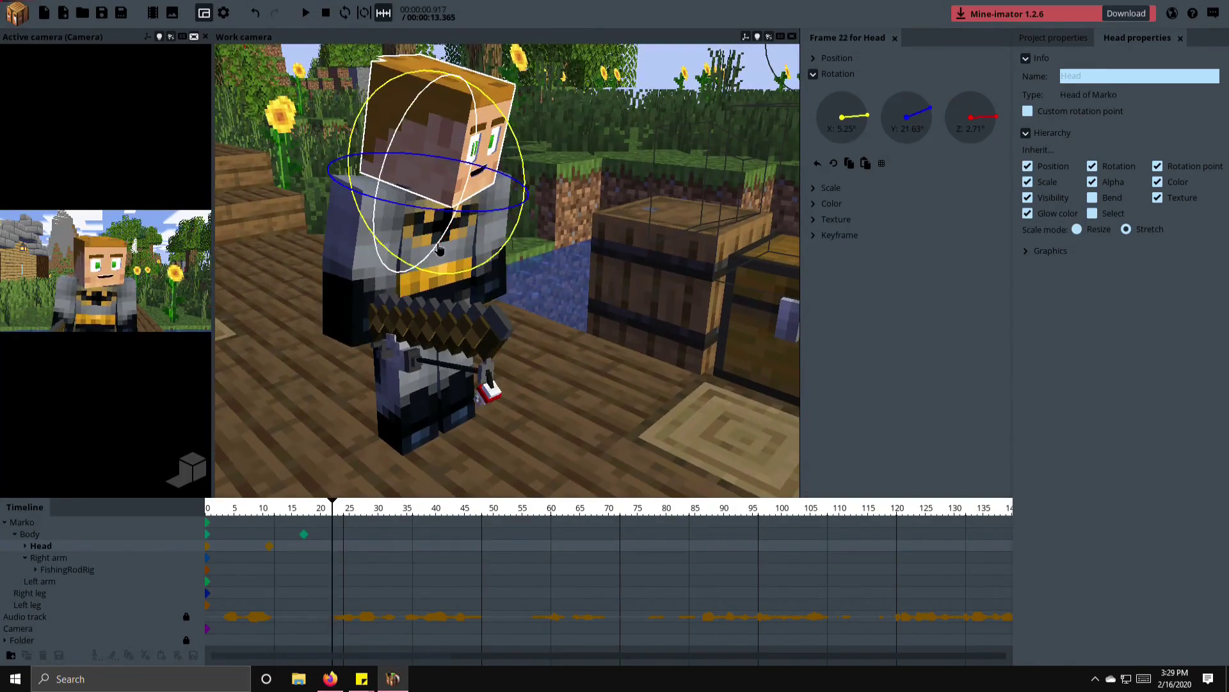
- Retime the body keyframe to frame 20 and the head keyframes to frames 10 and 22, checking the motion in playback
left_click_drag(303, 534, 320, 534)
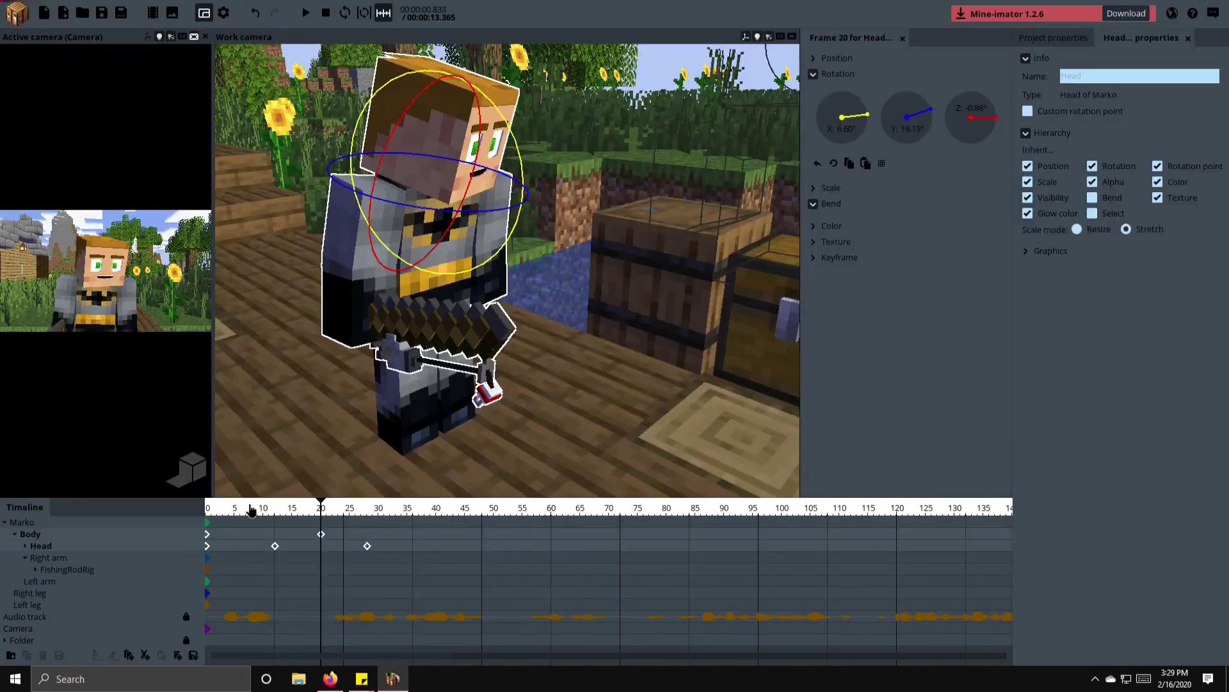
key("space")
left_click(274, 545)
left_click(305, 438)
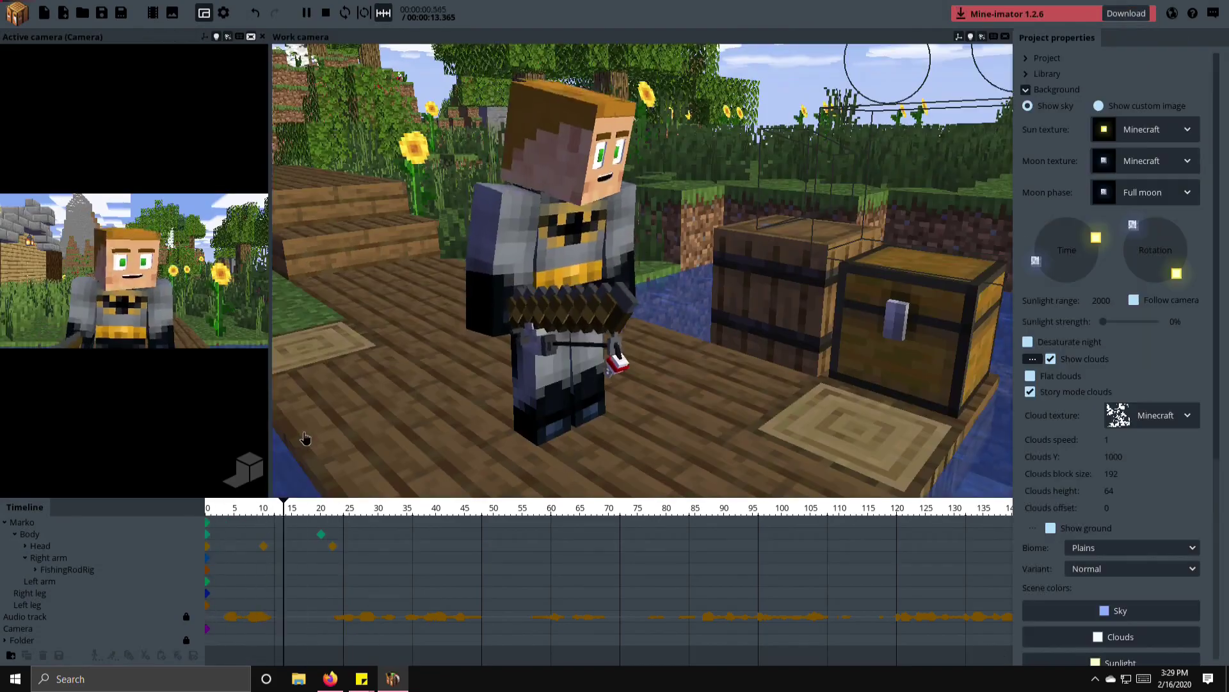
- Keyframe a new body tilt at frame 45 and head poses at frames 38 and 47, save, and play the animation
left_click(465, 536)
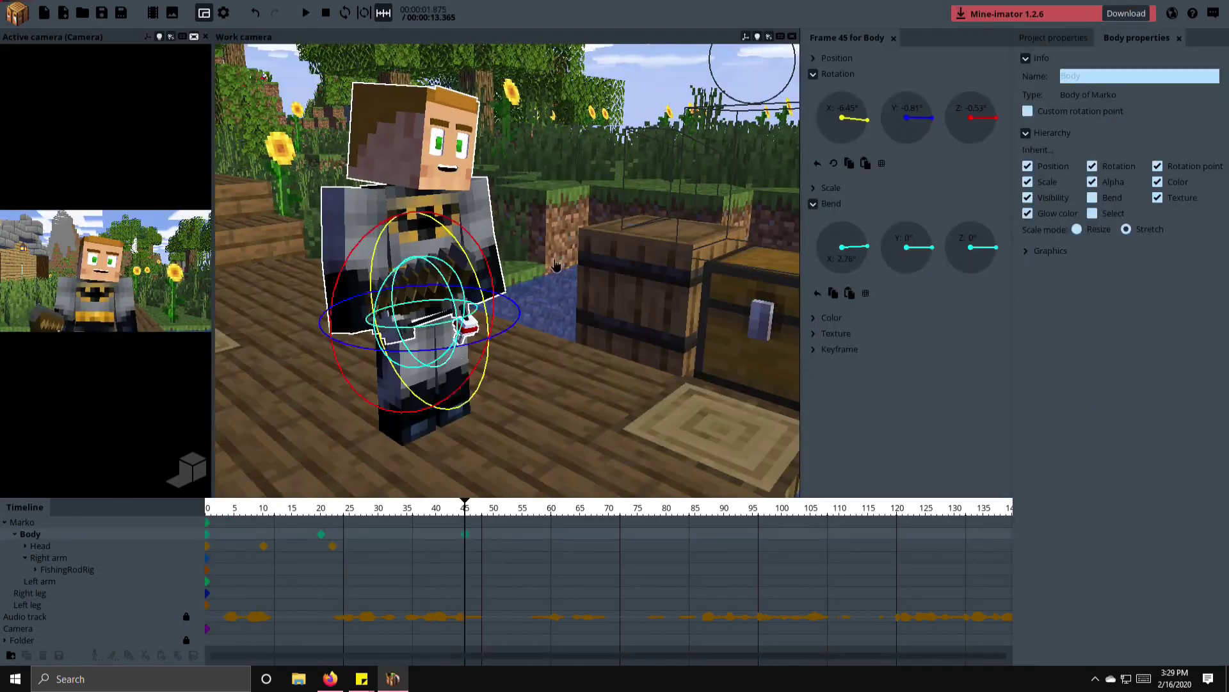
left_click(441, 137)
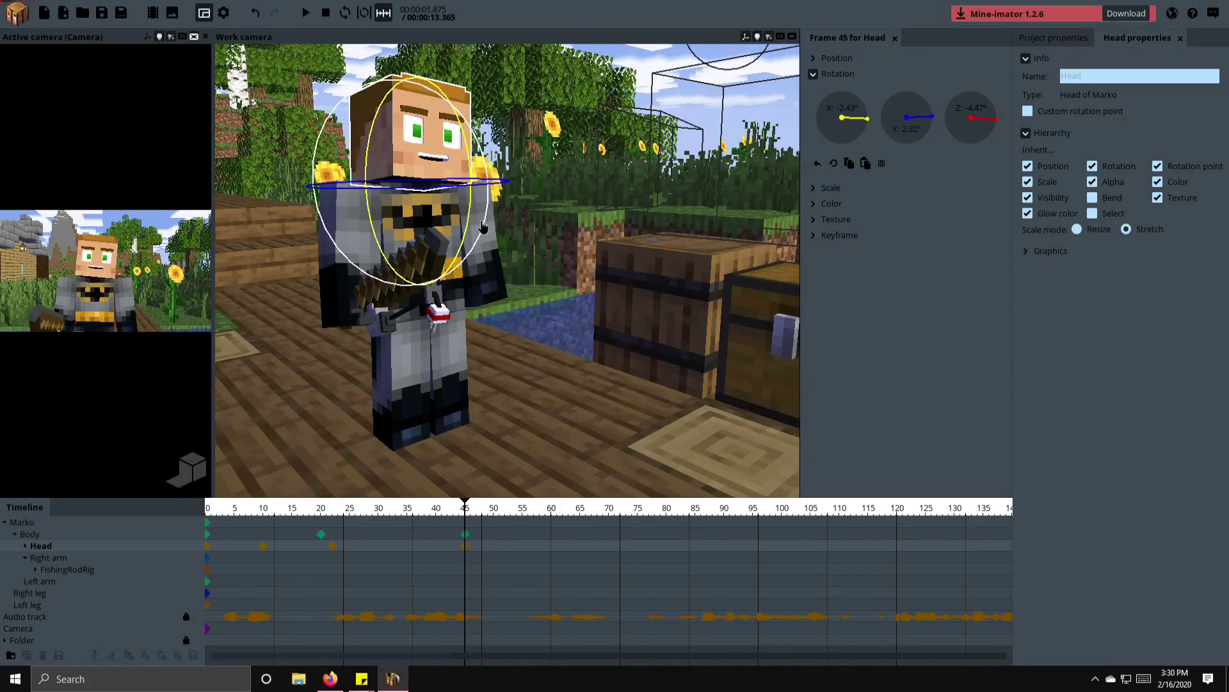
left_click(426, 545)
left_click(510, 430)
key("ctrl+s")
key("space")
- Keyframe the right arm at frames 2, 22 and 45, bending it to raise the rod at frame 45, and save the project
left_click(333, 557)
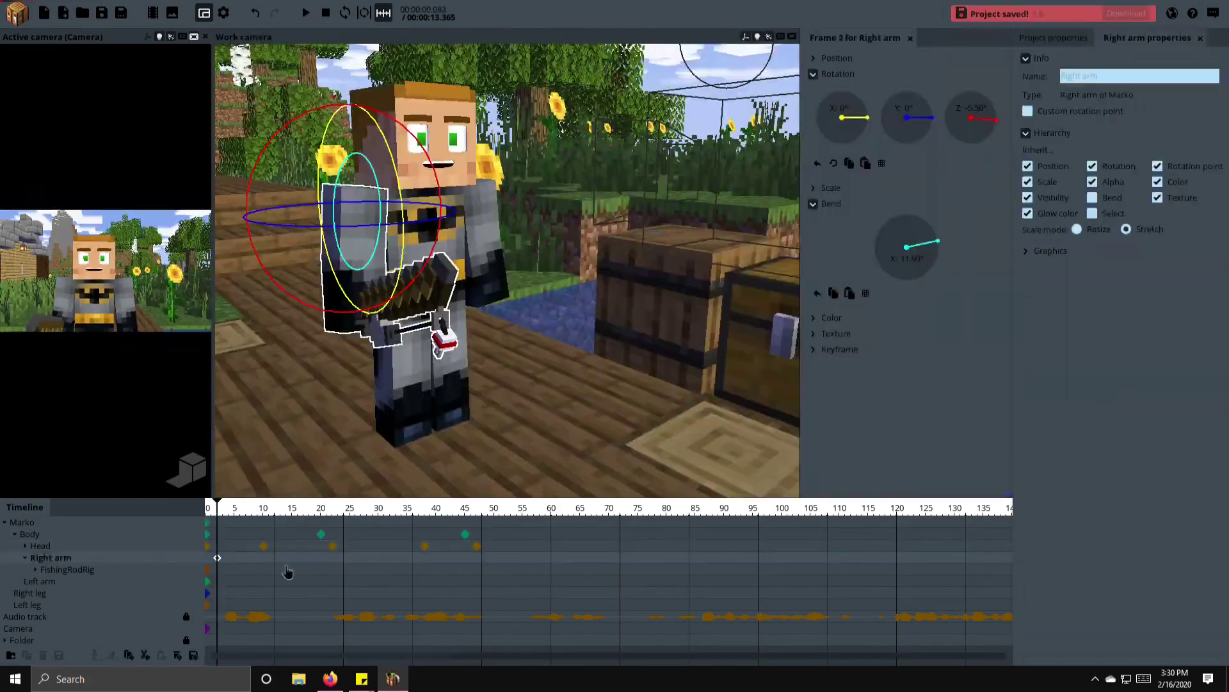
left_click_drag(472, 254, 458, 556)
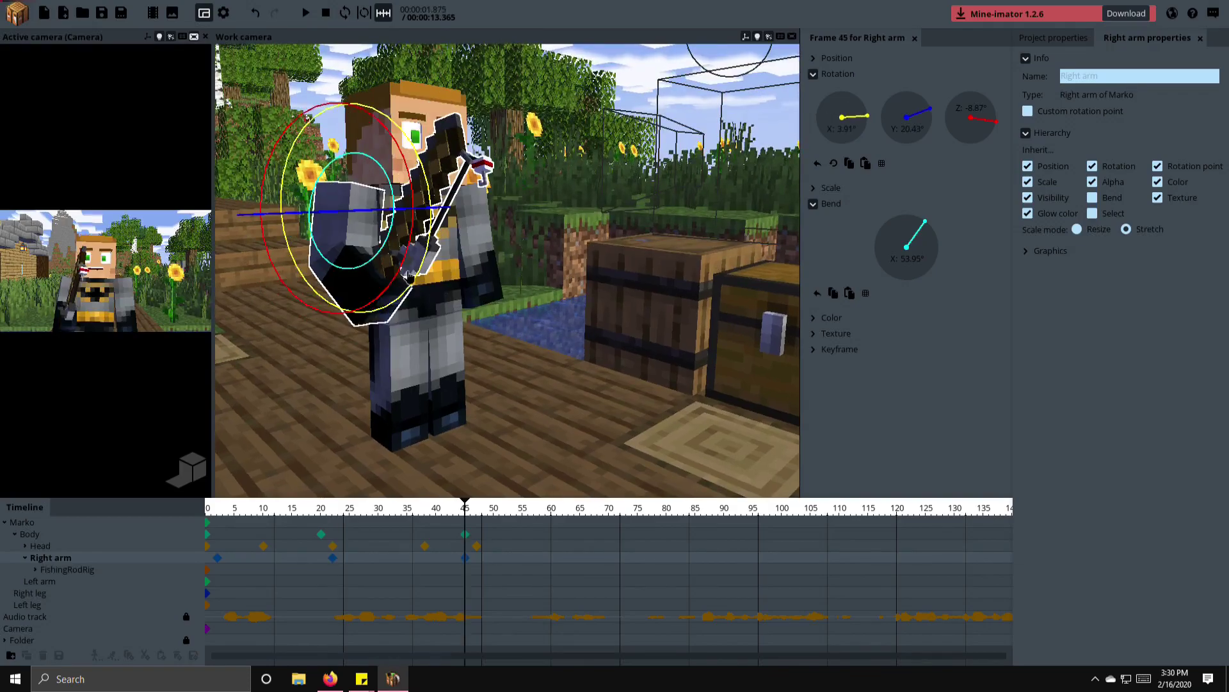
key("ctrl+s")
key("space")
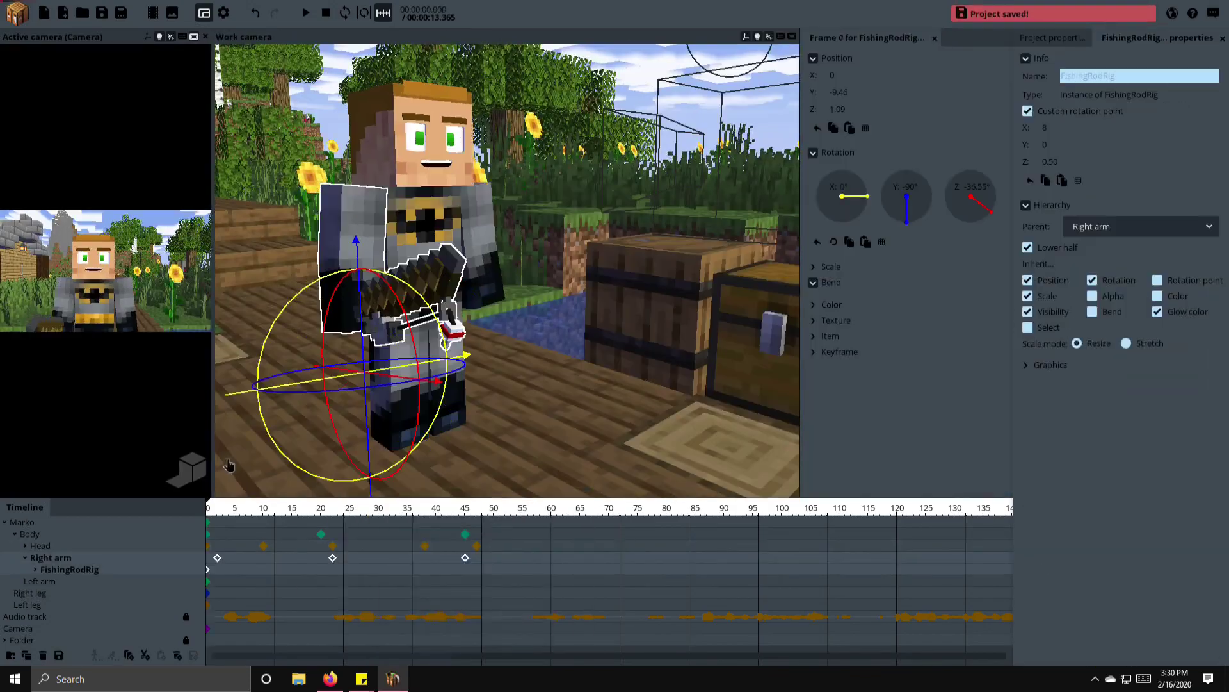
- Play back the arm motion and keyframe the left arm at frames 23 and 47
key("Escape")
key("space")
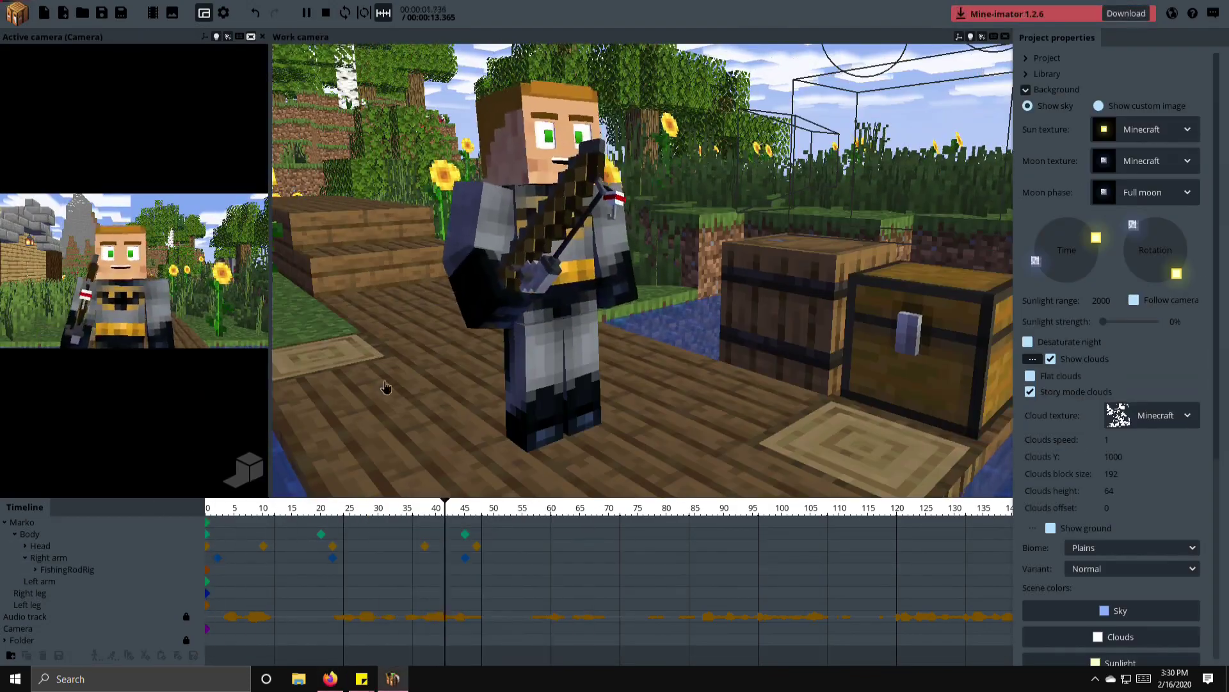
left_click(338, 581)
right_click_drag(576, 387, 481, 356)
right_click_drag(531, 237, 513, 385)
left_click(510, 596)
key("space")
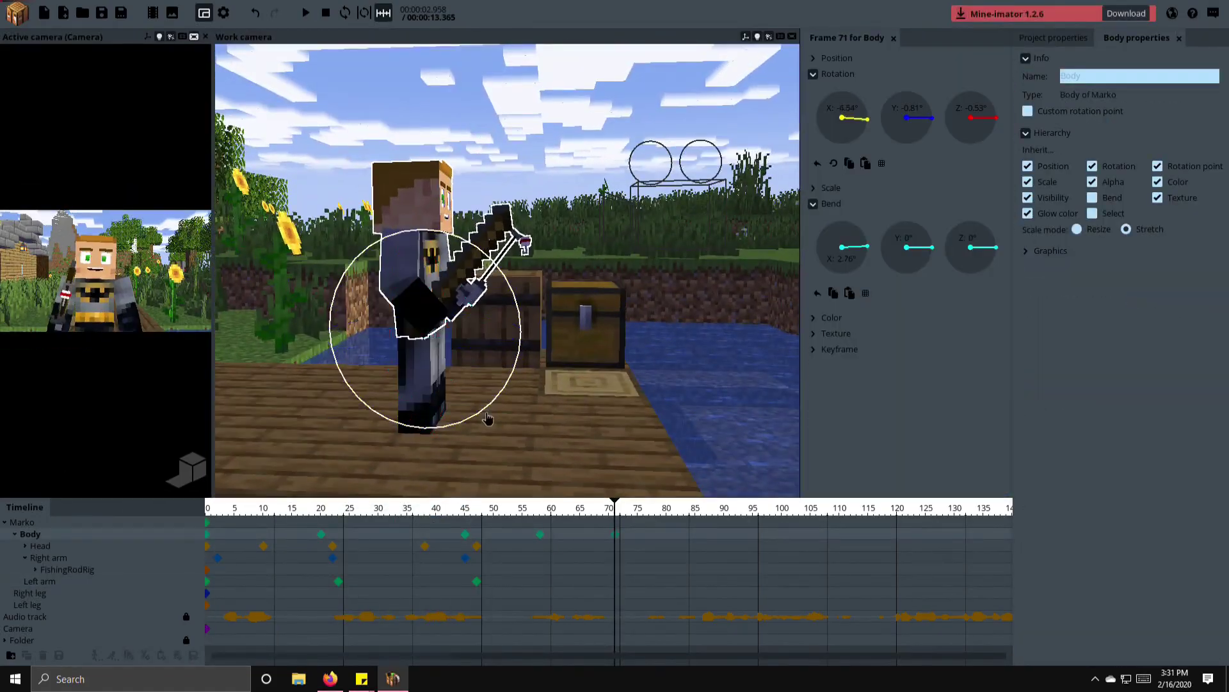
- Keyframe the body at frames 91 and 107 and the head at frames 54, 66, 78, 94 and 111
left_click_drag(763, 545, 845, 544)
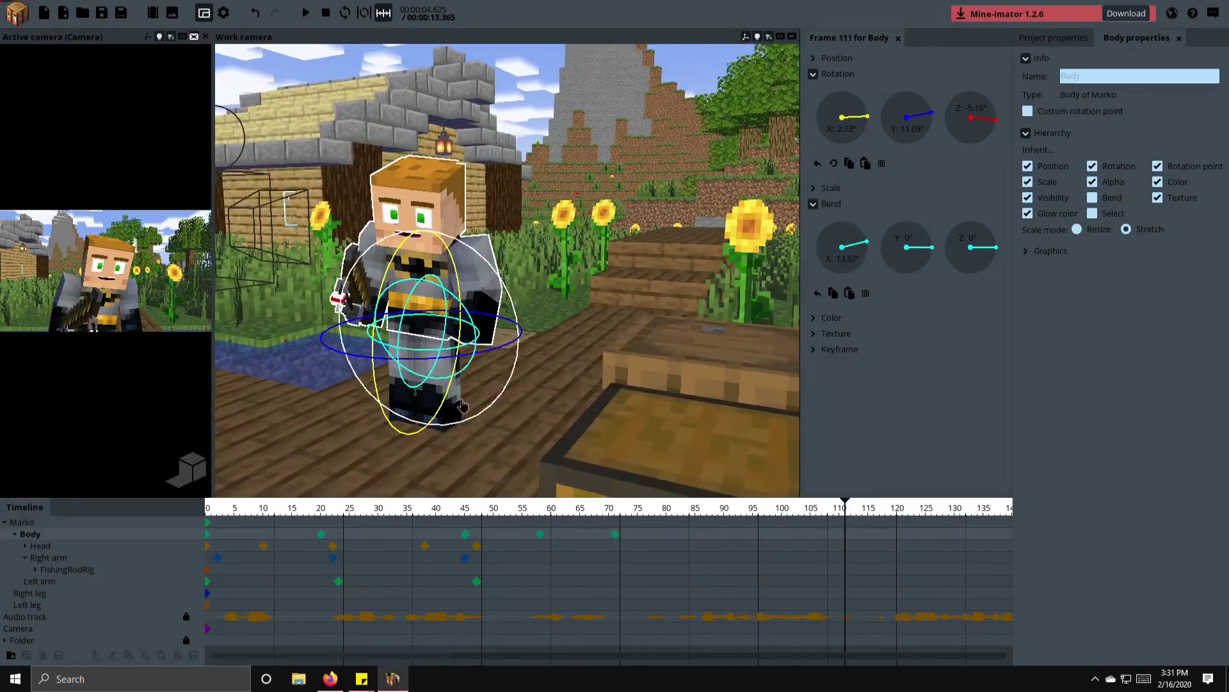
left_click_drag(501, 363, 413, 387)
middle_click_drag(415, 392, 477, 412)
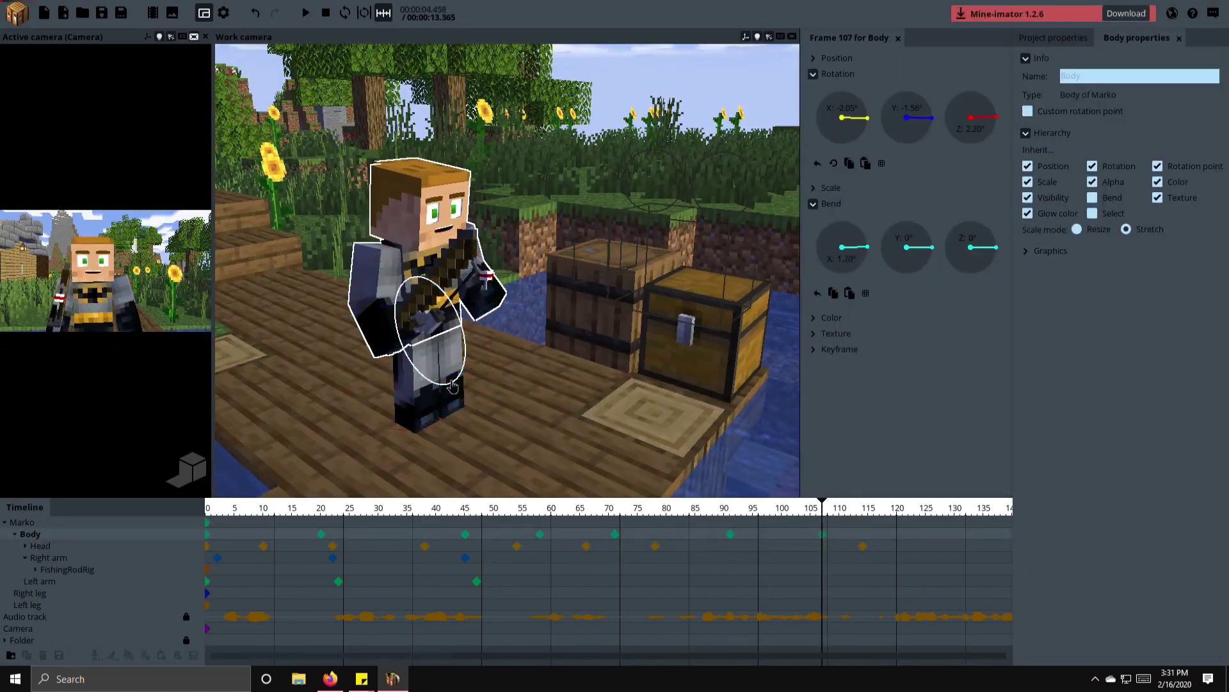
left_click(860, 546)
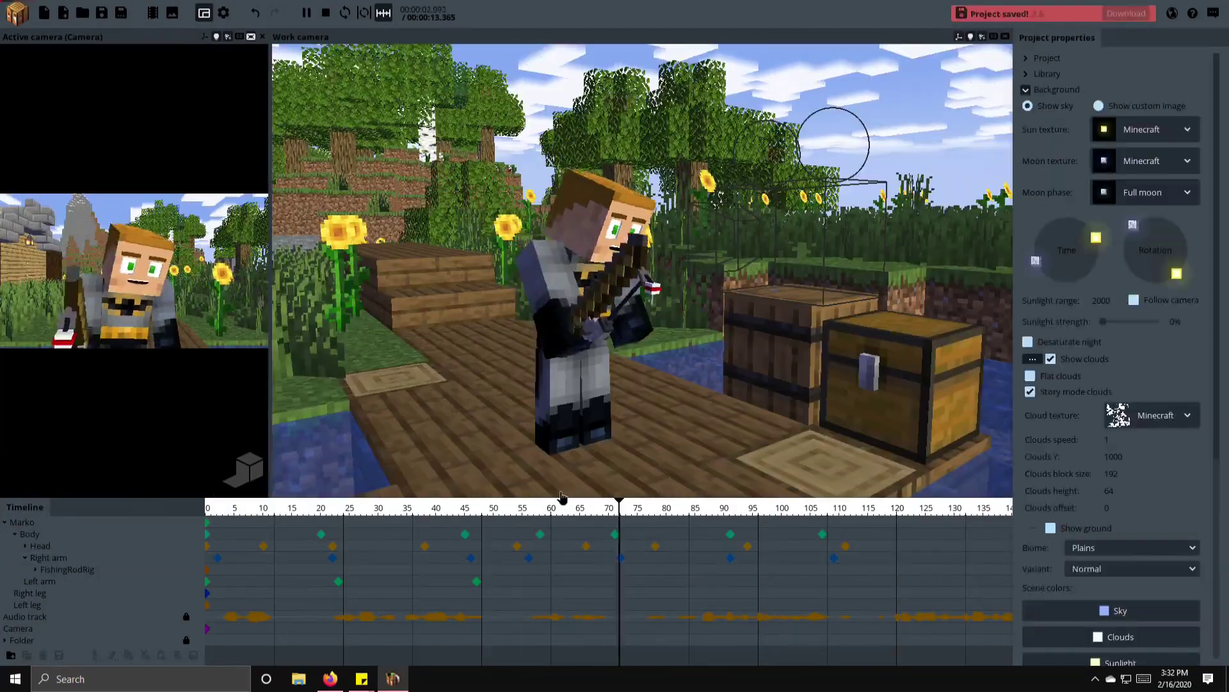
- Keyframe the right arm at frames 56, 72, 91 and 109 and the left arm at frames 62, 79 and 93
left_click(509, 499)
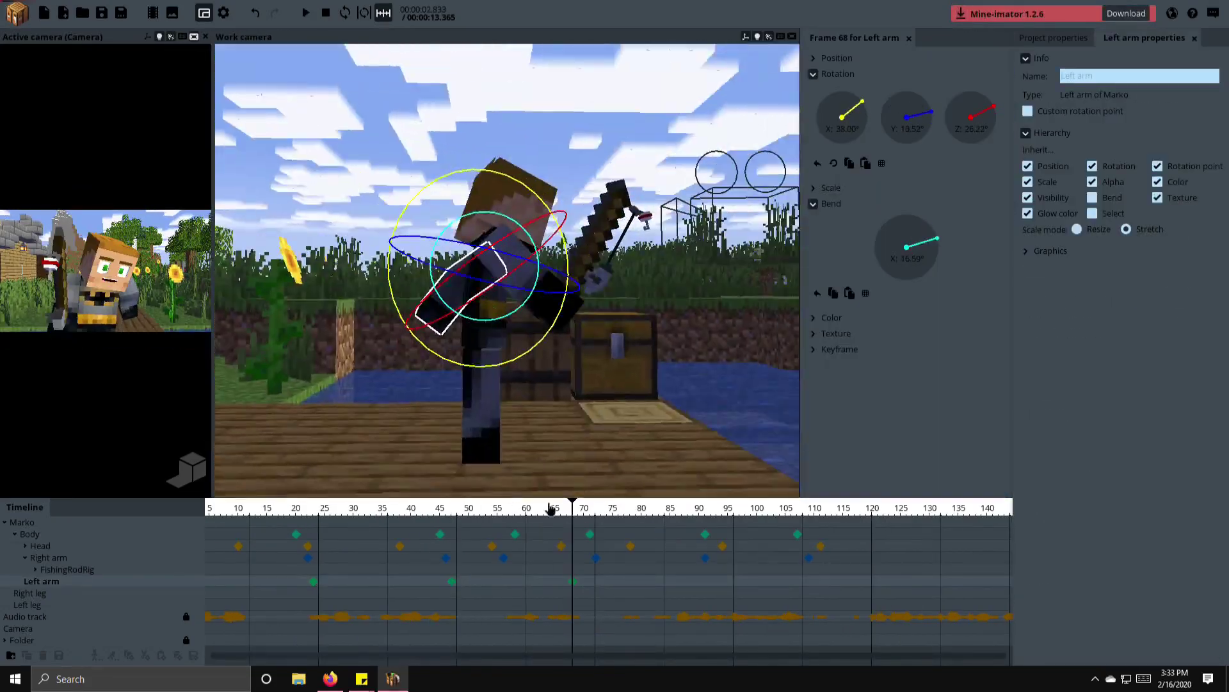
left_click(641, 508)
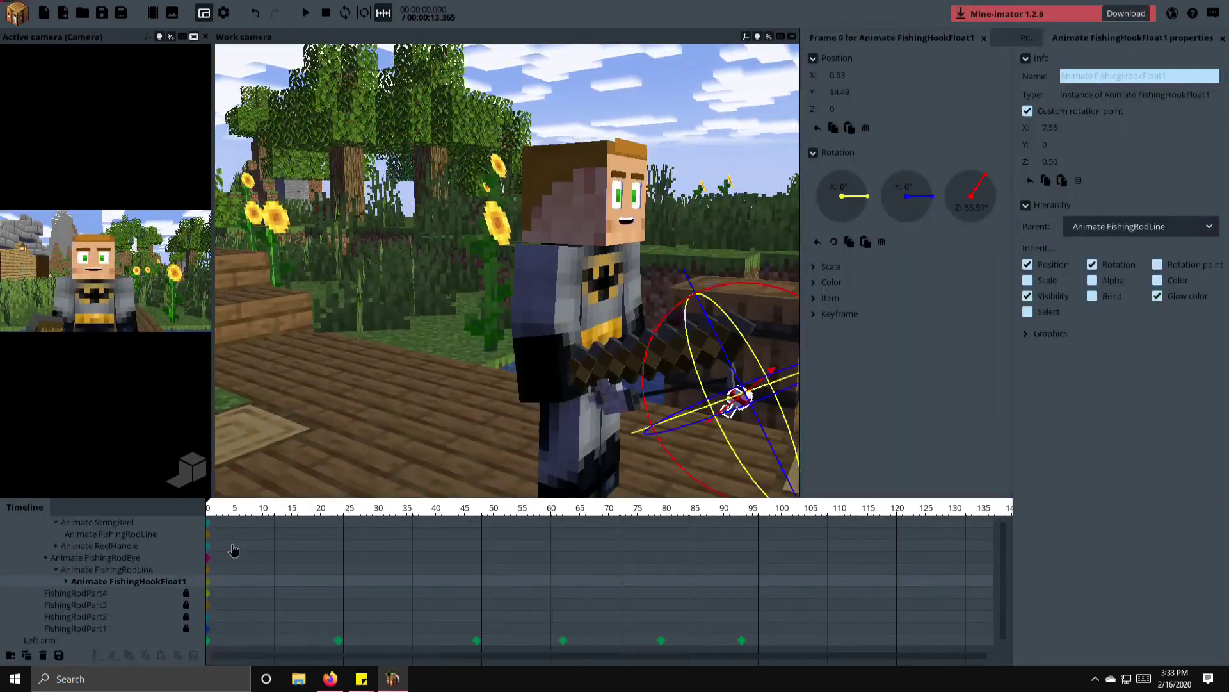
- Keyframe the fishing hook float's swing at frames 7, 16, 23, 30, 44, 49, 60 and 77
left_click(245, 585)
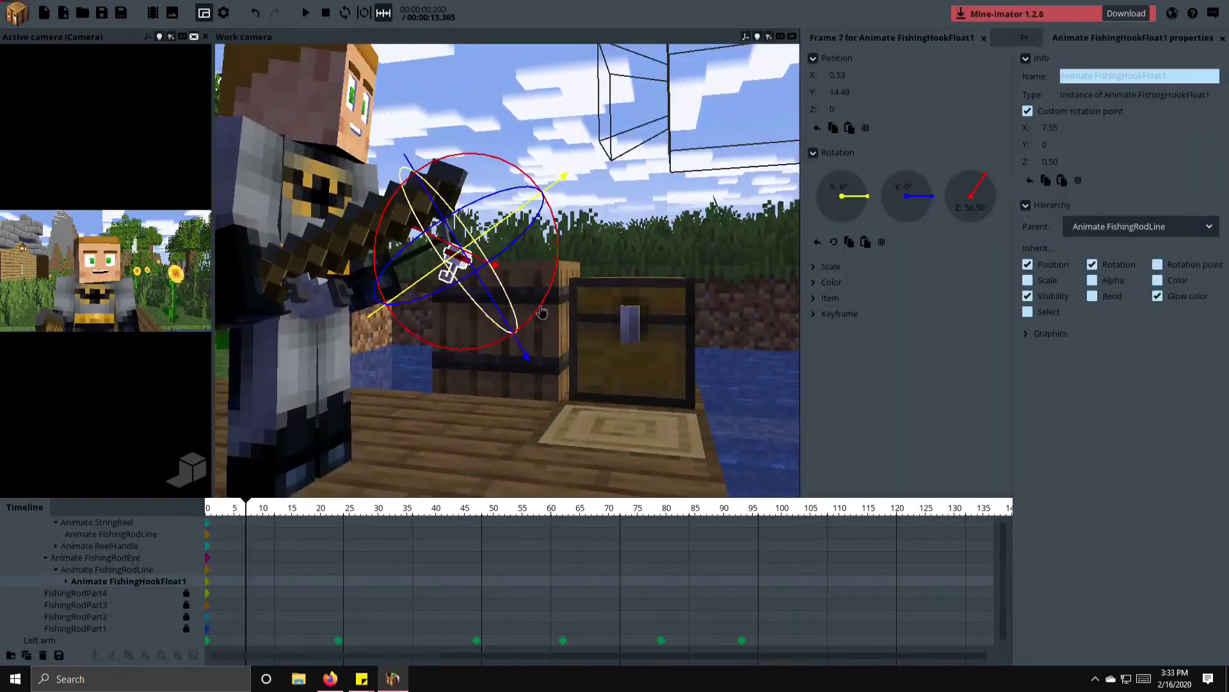
left_click_drag(551, 281, 541, 323)
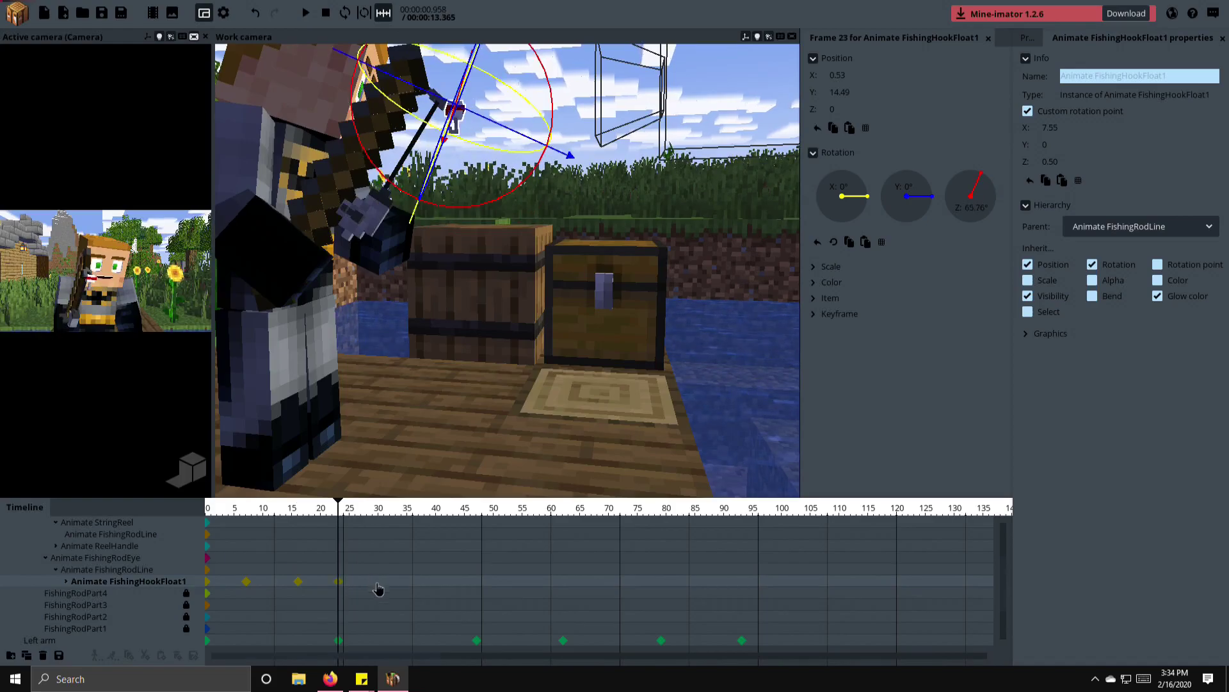
left_click(378, 580)
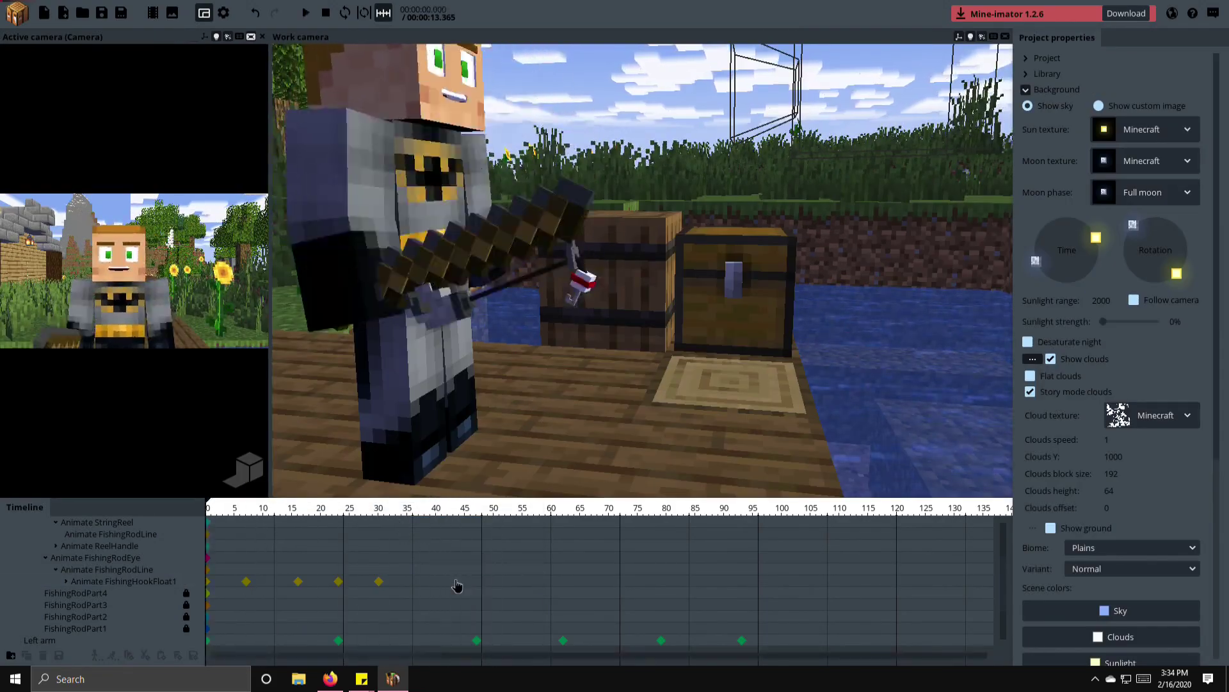
left_click(461, 579)
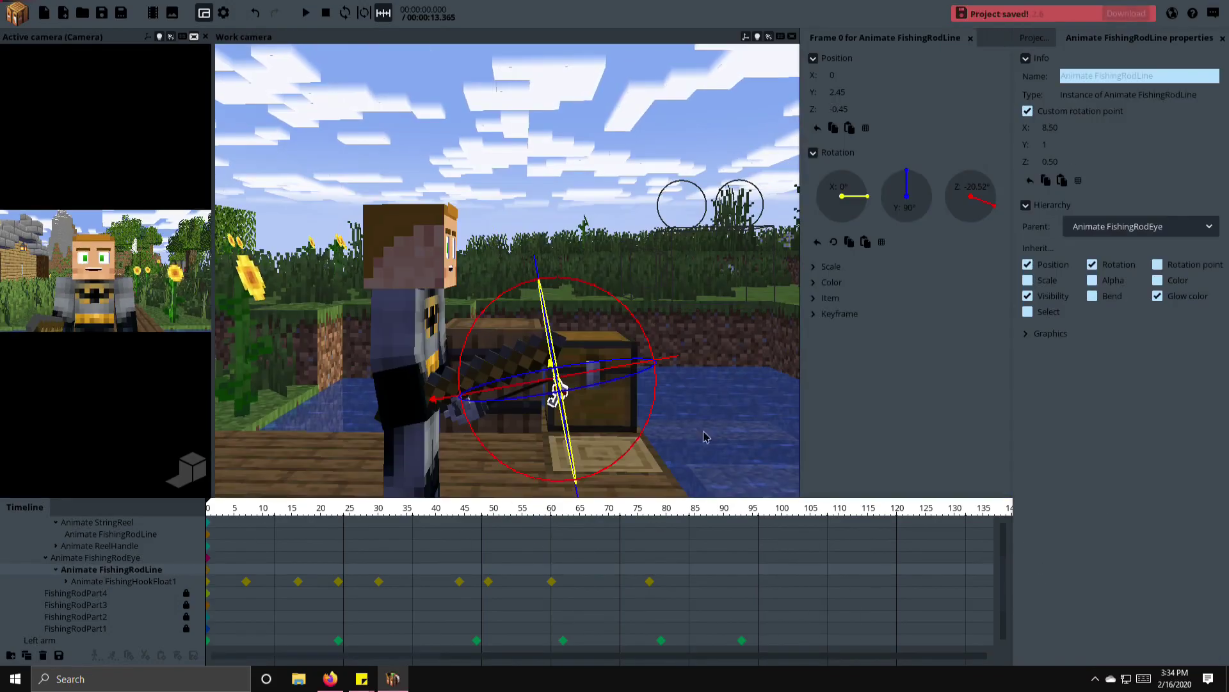
- Keyframe the rotation of the fishing line under the rod eye at frames 11, 29, 40, 48, 61 and 80
right_click_drag(720, 424, 711, 437)
left_click(269, 570)
left_click(376, 570)
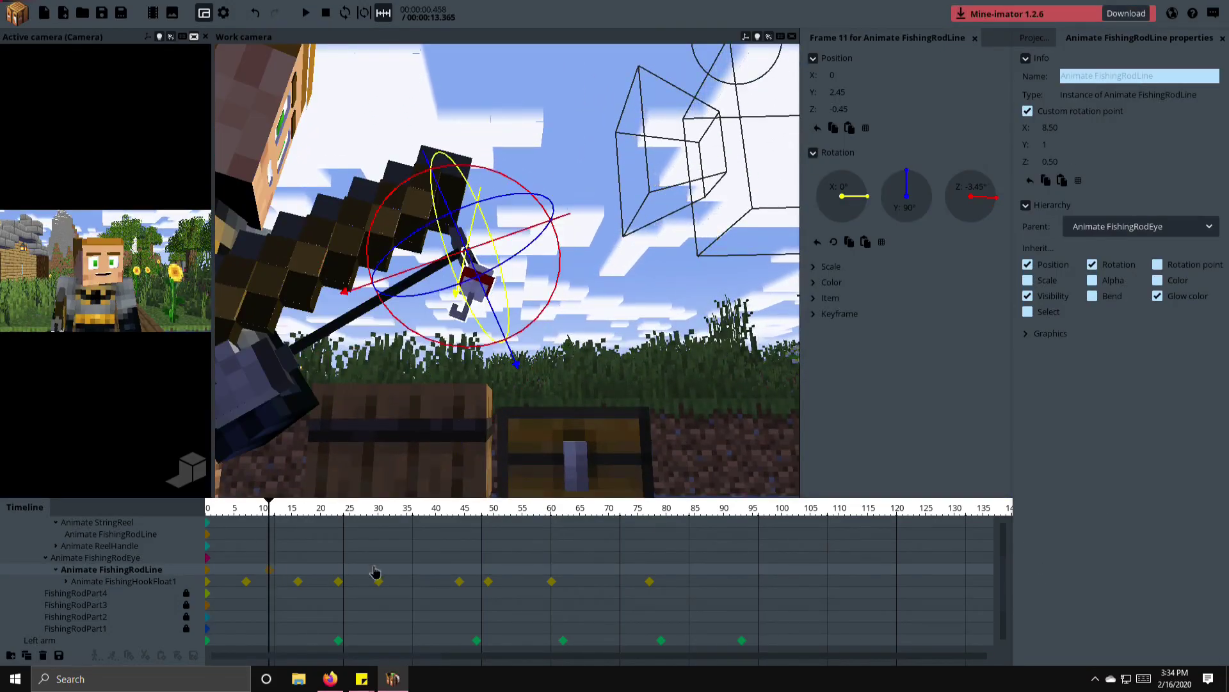
left_click(479, 508)
scroll(616, 248, "down", 3)
left_click(403, 572)
left_click(438, 570)
left_click(479, 577)
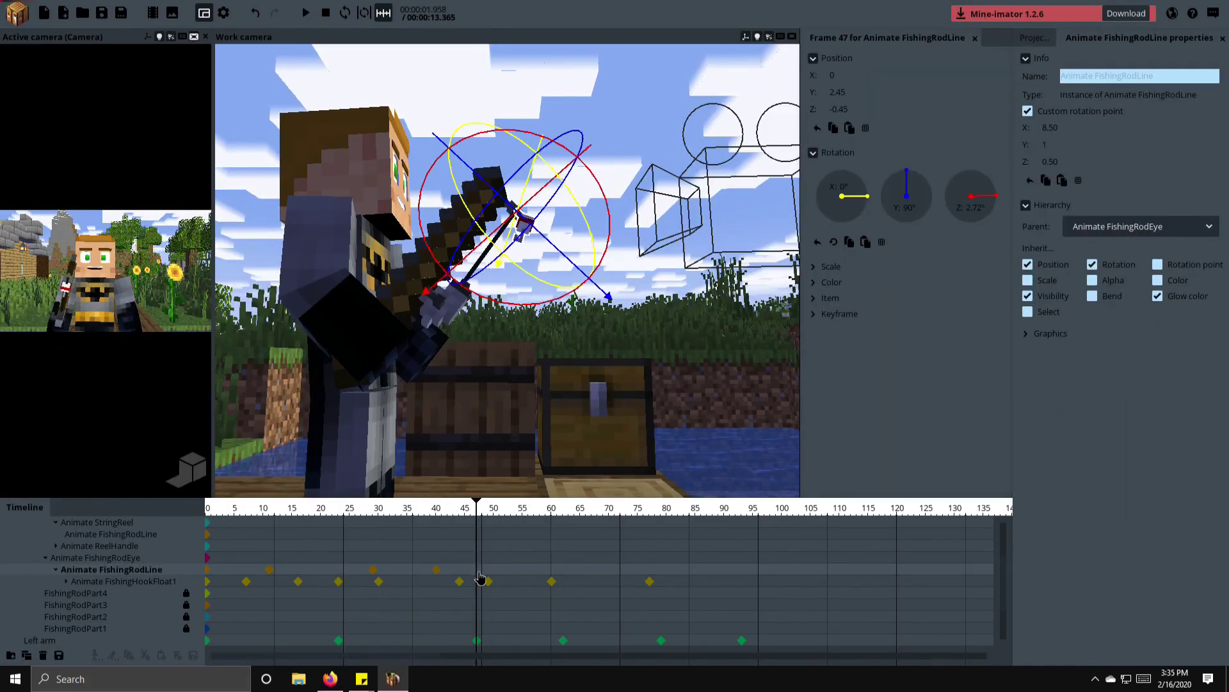
left_click(667, 570)
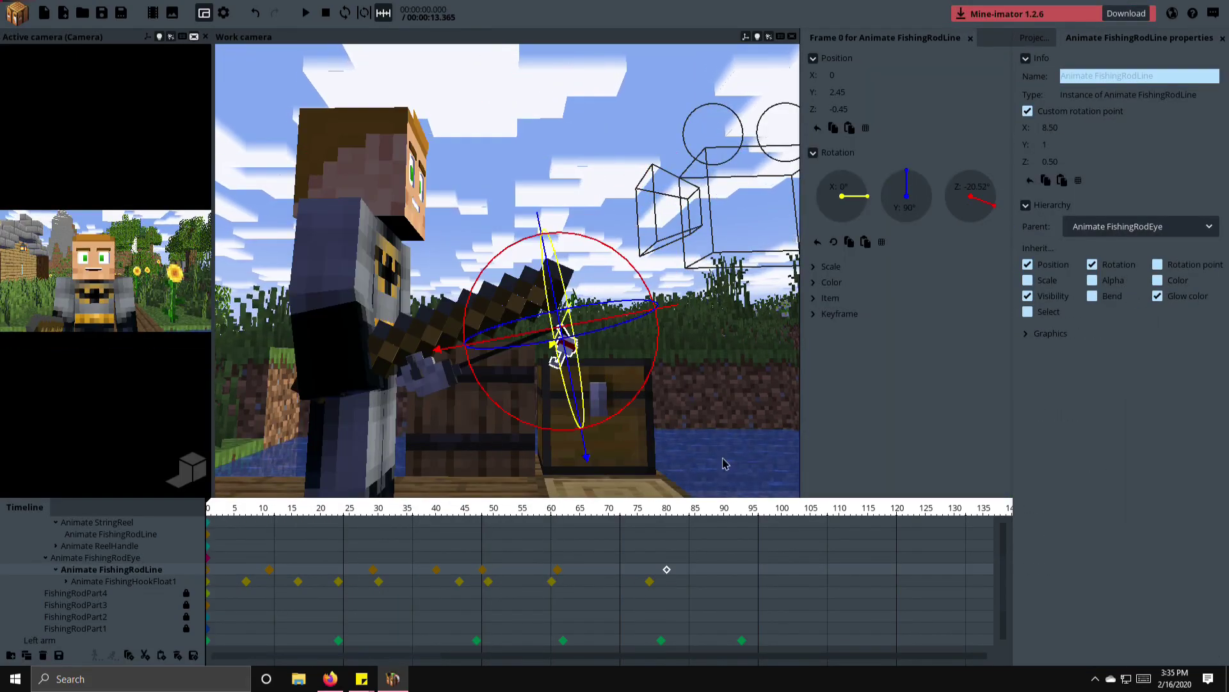
- Retime the last fishing line keyframe to frame 74 and the last hook float keyframe to frame 71, save, and check playback
key("space")
key("ctrl+s")
left_click(641, 598)
key("space")
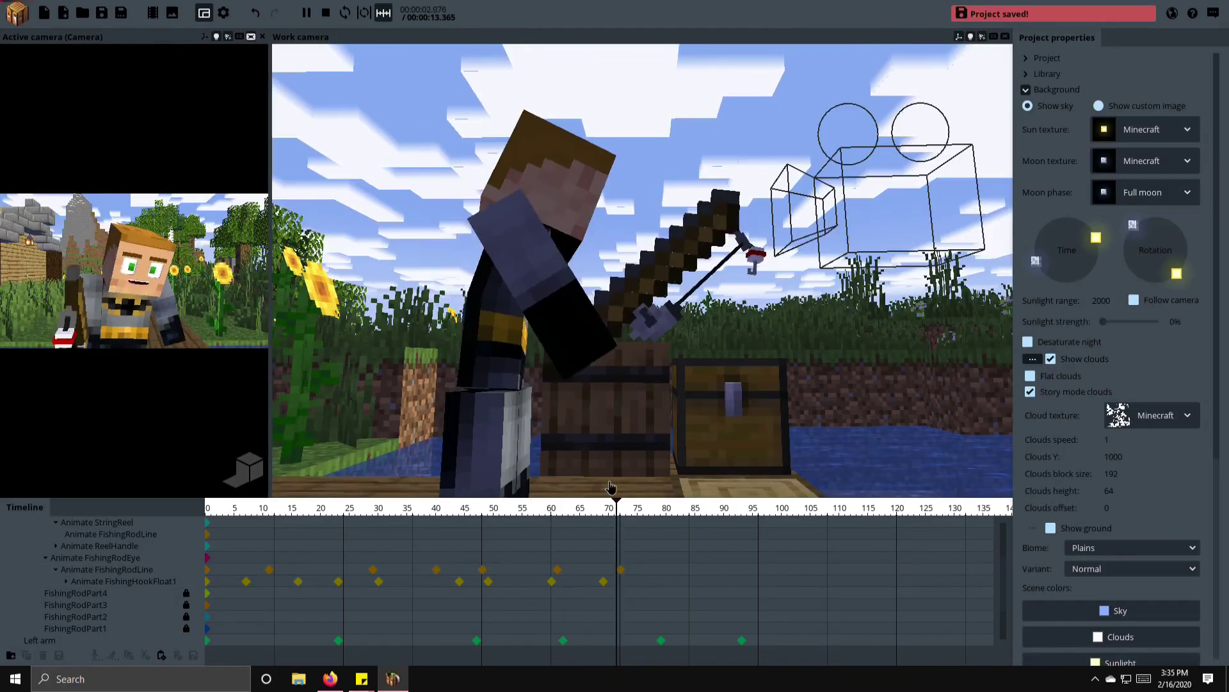
key("space")
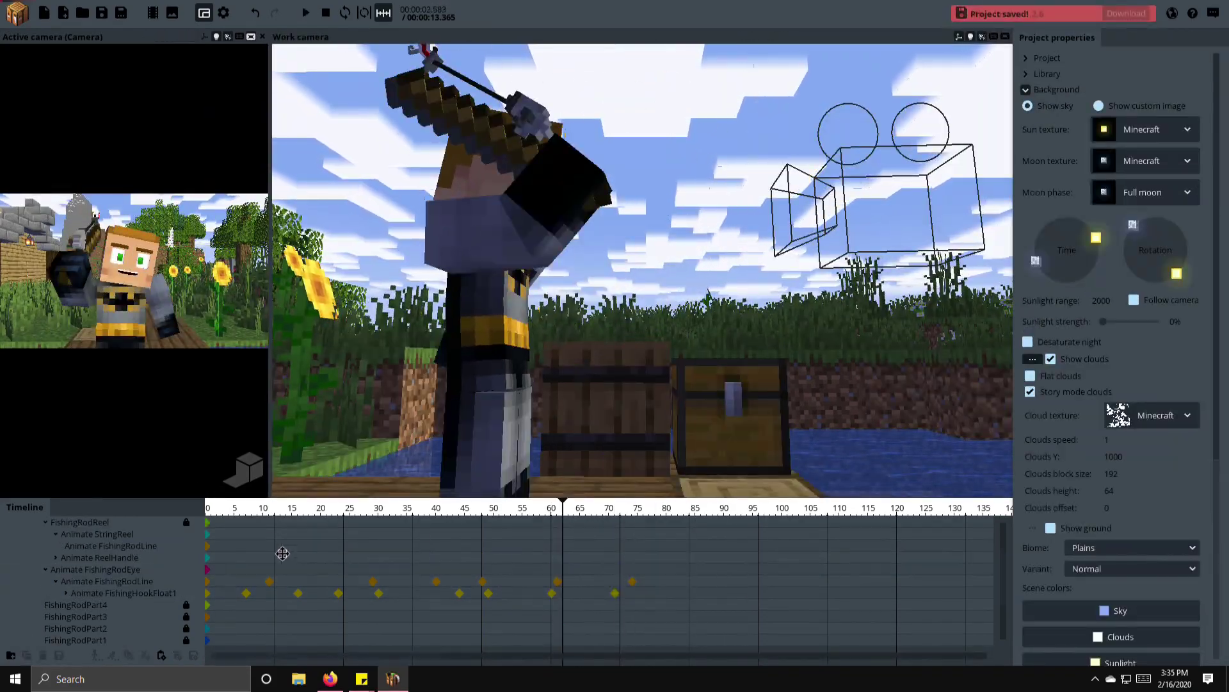
- Inspect the fishing rod's reel handle and the line on its reel at frame 62
left_click(280, 556)
left_click(117, 562)
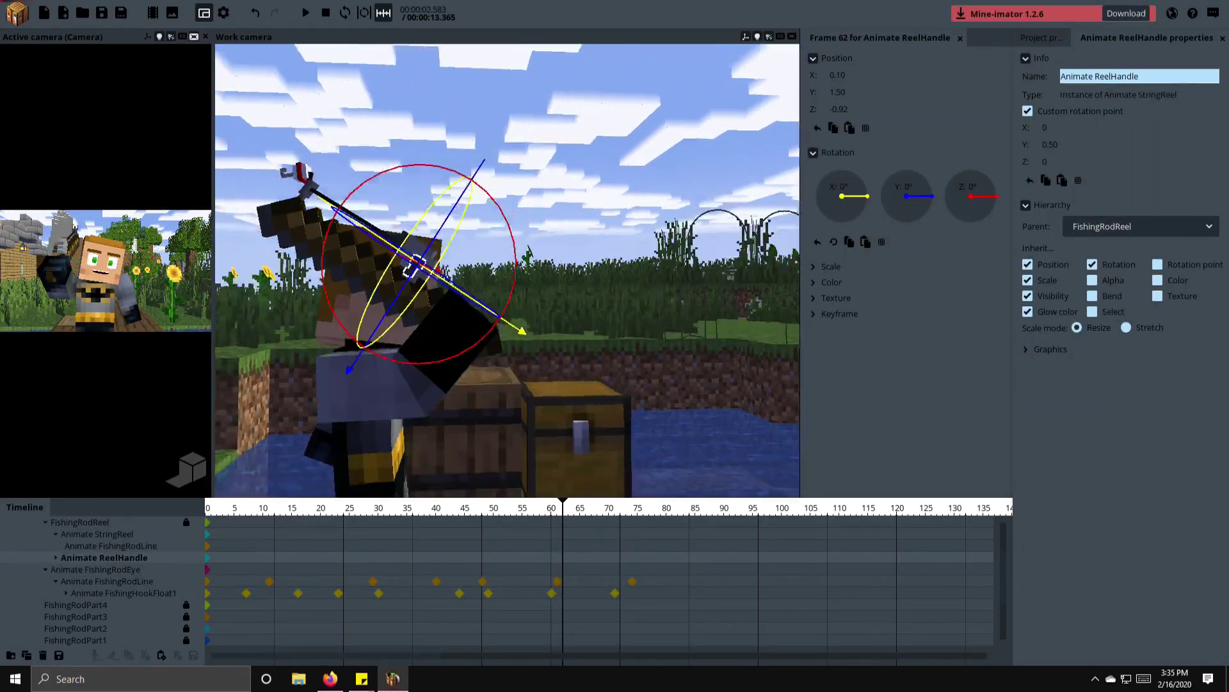
left_click(96, 545)
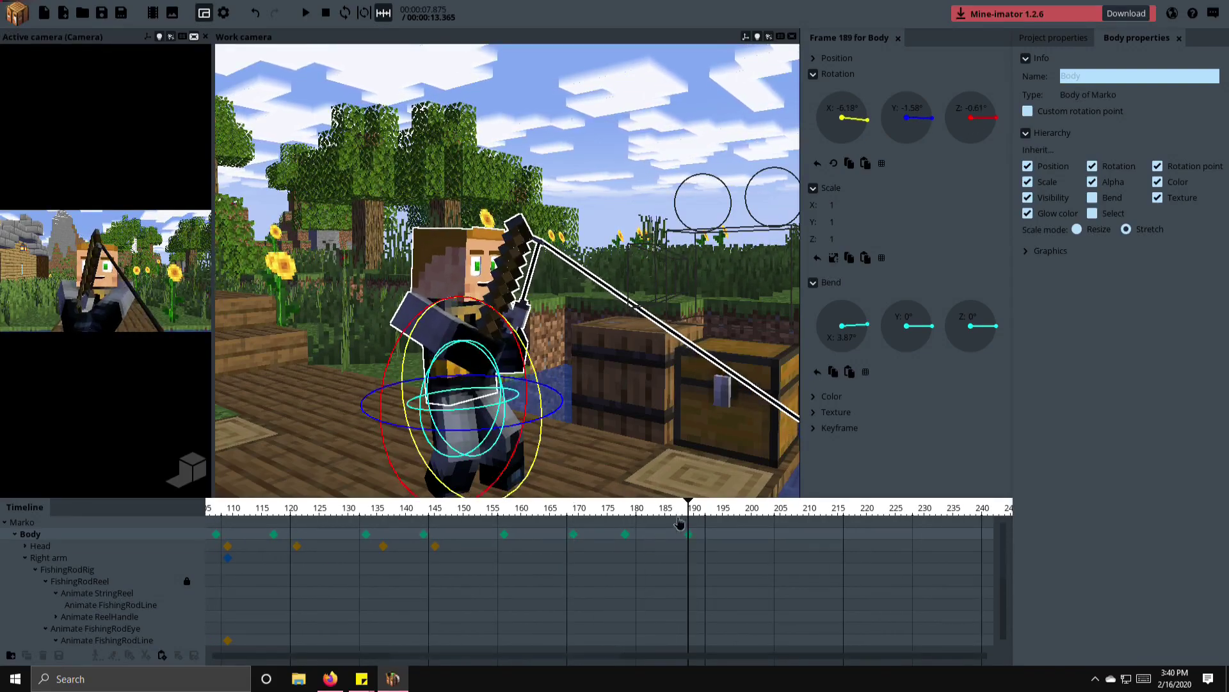
- Keyframe the head at frames 155, 172, 184, 197, 211, 226 and 235 and the body at frames 208, 220 and 231
left_click(506, 545)
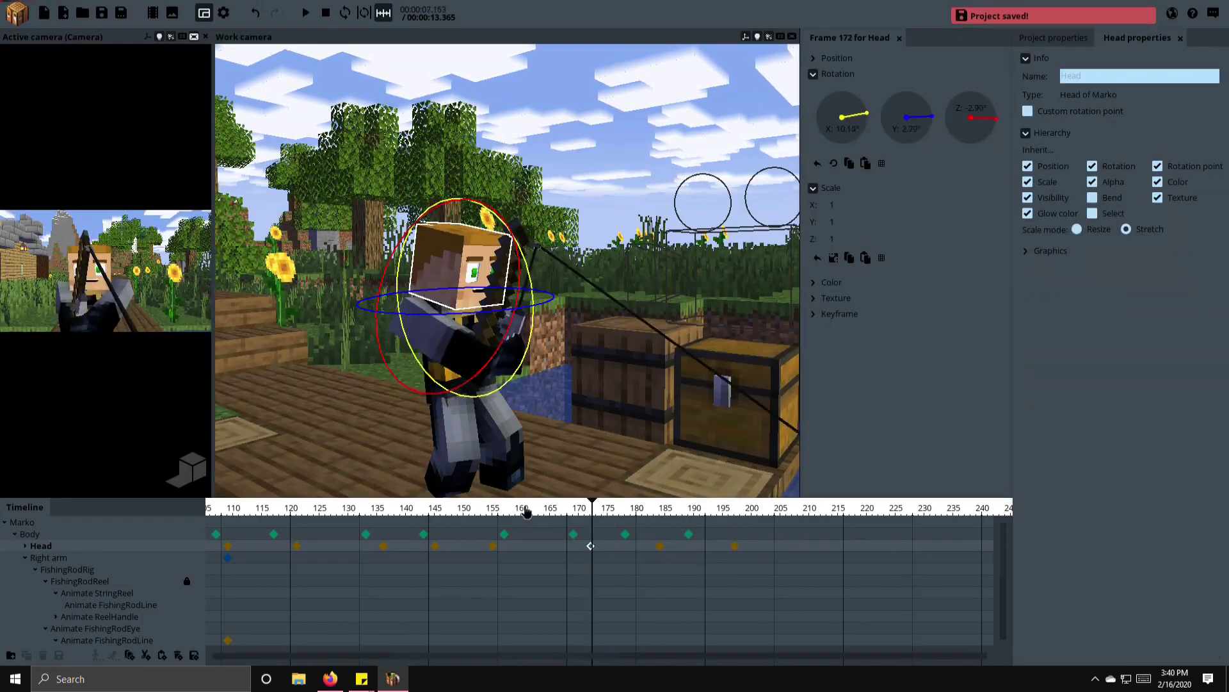
left_click(789, 535)
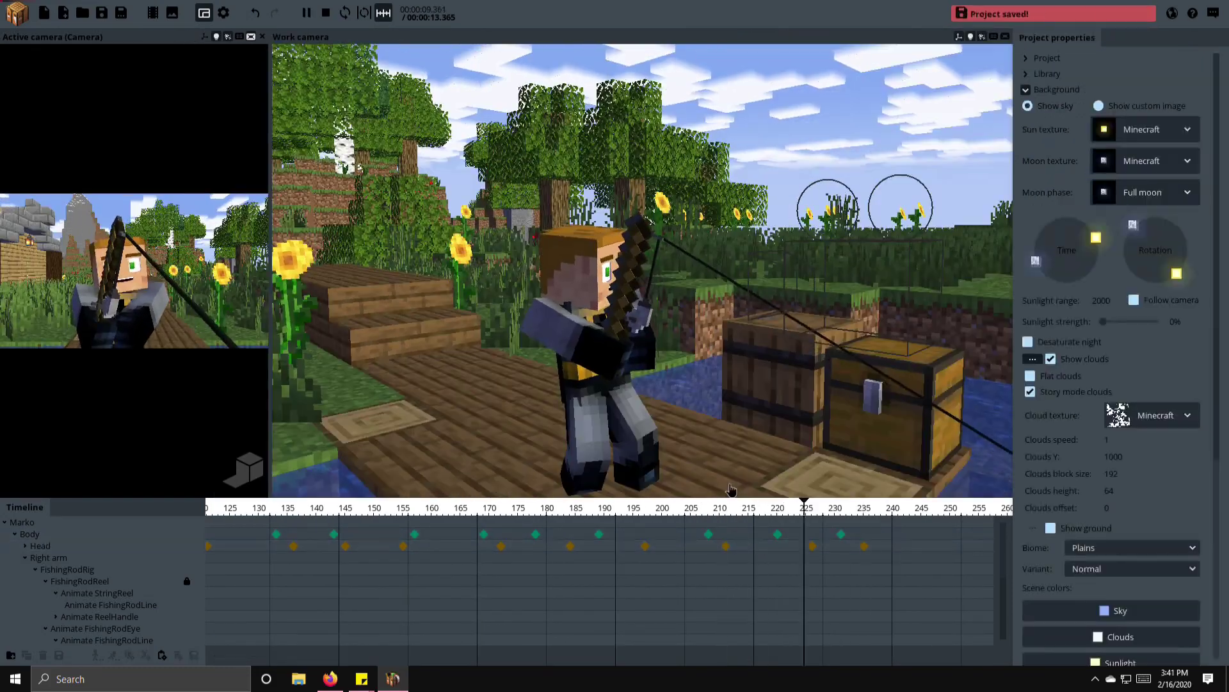
left_click_drag(727, 581, 642, 581)
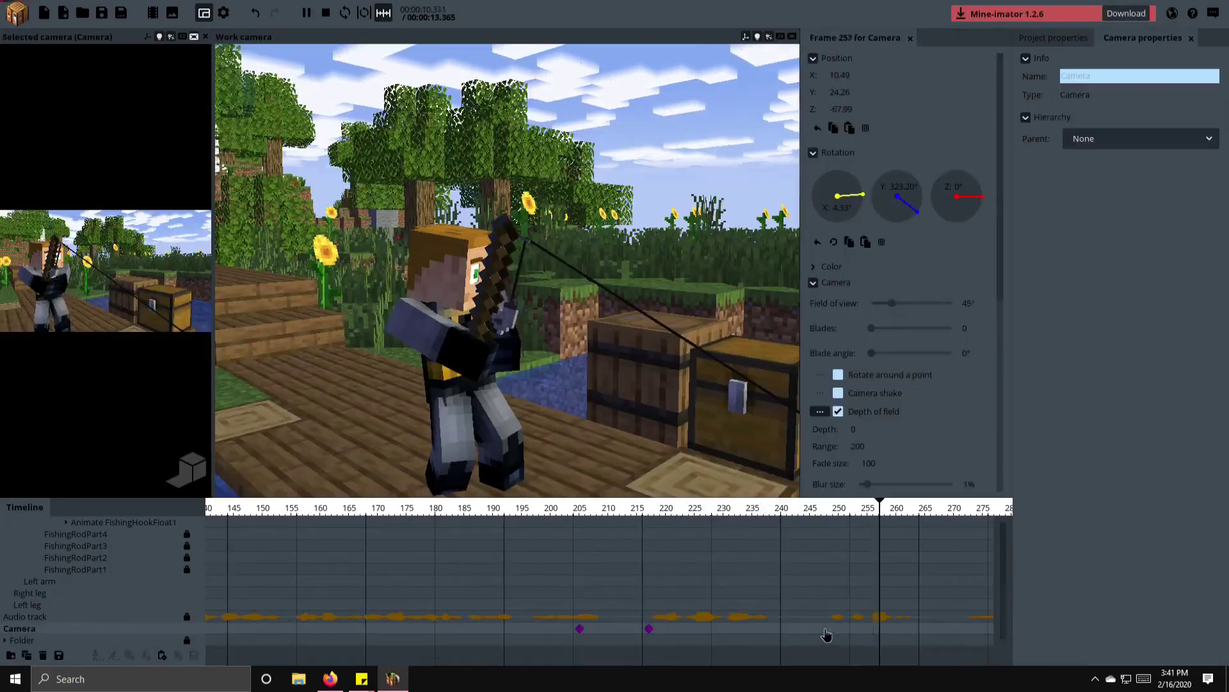
- Add a camera keyframe at frame 248 with a close front view of the character, save, and play it back
left_click(648, 630)
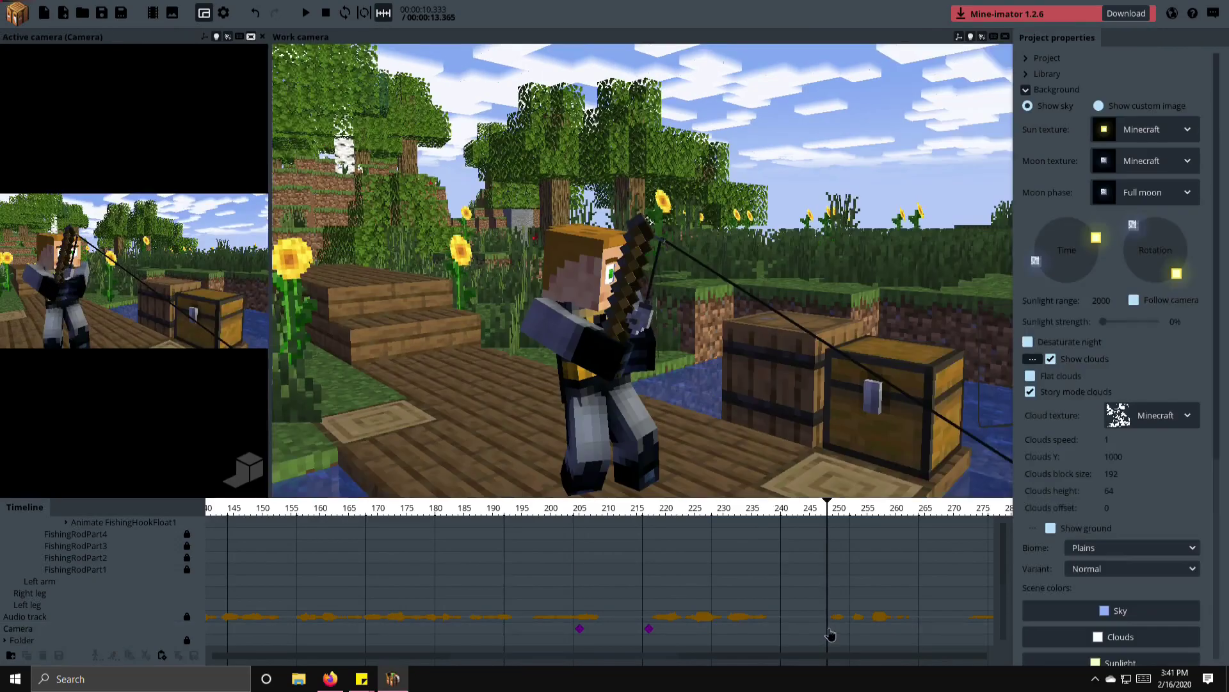
left_click(827, 628)
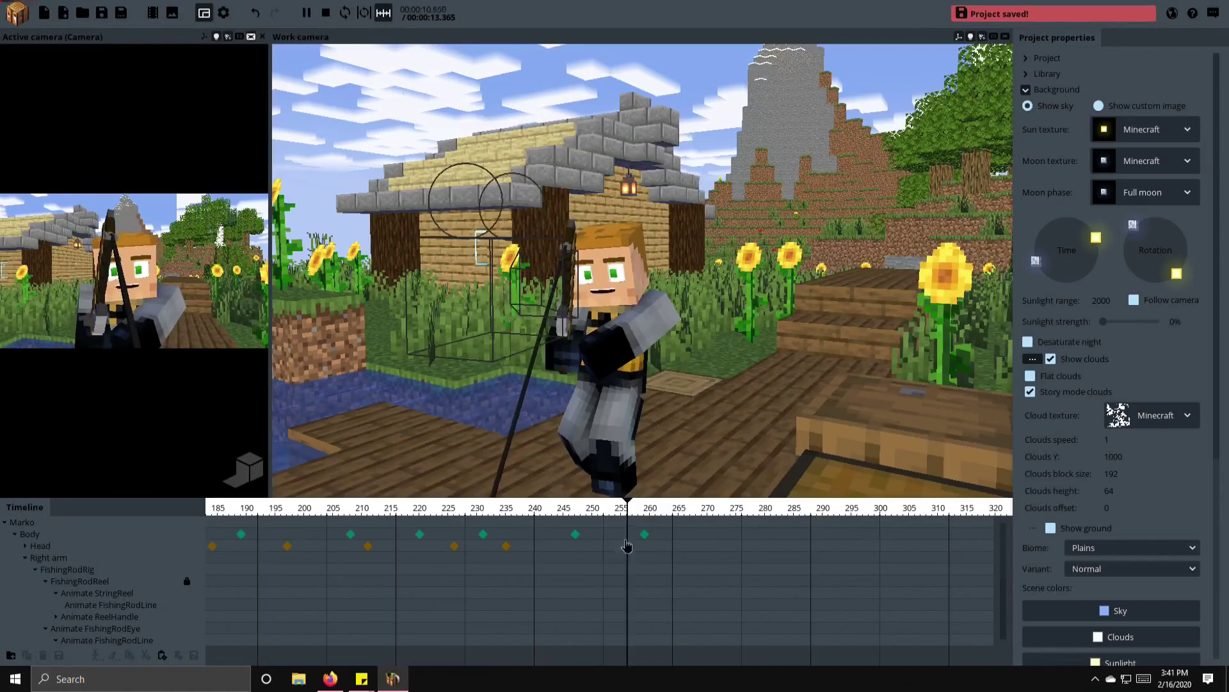
left_click(488, 439)
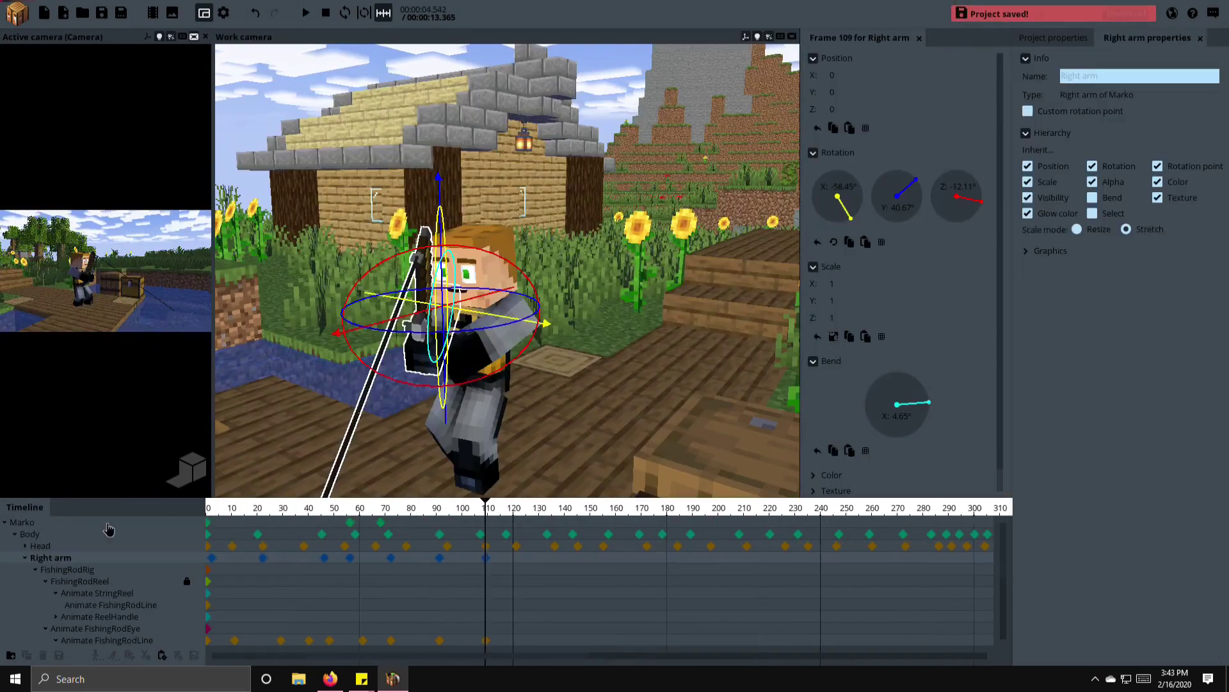
- Keyframe the right arm at frame 123 and the left arm at frame 124, and play the animation
left_click_drag(504, 569, 509, 572)
left_click(507, 570)
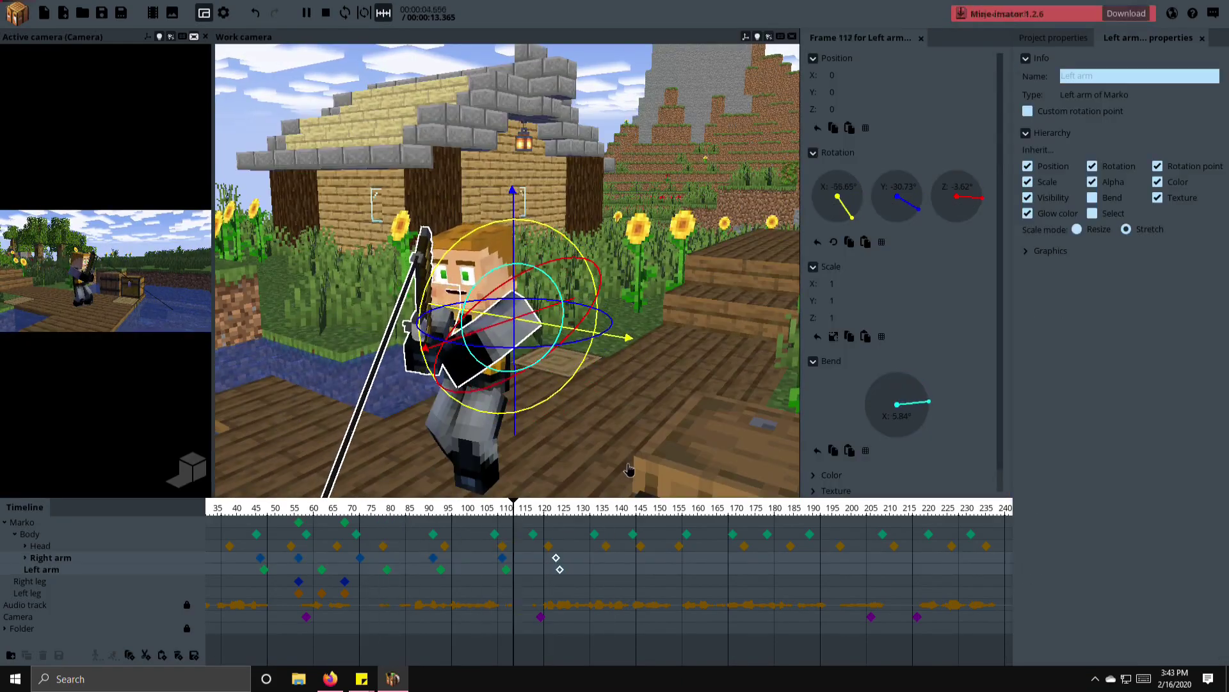
key("space")
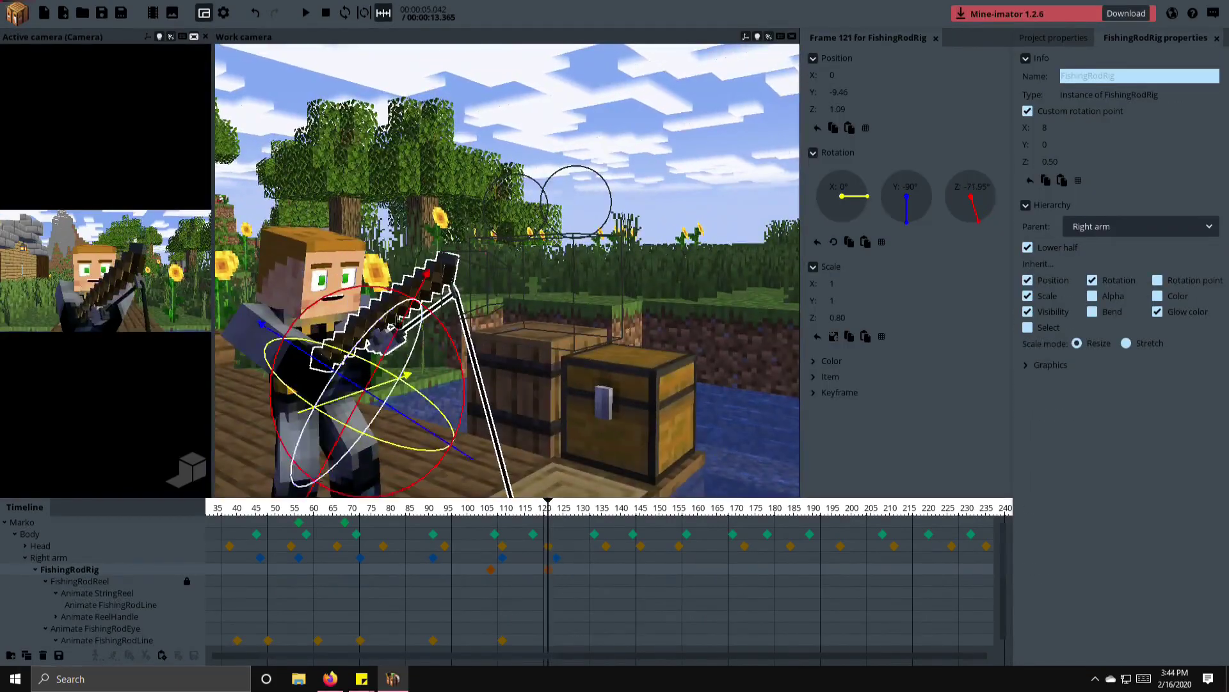
- Keyframe the fishing rod rig at frames 88 and 110 and retime the fishing line keyframes to the same frames
right_click_drag(537, 296, 537, 296)
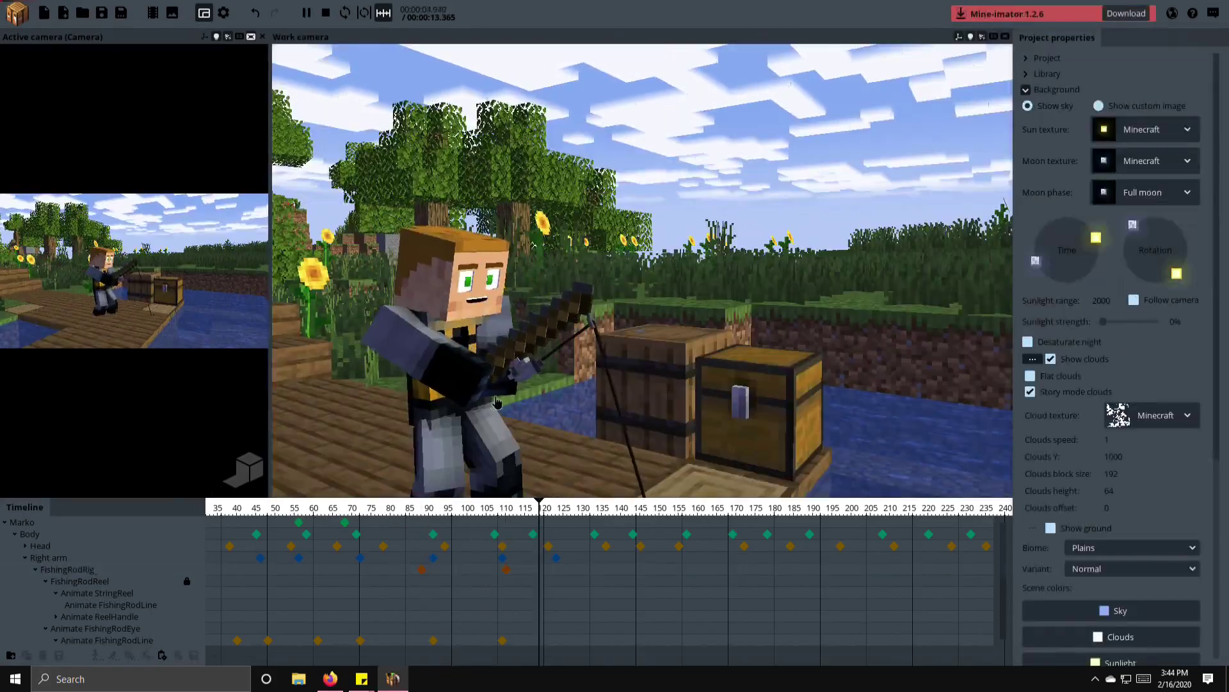
left_click(450, 628)
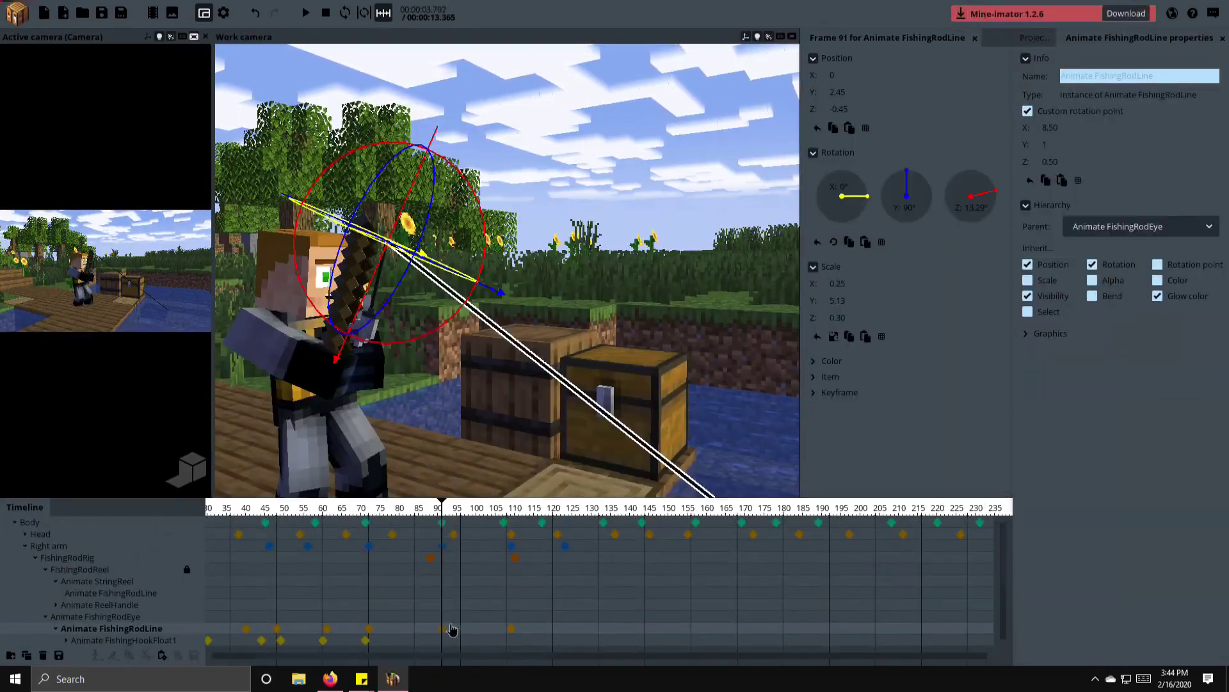
left_click(512, 629)
left_click(437, 624)
key("space")
left_click(369, 522)
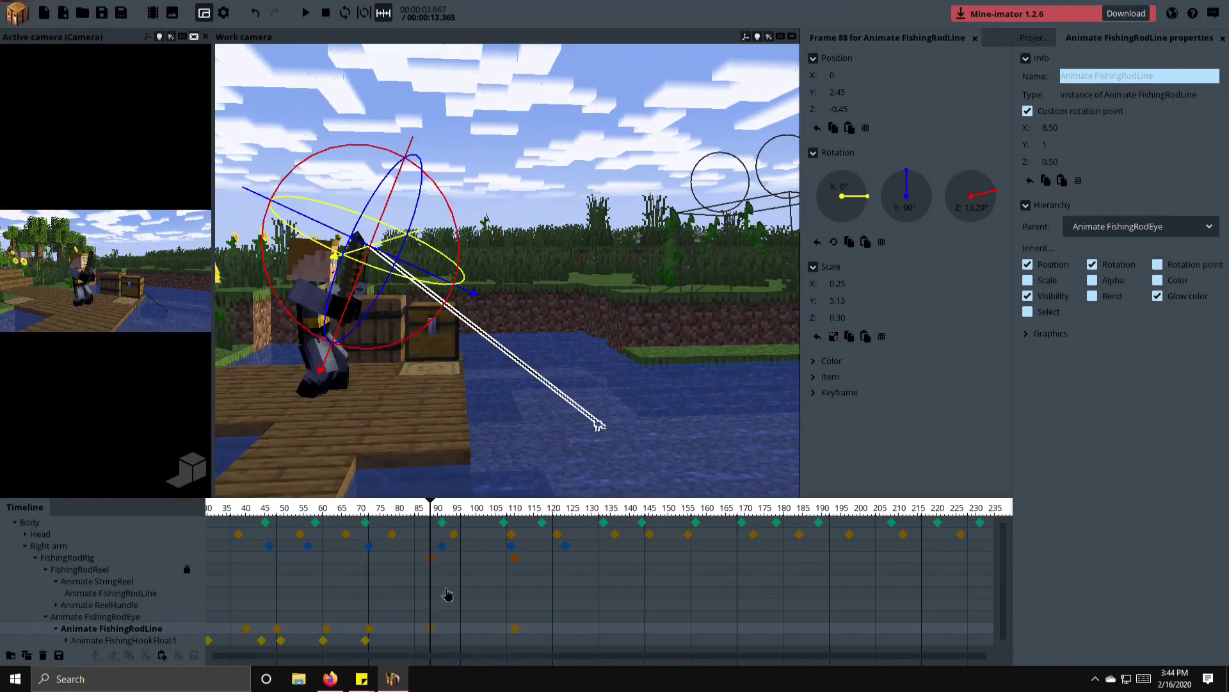
- Keyframe the fishing line at frame 80 with Z rotation -6.49° and Y scale 3.33, and save the project
left_click(369, 629)
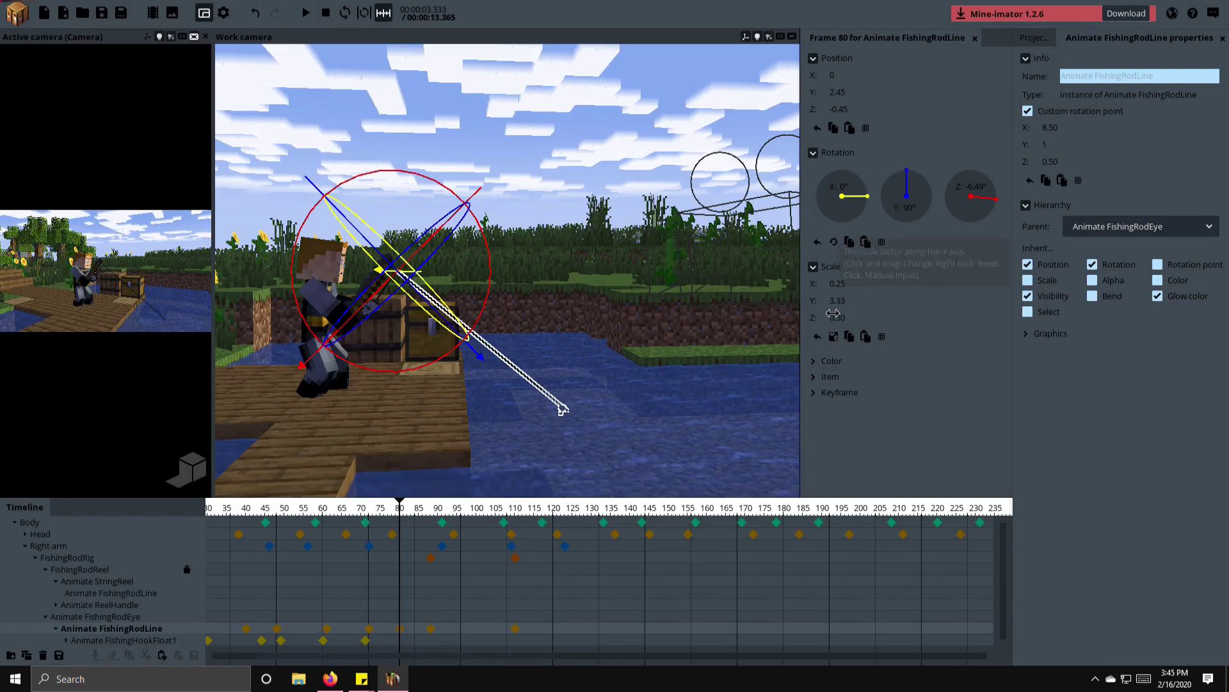
left_click(429, 631)
key("ctrl+s")
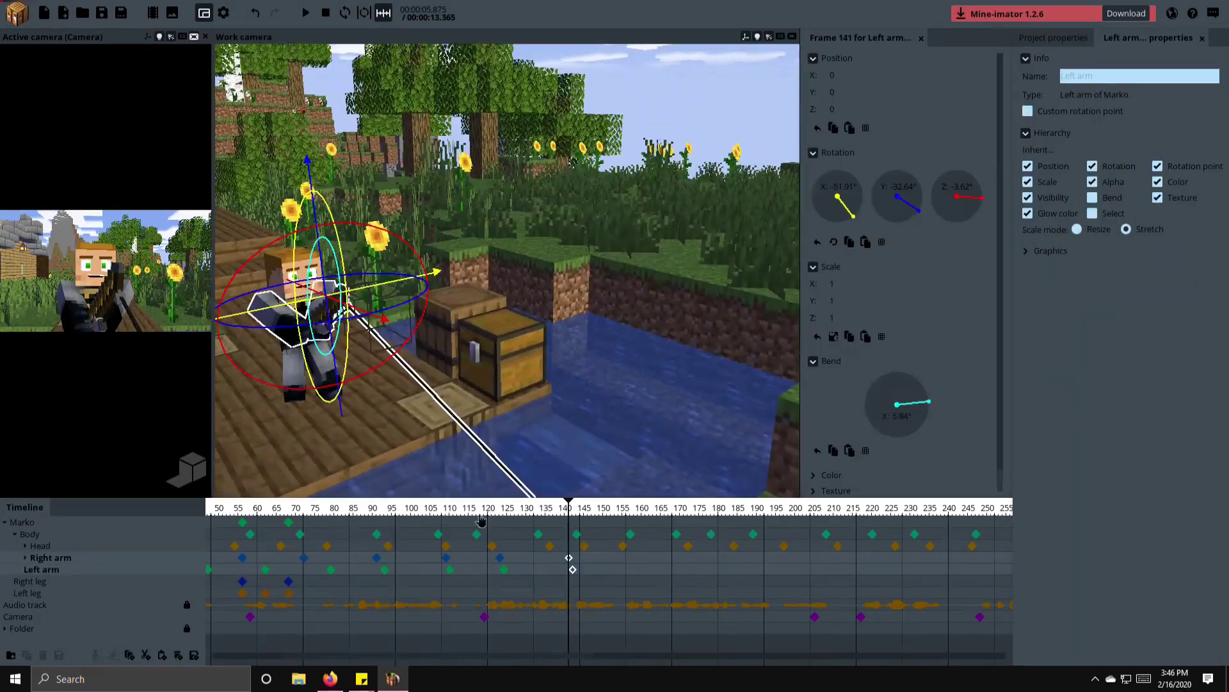
- Keyframe the right arm at frames 163, 180, 205, 223, 236, 256 and 284, with accompanying left arm poses
left_click_drag(568, 556, 653, 563)
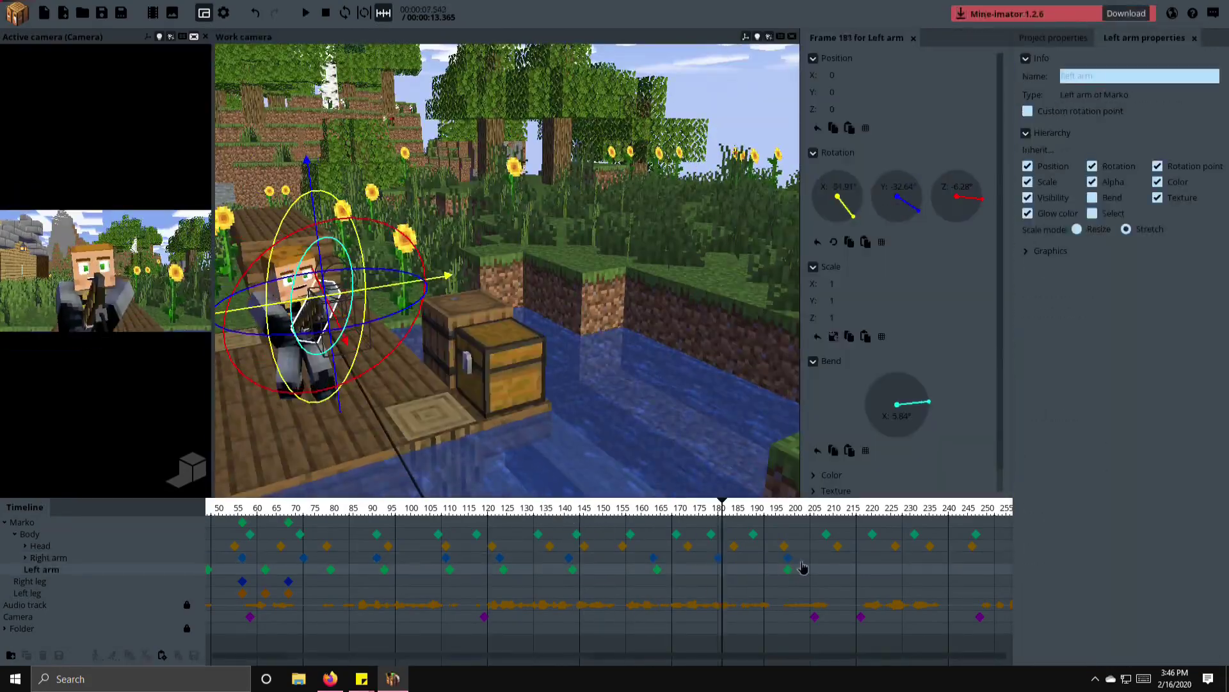
left_click_drag(803, 568, 784, 561)
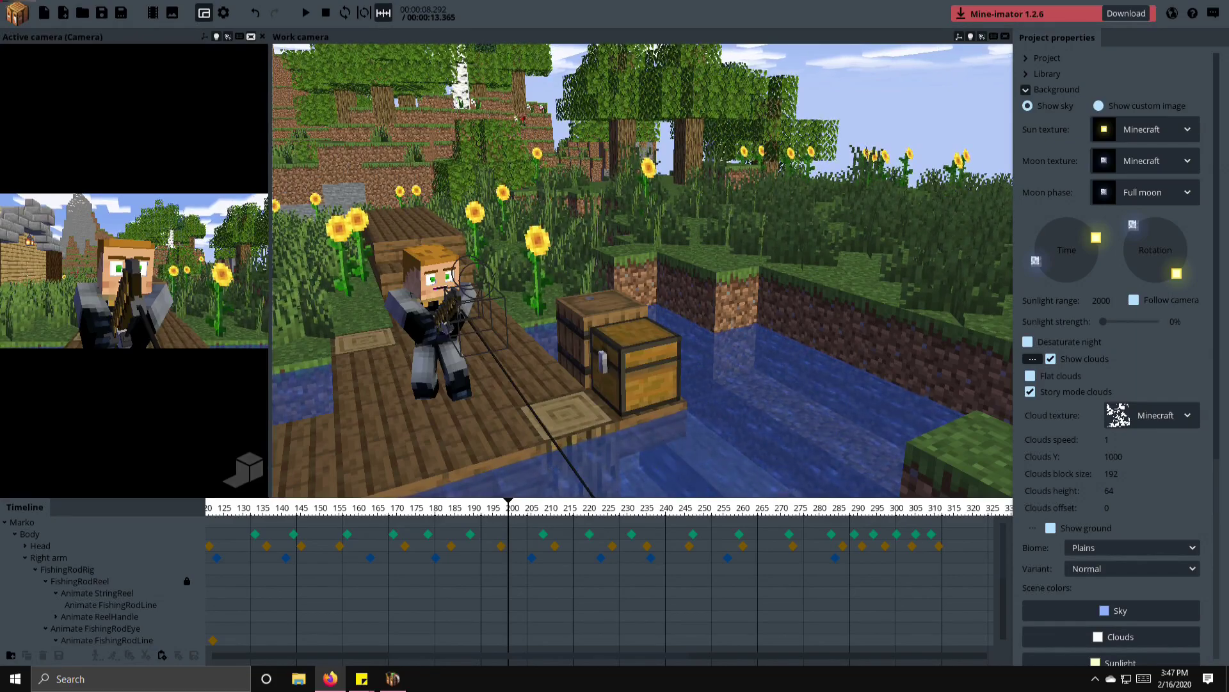
- Keyframe the fishing line at frames 205 and 223, matching the right arm's keyframes
scroll(481, 605, "down", 2)
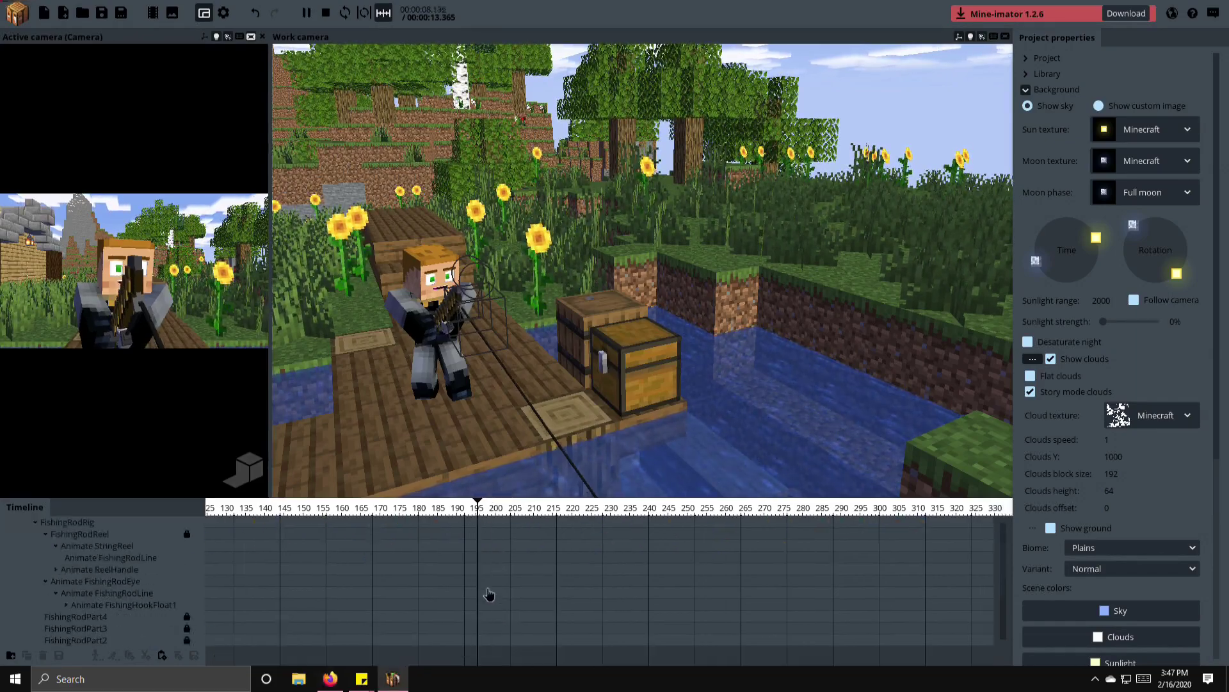
left_click(521, 579)
scroll(495, 621, "down", 3)
left_click(494, 599)
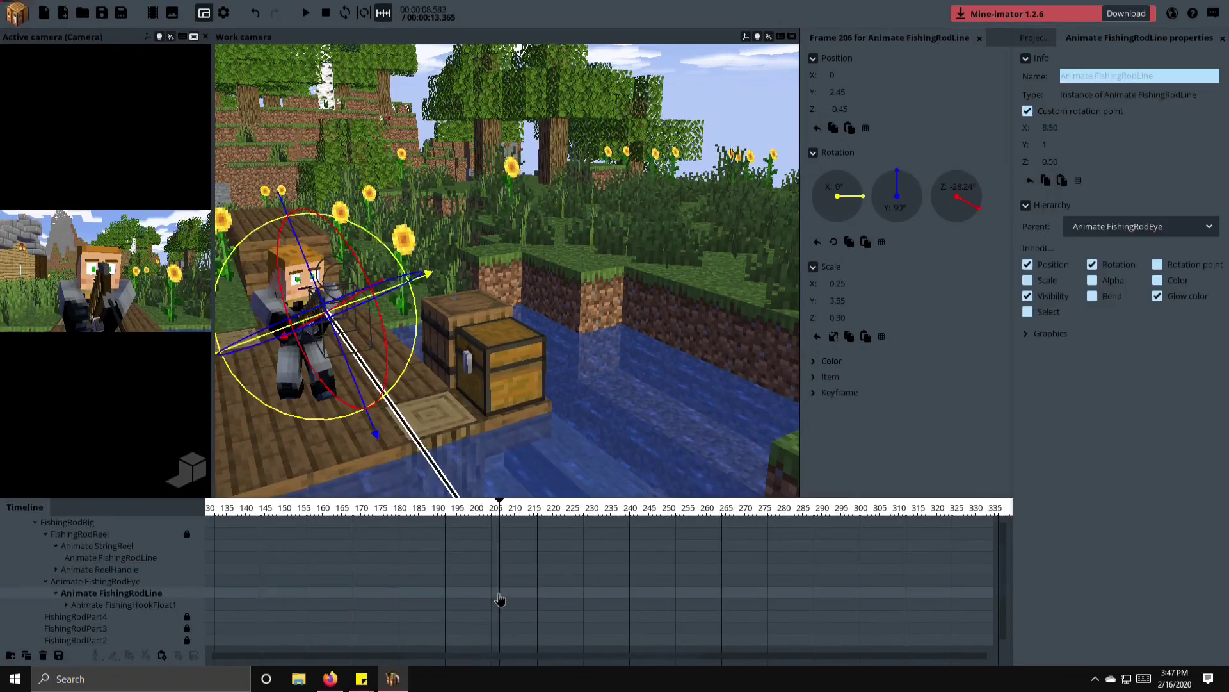
scroll(554, 562, "up", 3)
left_click(562, 630)
left_click(562, 630)
right_click_drag(486, 384, 470, 397)
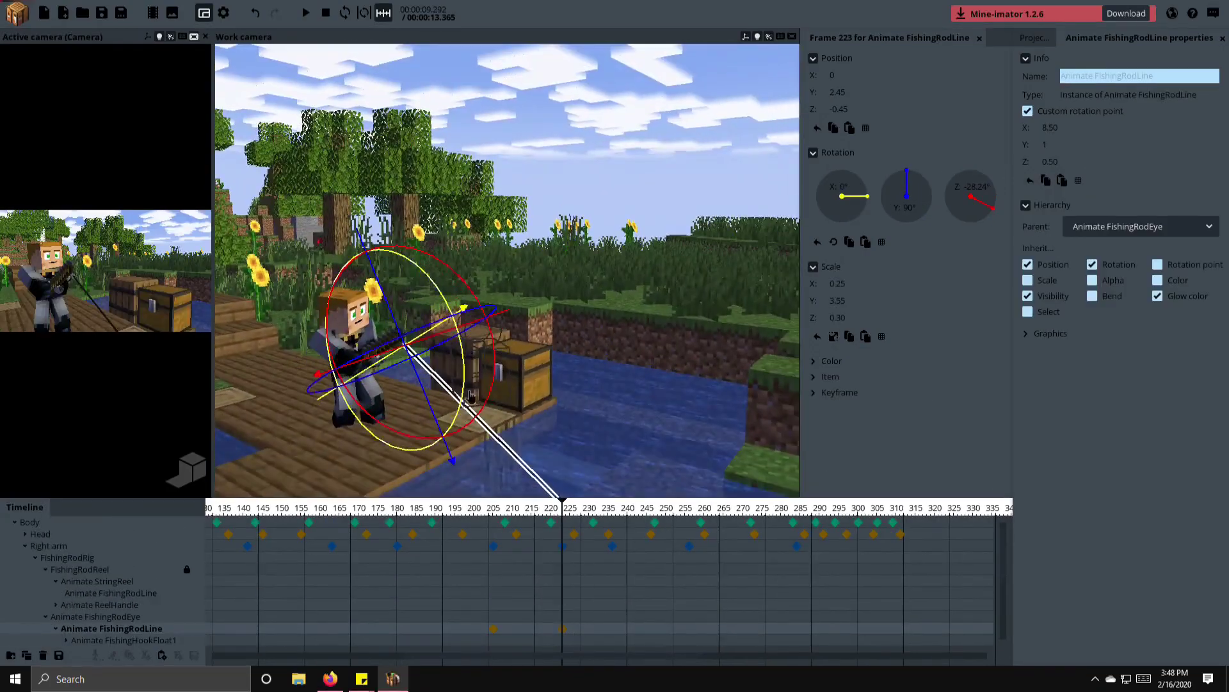
- Keyframe the fishing line at frames 236 and 256, with Z rotation -38.42° at frame 256, and save the project
left_click(497, 517)
left_click_drag(610, 626, 693, 628)
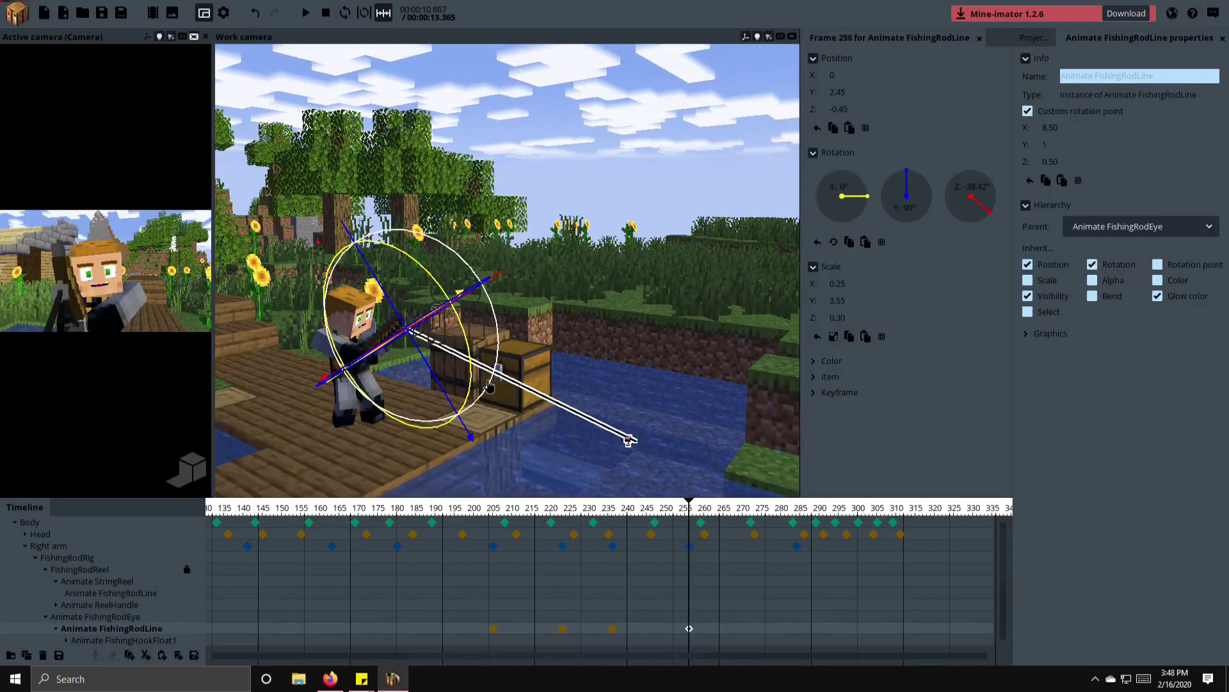
key("ctrl+s")
key("space")
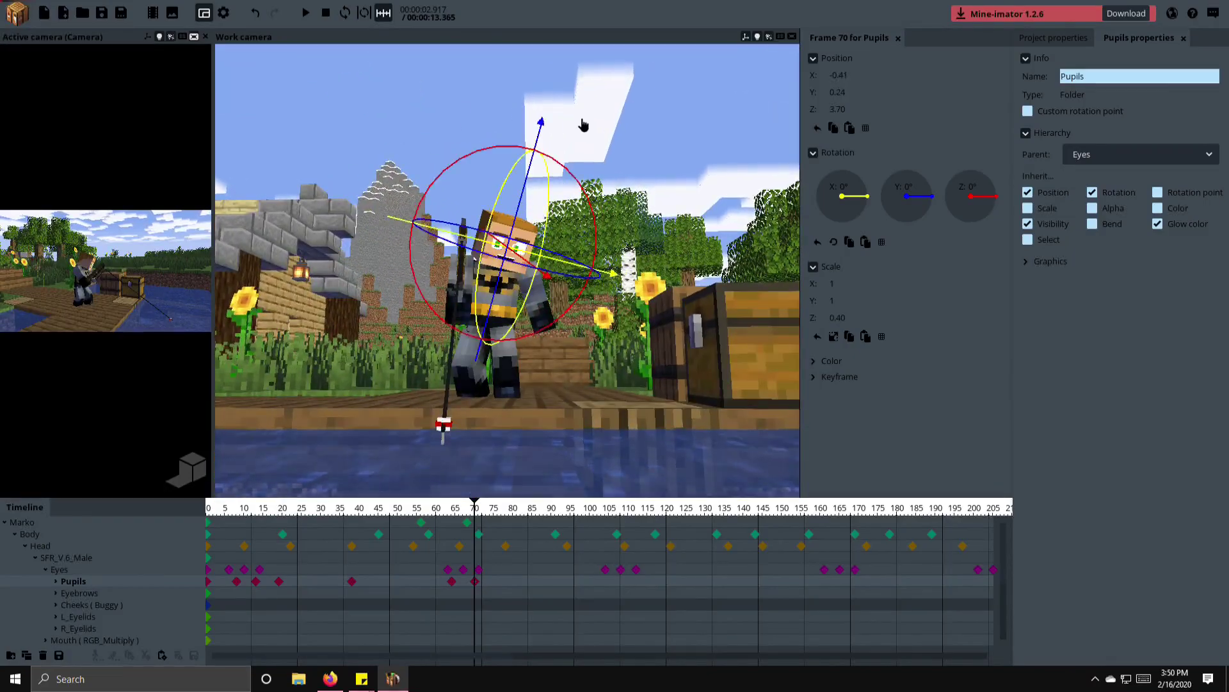
- Save the project, capture the work camera view with Lightshot, and save the image as Screenshot_2.png
left_click(583, 125)
key("ctrl+s")
left_click(1095, 678)
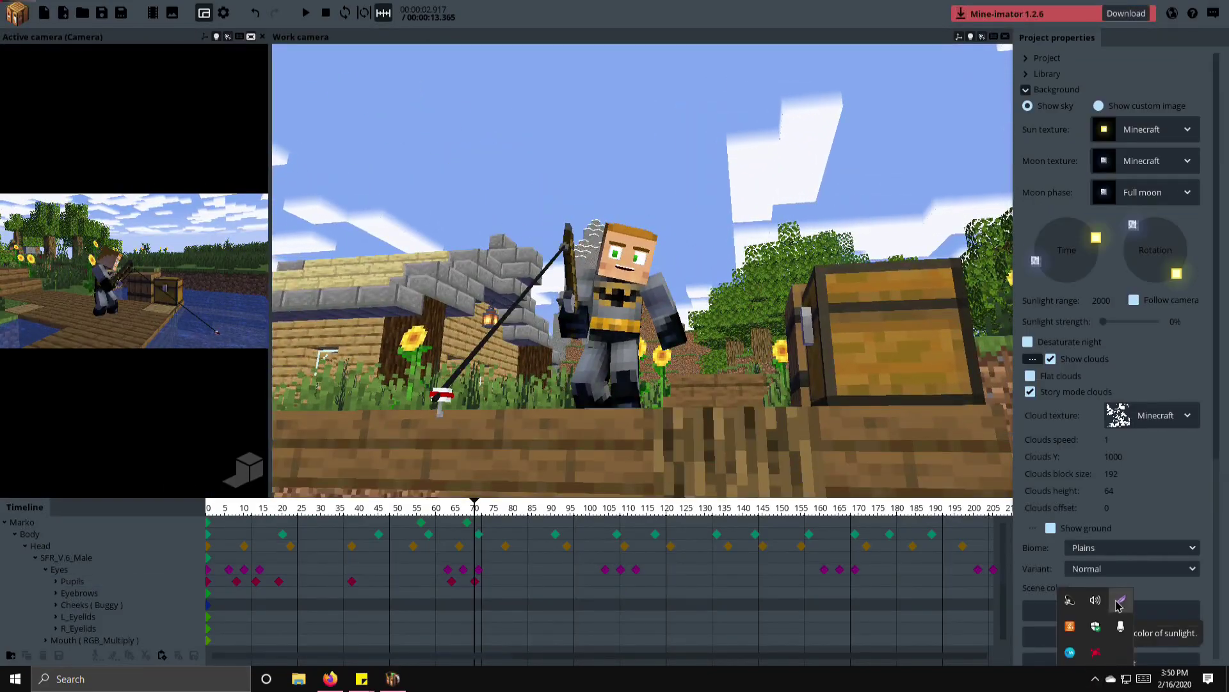
left_click(1120, 599)
left_click_drag(276, 55, 1004, 491)
key("ctrl+s")
key("Return")
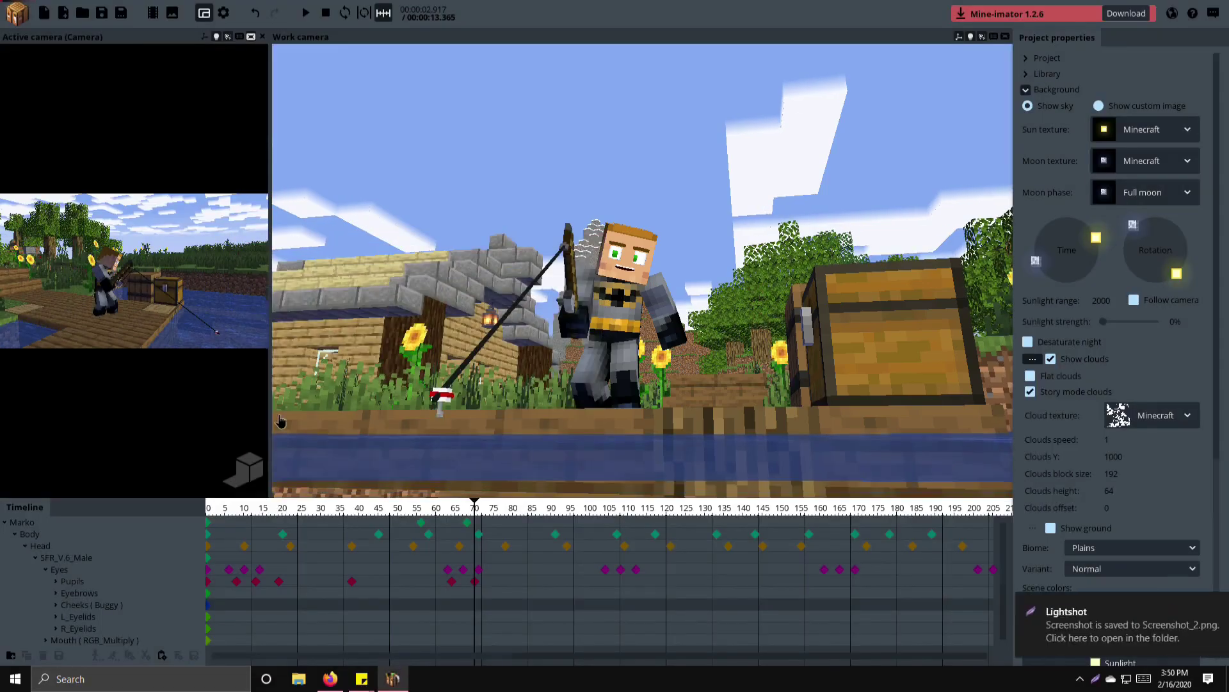
- Keyframe the pupils' look directions from frame 83 through frame 293, including frames 280 and 288, and save the project
key("space")
left_click(534, 582)
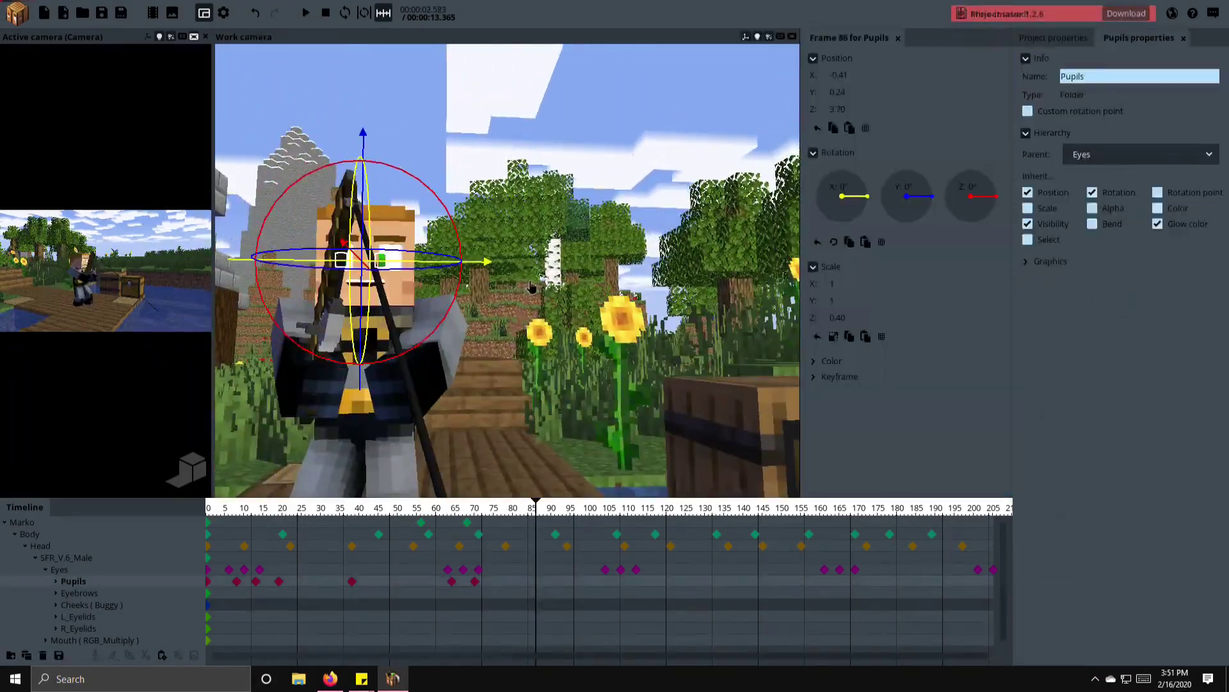
left_click(536, 581)
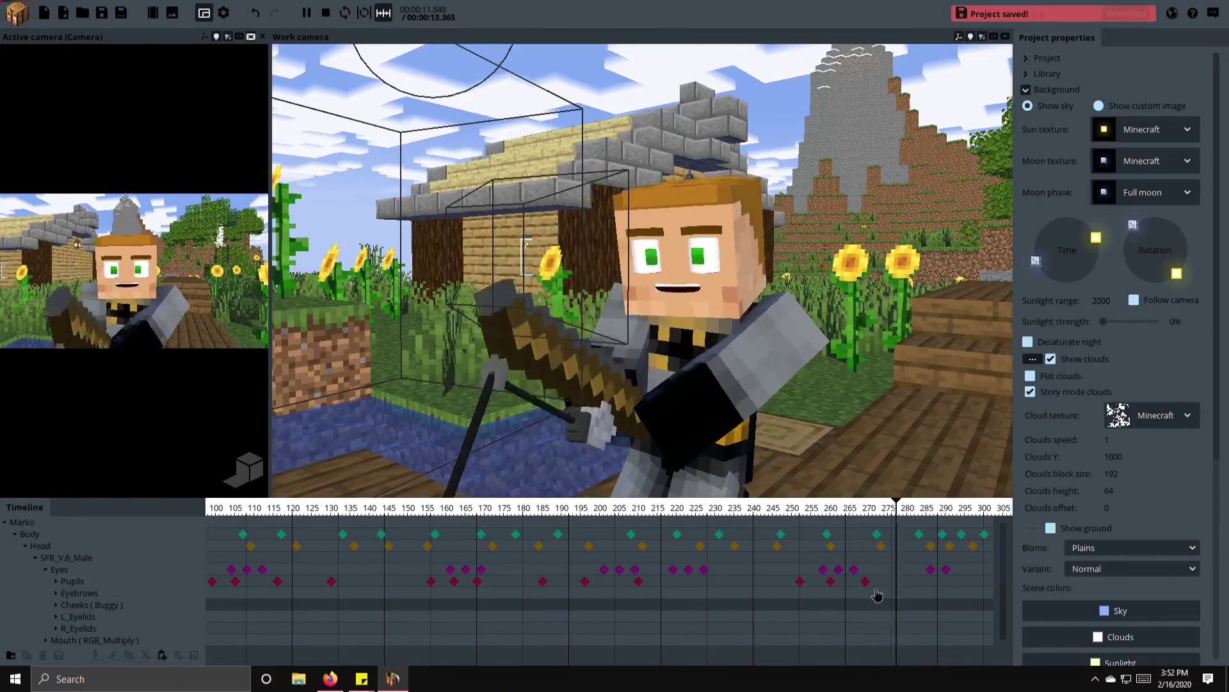
left_click(923, 580)
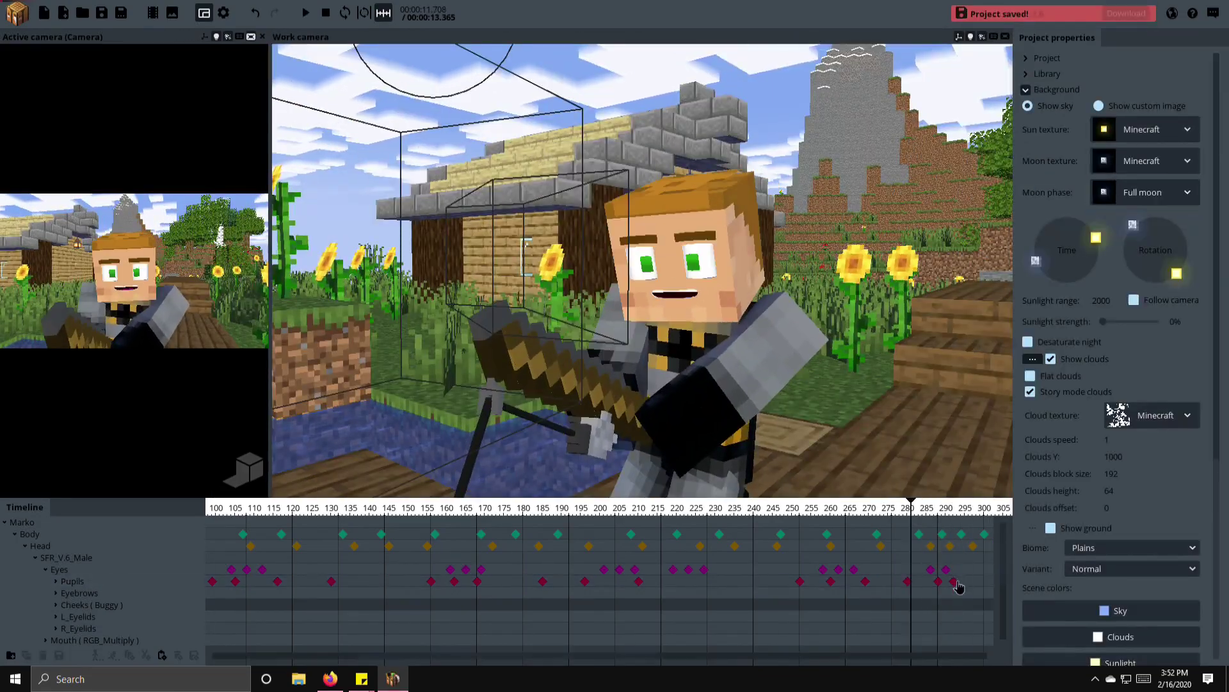
left_click_drag(955, 581, 918, 583)
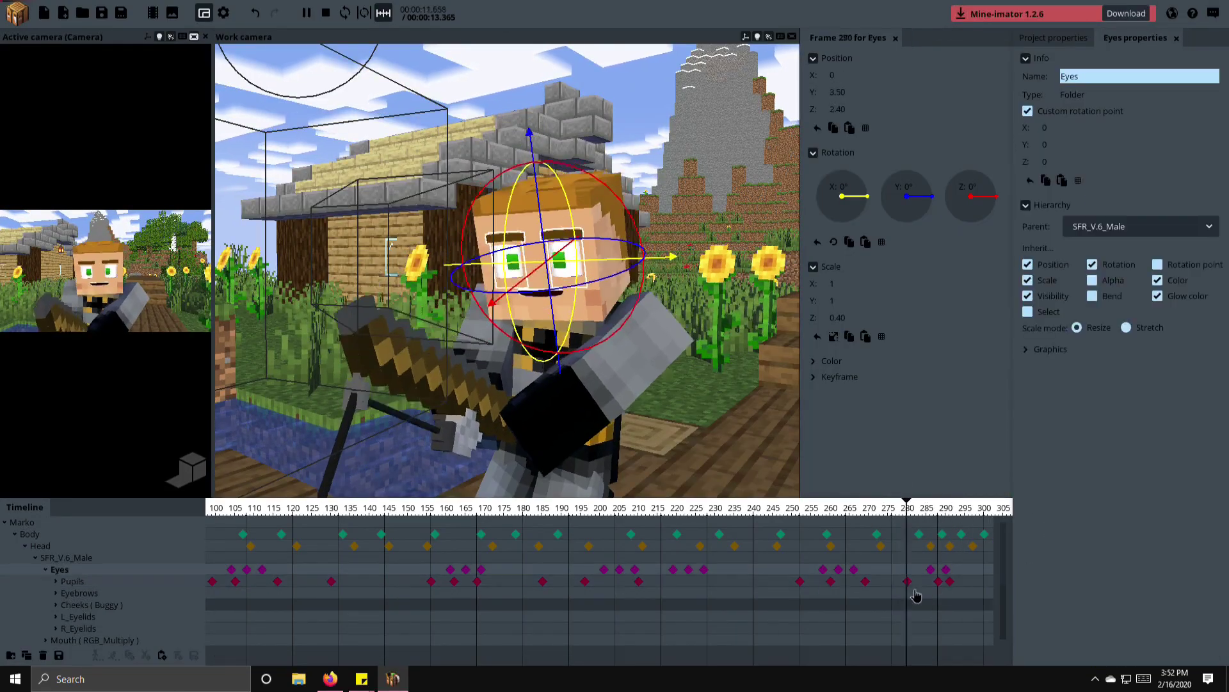
key("ctrl+s")
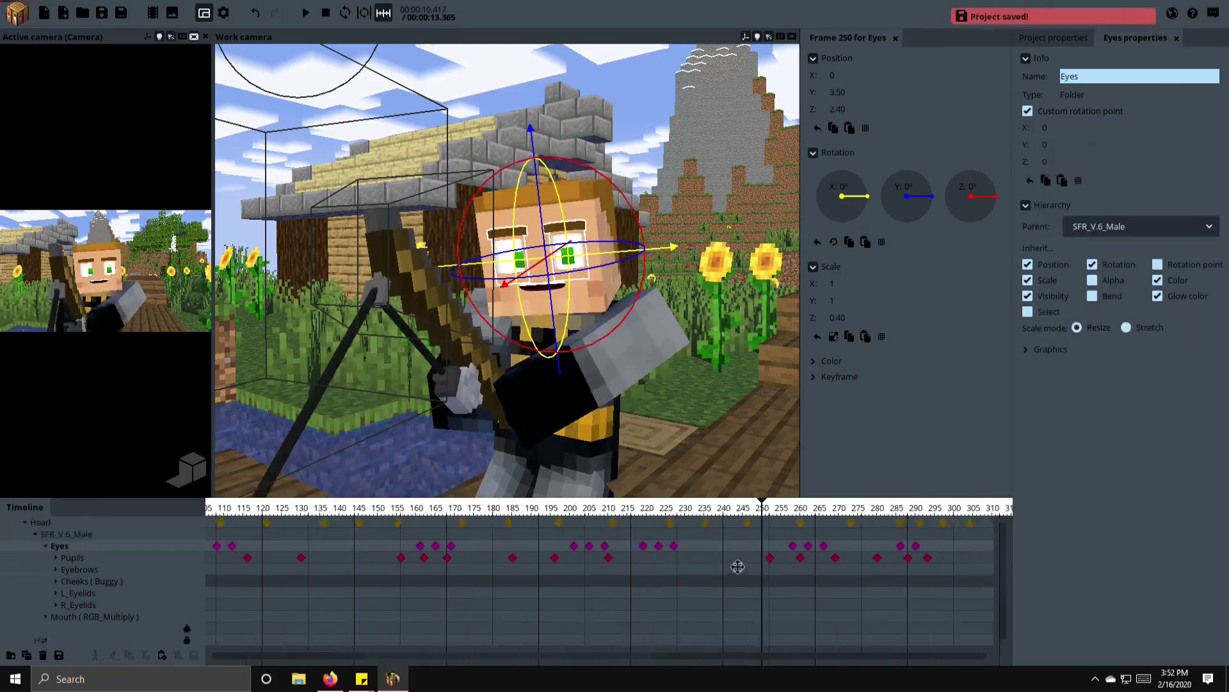
- Keyframe the left and right eyelids at frames 250, 259, 285 and 294, reusing copied keyframes, and save the project
scroll(730, 583, "down", 1)
left_click(720, 595)
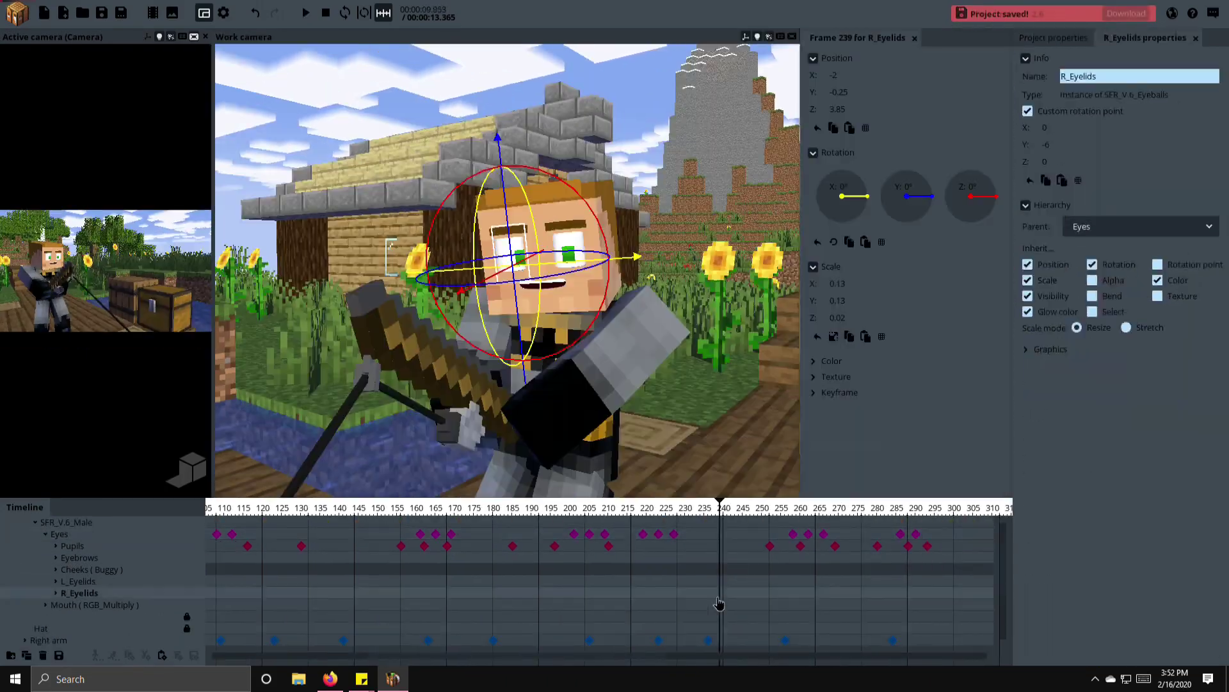
left_click_drag(719, 596, 797, 587)
left_click(824, 508)
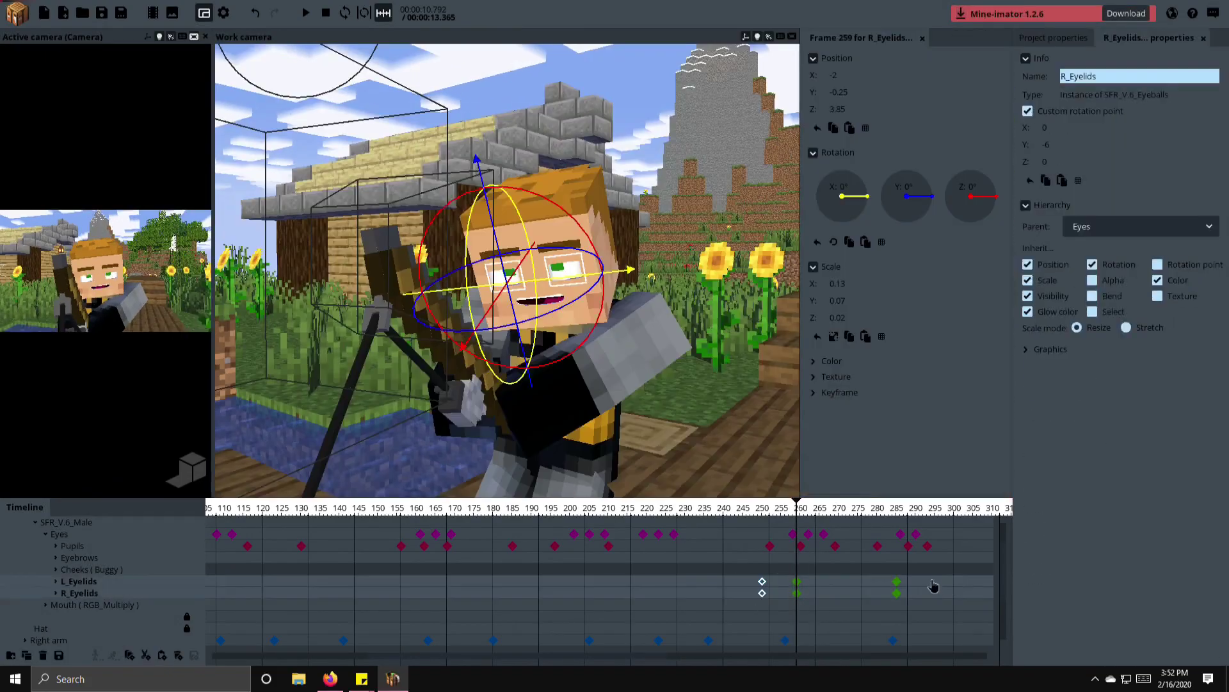
left_click(934, 586)
key("ctrl+v")
key("ctrl+s")
- Keyframe the eyebrows at frames 247, 261, 270 and 279, and save the project
left_click(743, 508)
left_click(802, 558)
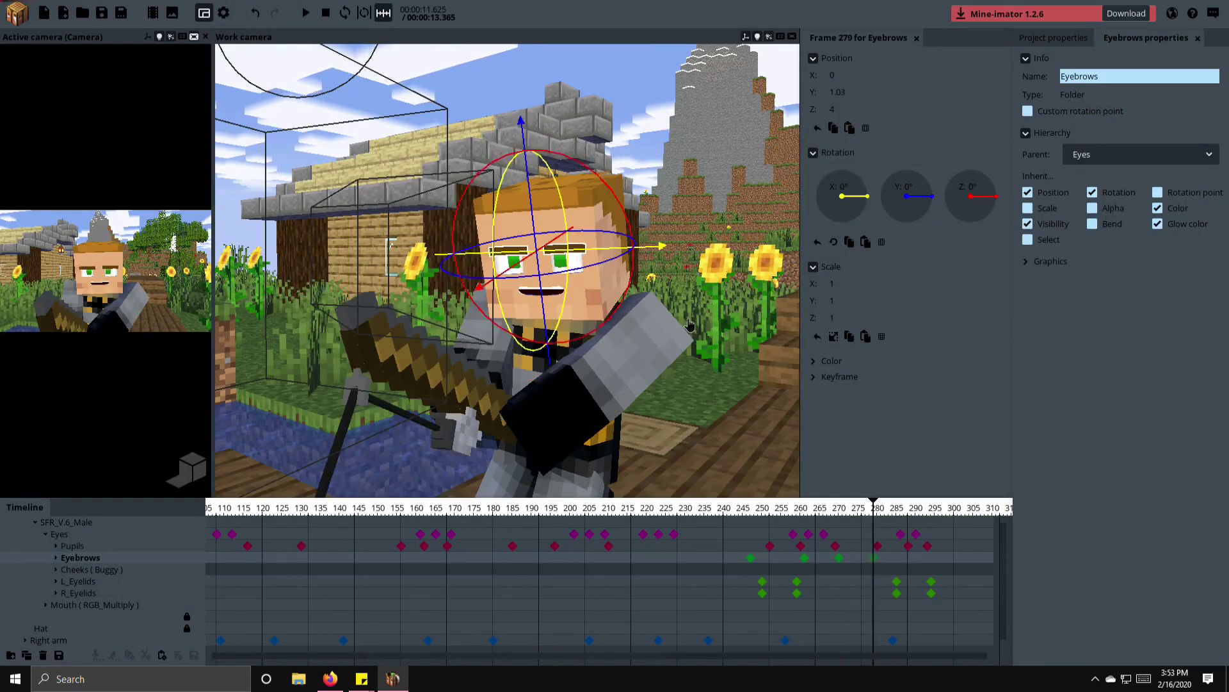
left_click(839, 557)
left_click(873, 557, "shift")
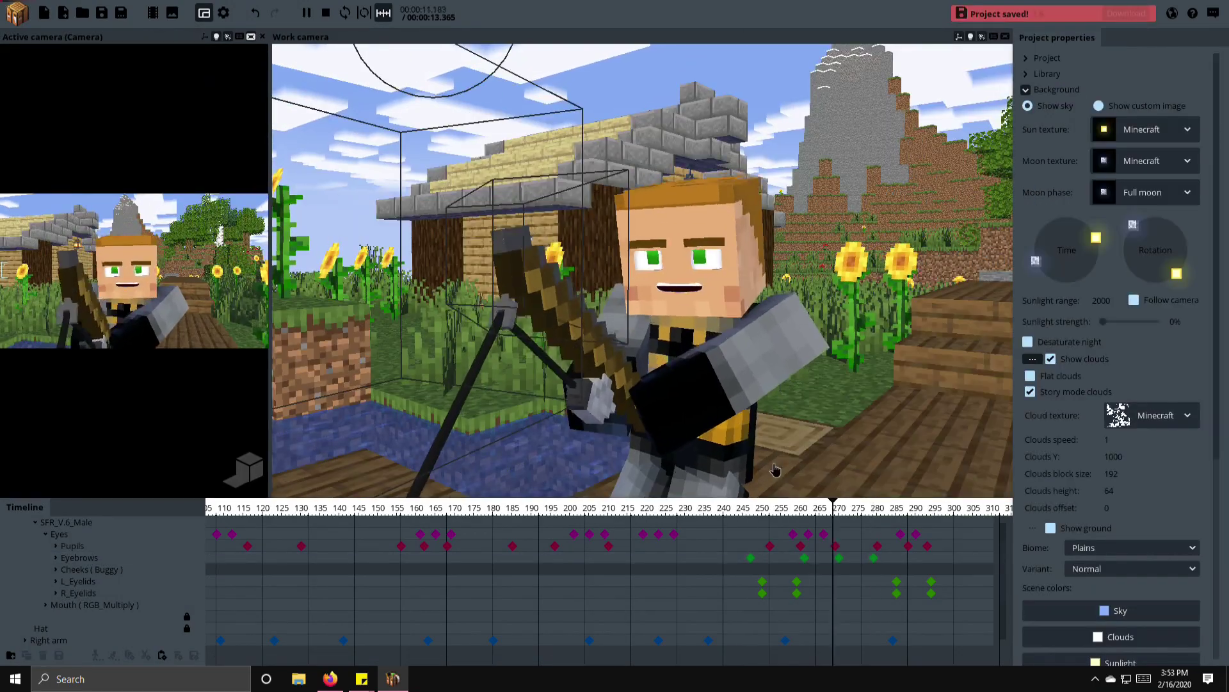
left_click(730, 502)
key("ctrl+s")
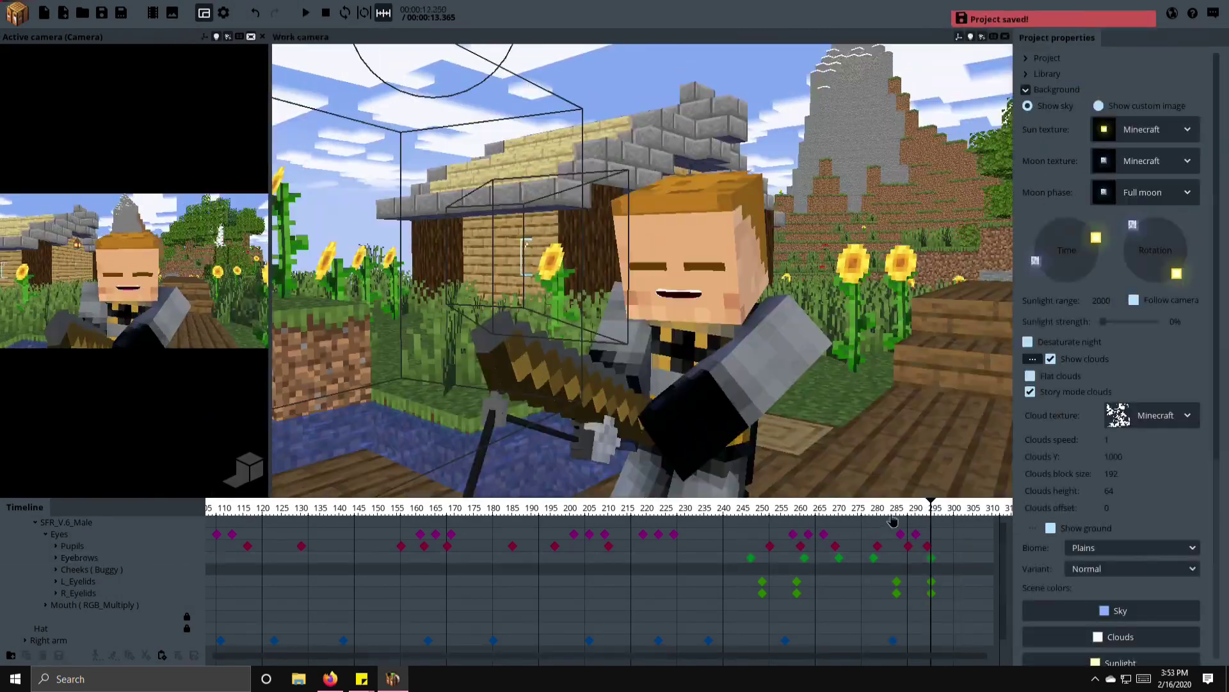
- Add an eyebrow keyframe at frame 294, play the animation and save the project
left_click(920, 557)
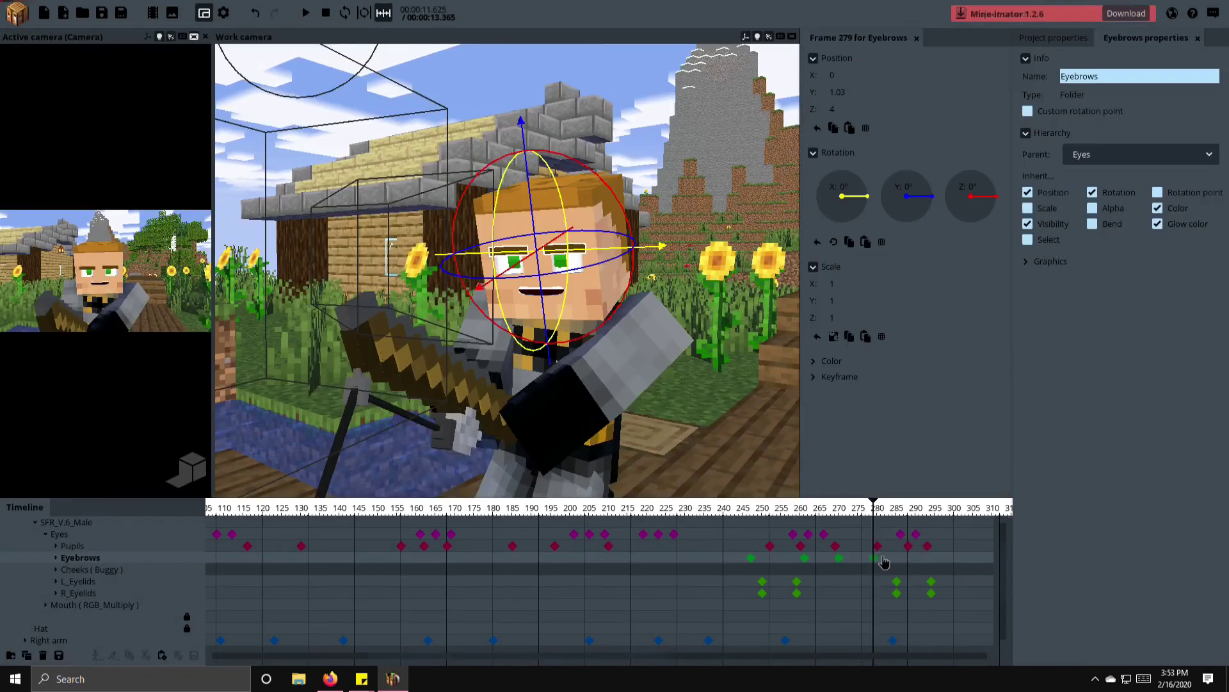
left_click_drag(890, 557, 931, 557)
key("space")
key("ctrl+s")
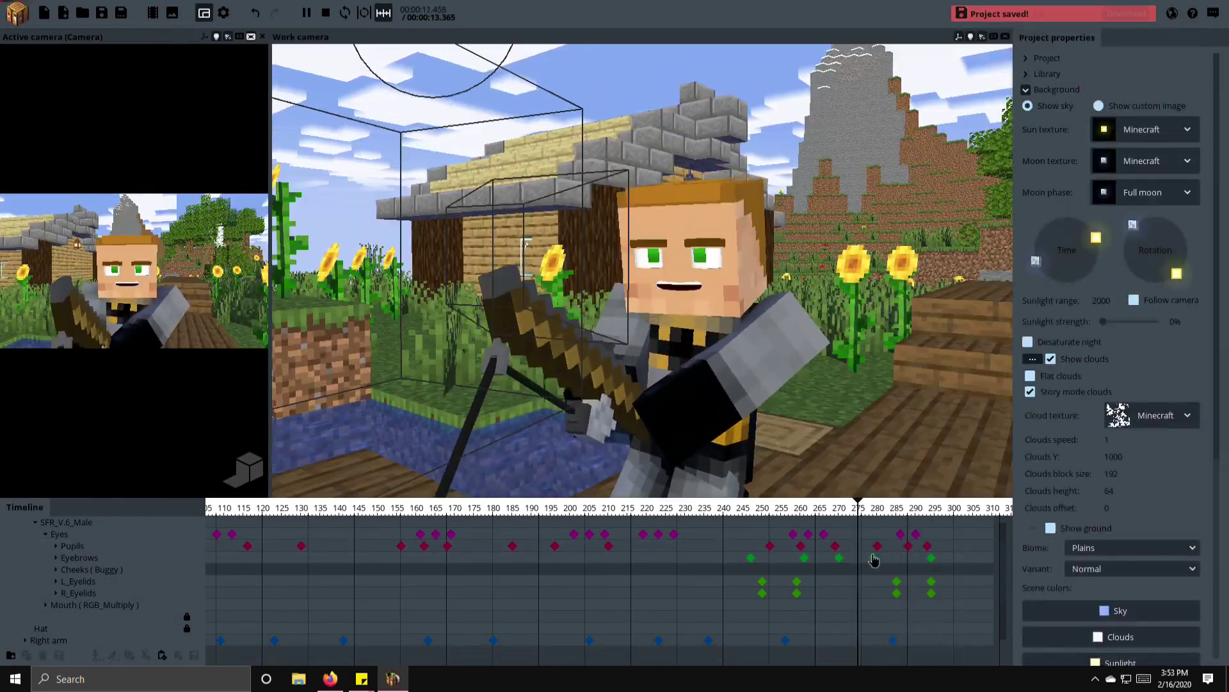
- Paste eyelid keyframes for both eyes earlier in the animation and retime them to frames 118, 123, 143 and 147
scroll(325, 588, "up", 2)
key("space")
left_click(344, 592)
key("space")
key("space")
key("ctrl+v")
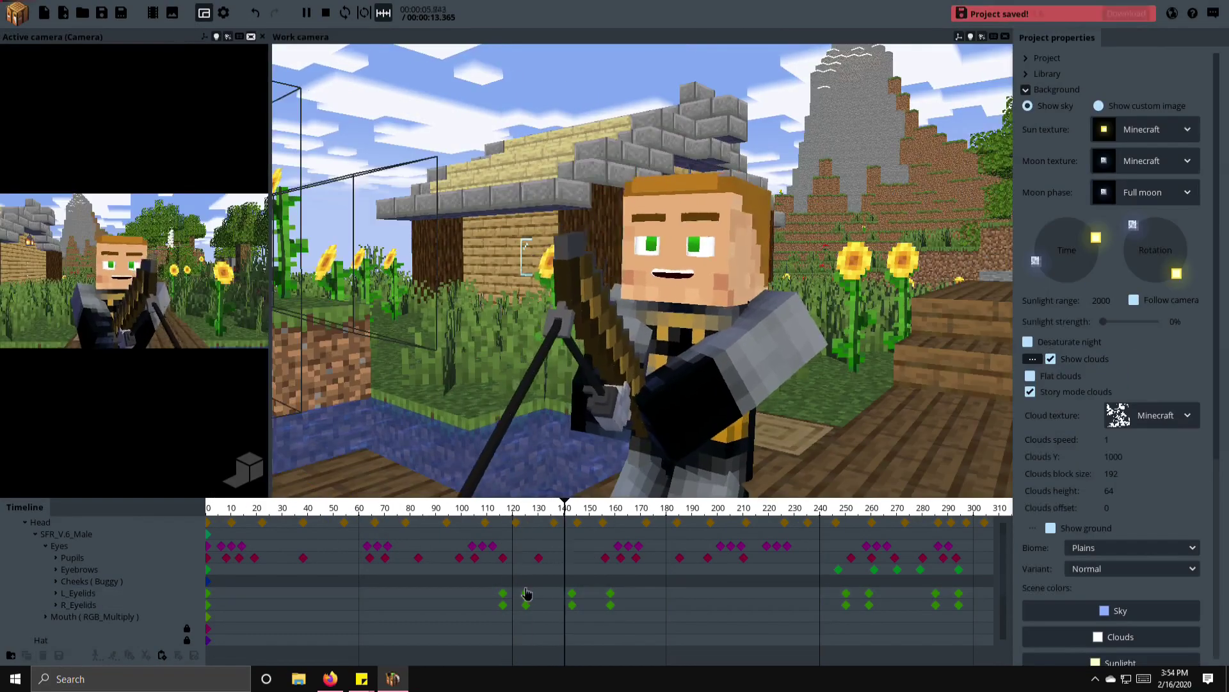
left_click_drag(610, 599, 582, 599)
- Keyframe the eyebrows at frames 116, 125, 134, 146, 155 and 161, and save the project
left_click(508, 572)
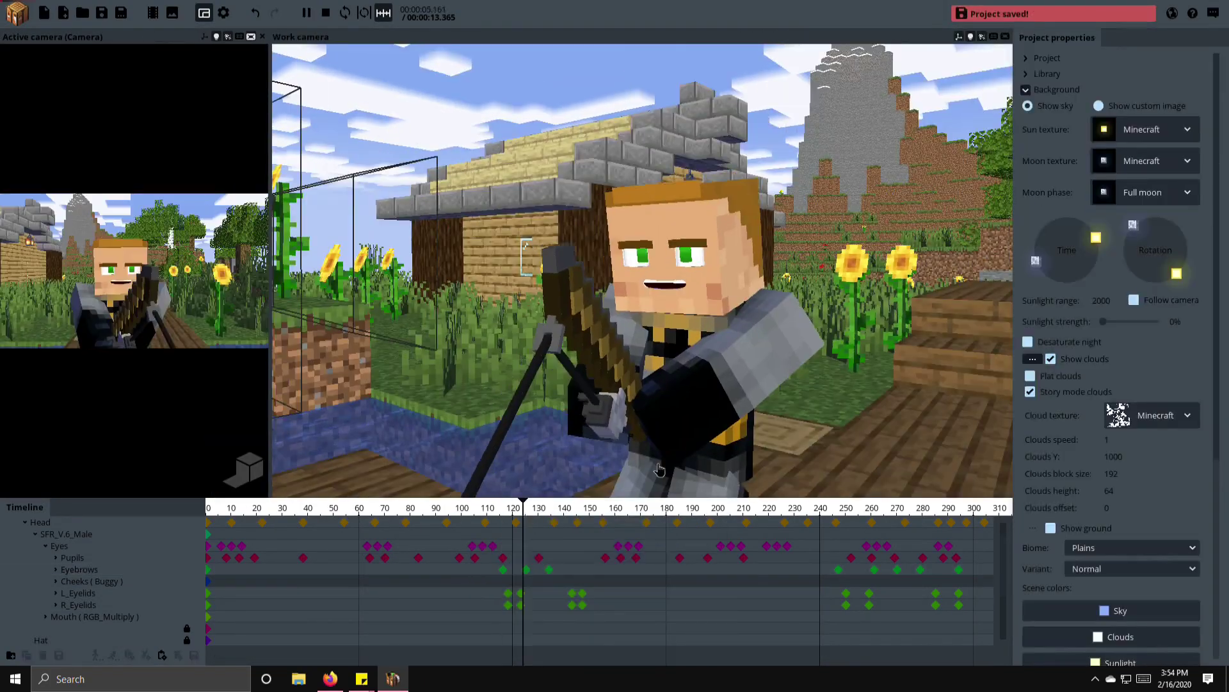
left_click(580, 507)
key("ctrl+s")
left_click(580, 318)
left_click(603, 507)
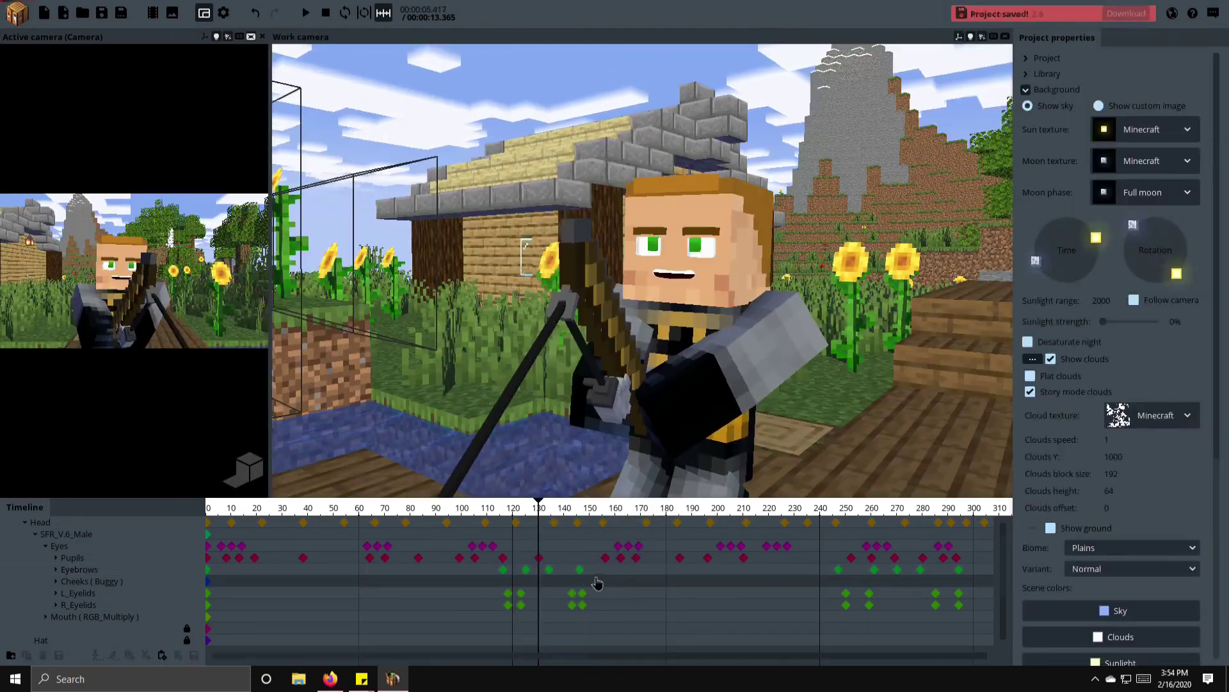
left_click_drag(538, 320, 551, 300)
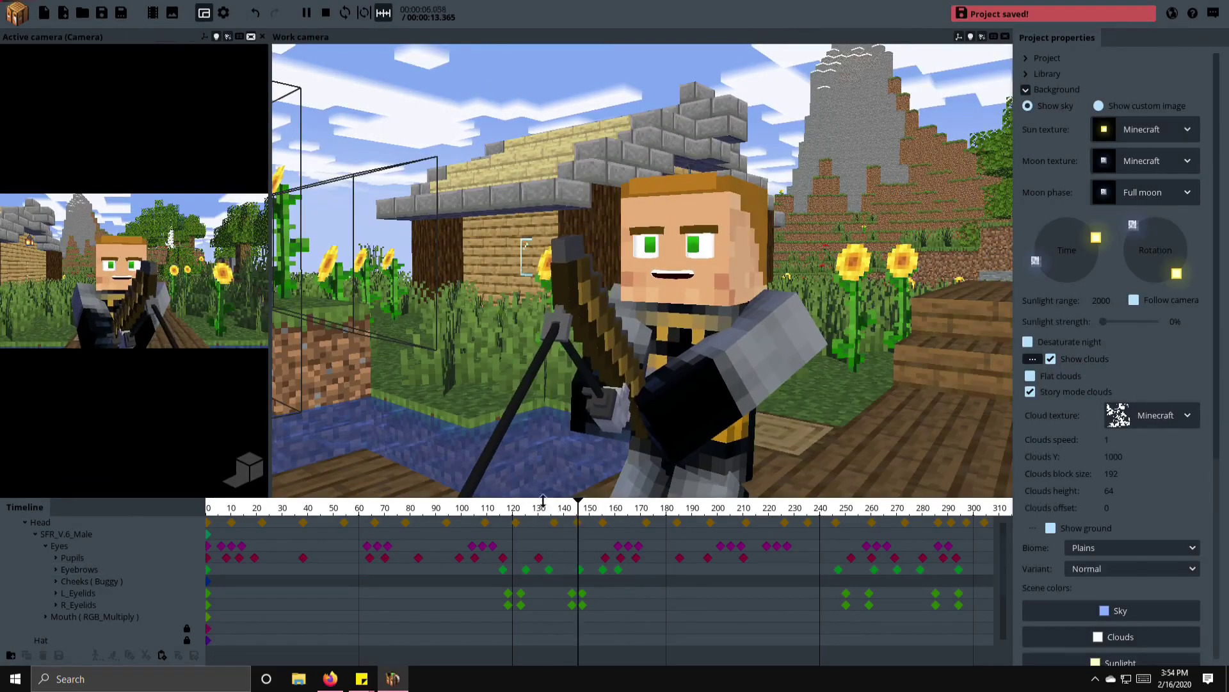
- Move the eyebrow keyframe at frame 146 to frame 143 and save the project
left_click_drag(579, 569, 572, 569)
key("ctrl+s")
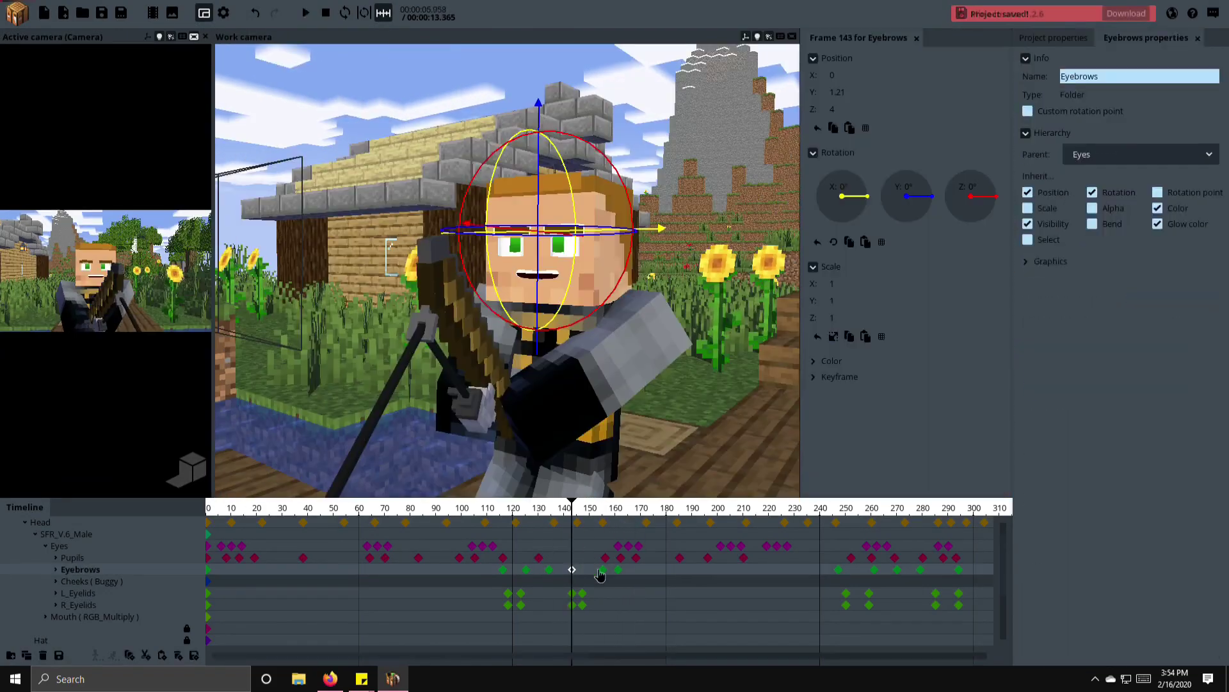
left_click(576, 562)
key("ctrl+s")
- Shift the second group of eyebrow and eyelid keyframes to start at frame 165, save, and retime the nearby Eyes keyframes to start at frame 154
key("space")
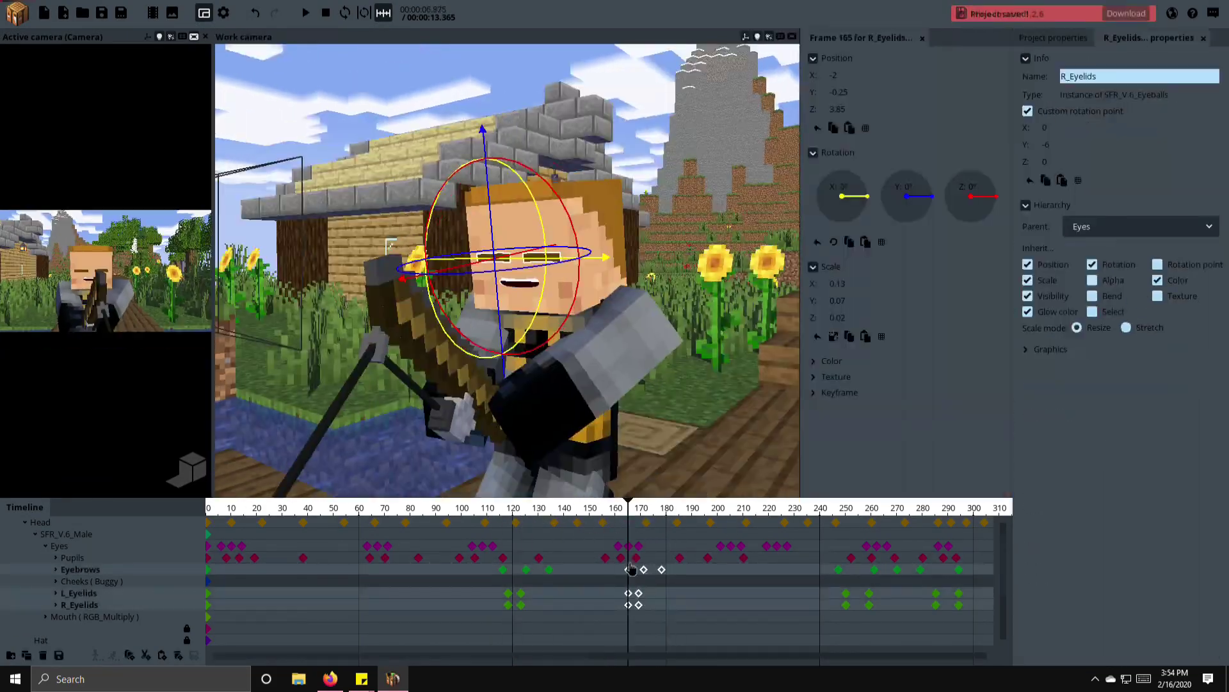
left_click(603, 509)
key("ctrl+s")
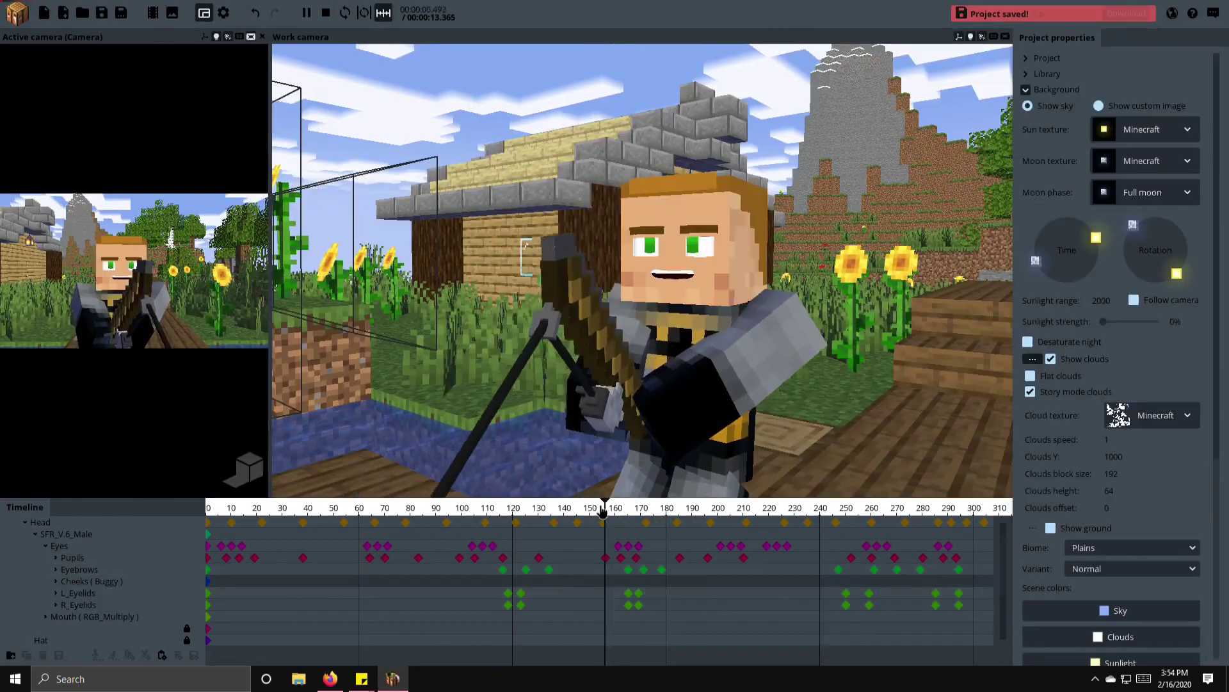
left_click_drag(612, 541, 610, 593)
left_click(691, 495)
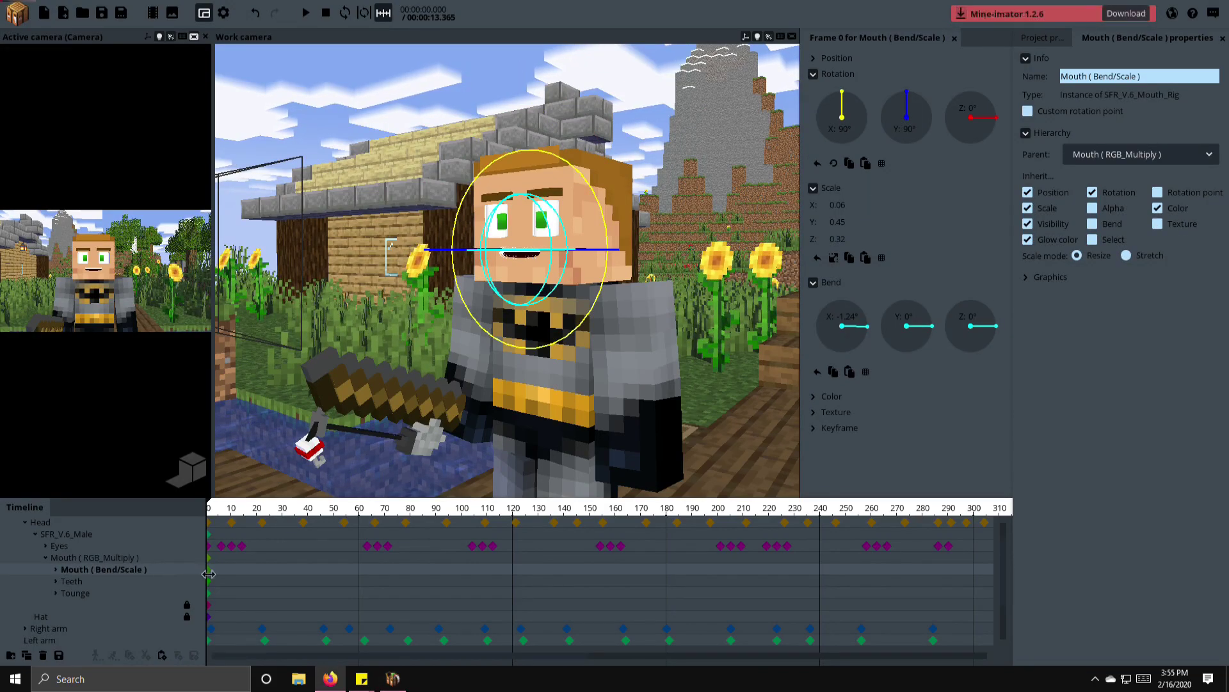
- Adjust the mouth's scale and keyframe Mouth (Bend/Scale) at frames 0, 4, 9 and 14, then save and play
scroll(513, 320, "up", 3)
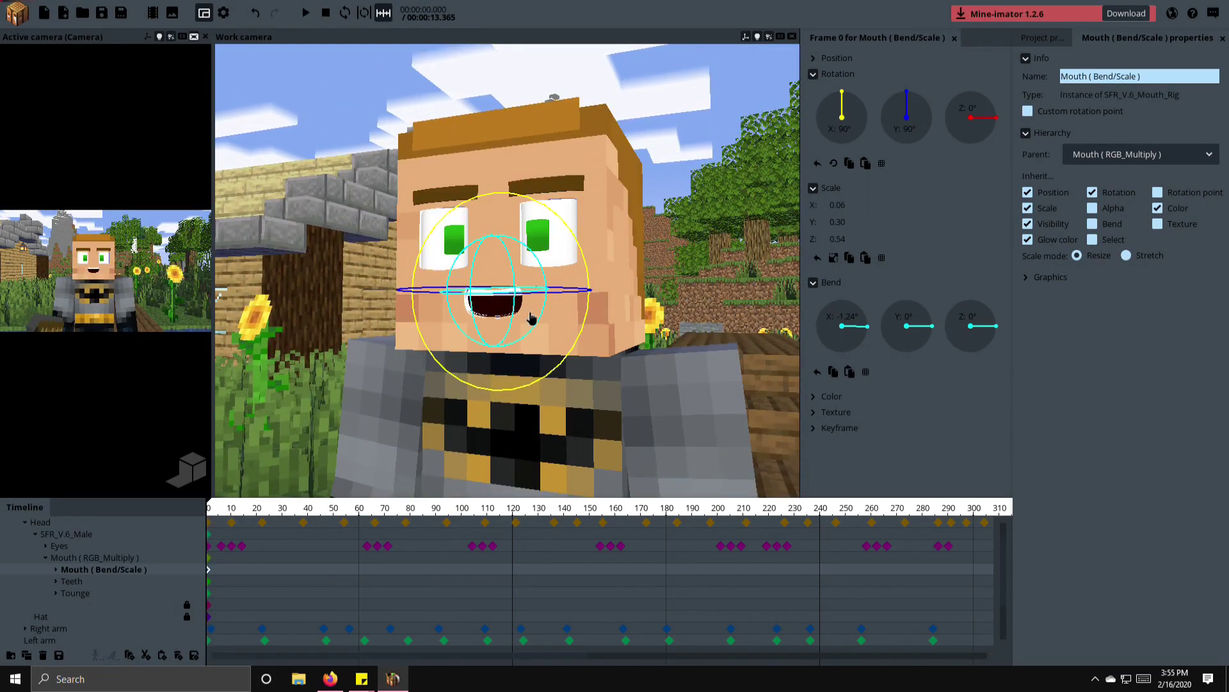
left_click_drag(839, 224, 851, 223)
scroll(242, 576, "up", 3)
left_click(242, 576)
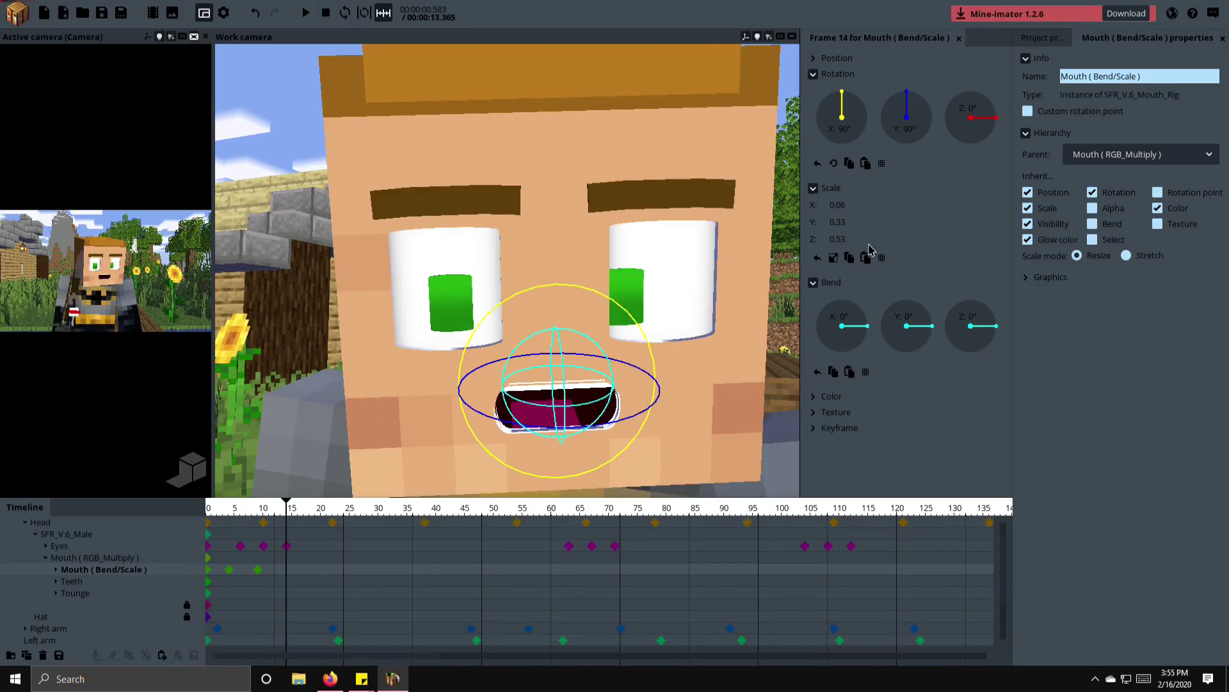
left_click(404, 400)
key("space")
key("ctrl+s")
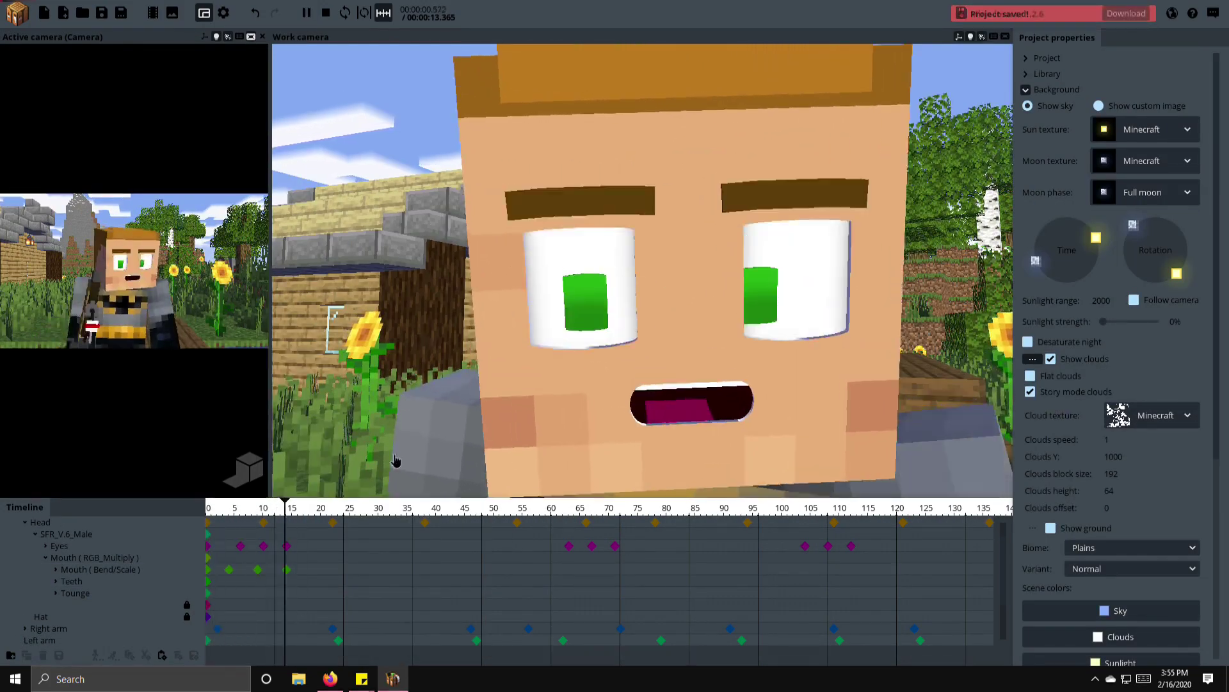
- Retime the Mouth (Bend/Scale) keyframes to frames 3, 7 and 10, play the animation and save the project
left_click(286, 569)
left_click_drag(275, 569, 263, 570)
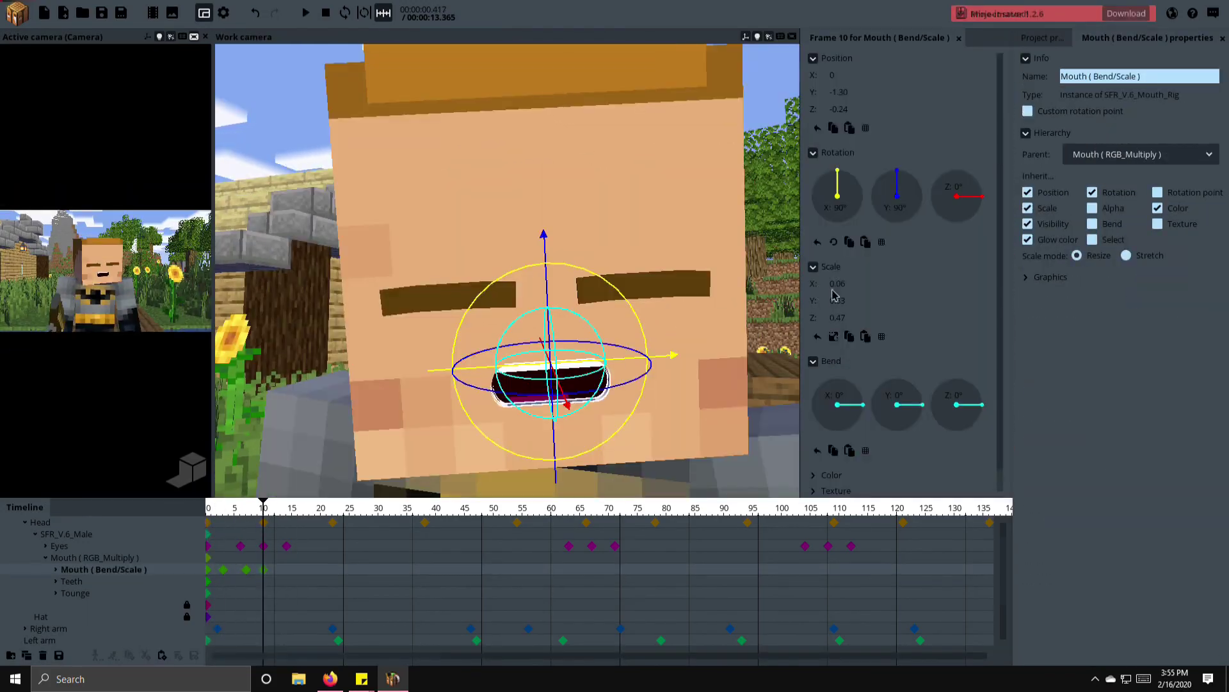
left_click(304, 572)
key("space")
key("ctrl+s")
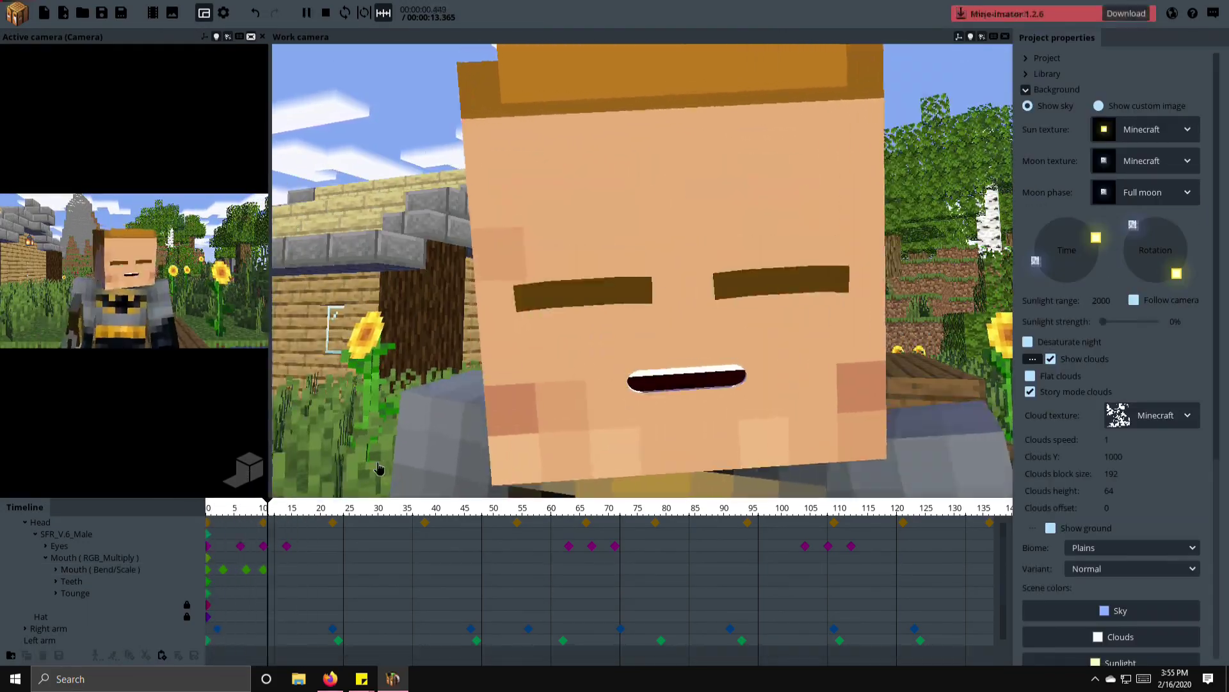
- Keyframe Mouth (Bend/Scale) at frames 18, 21, 25, 29 and 32, and play the animation
key("space")
left_click(333, 569)
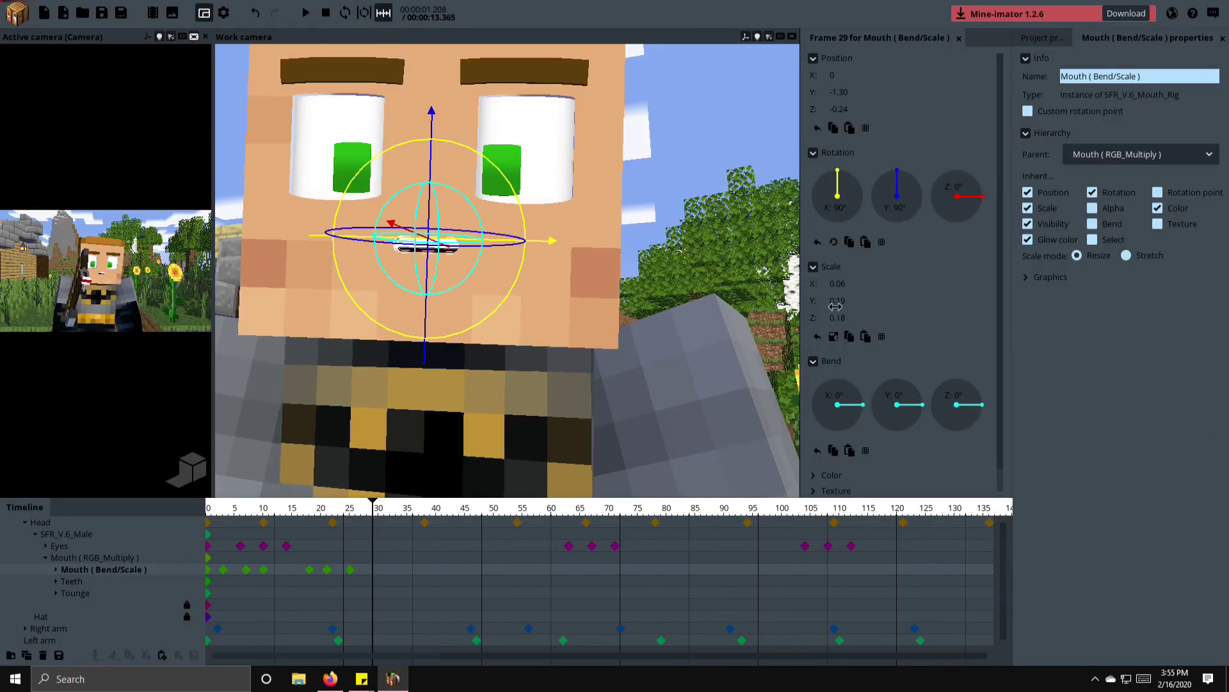
key("space")
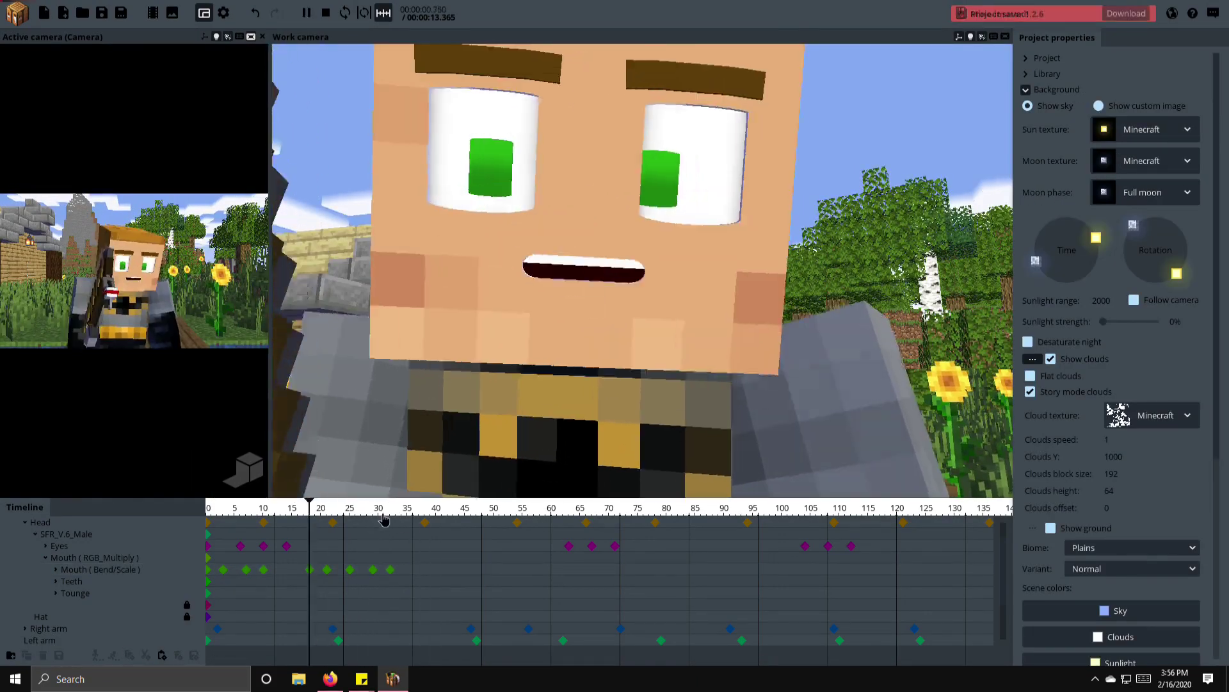
- Retime the Mouth (Bend/Scale) keyframes after frame 18 to frames 20, 23, 25 and 28, save and play the animation
left_click(336, 568)
left_click(309, 569)
scroll(331, 573, "up", 2)
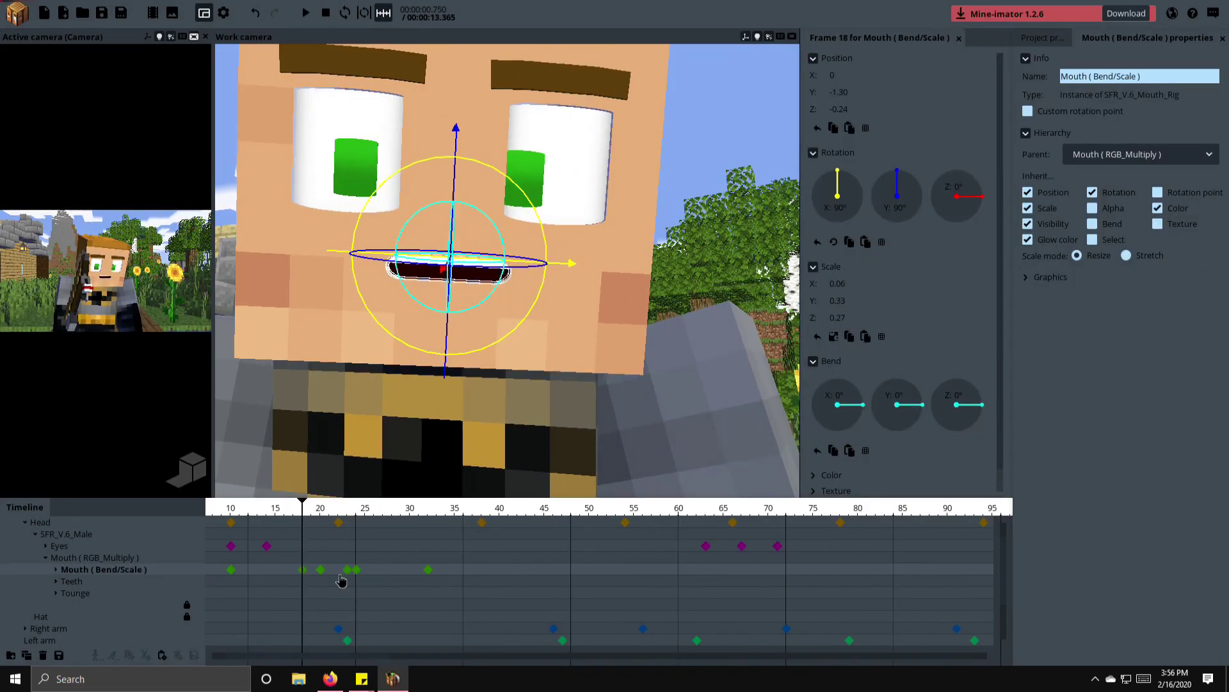
key("ctrl+s")
key("space")
- Adjust the mouth's scale at frame 32 with Z at 0.33, save the project and play the animation
left_click(428, 569)
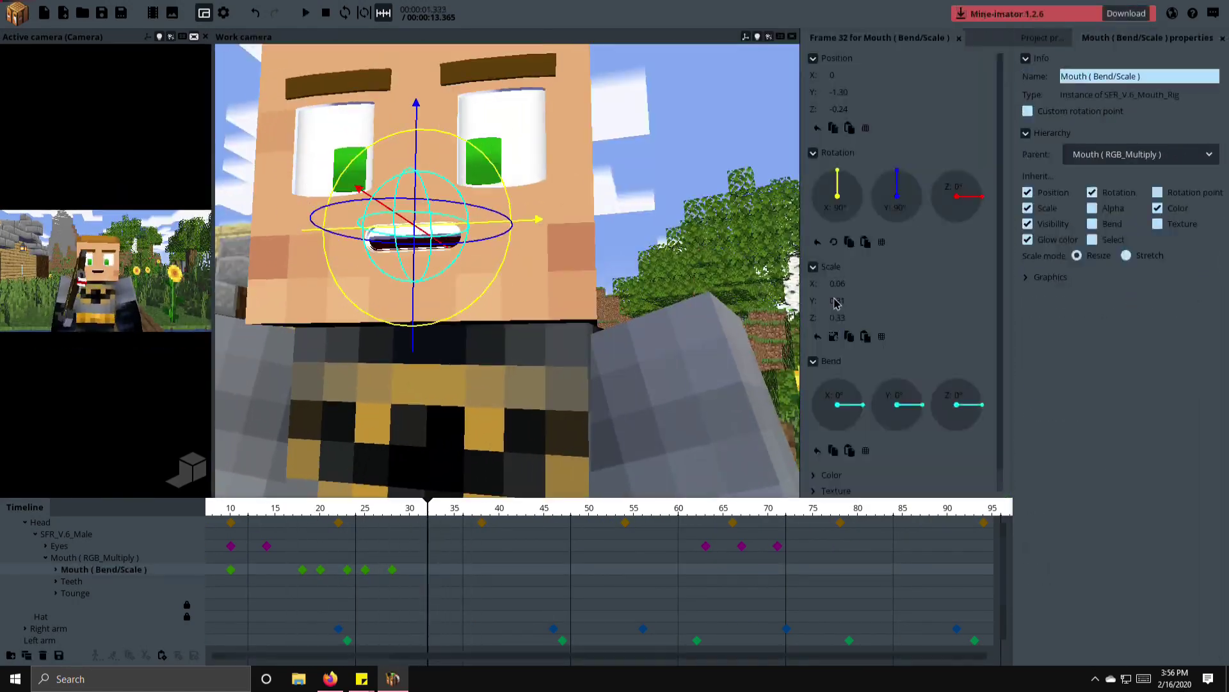
key("ctrl+s")
key("space")
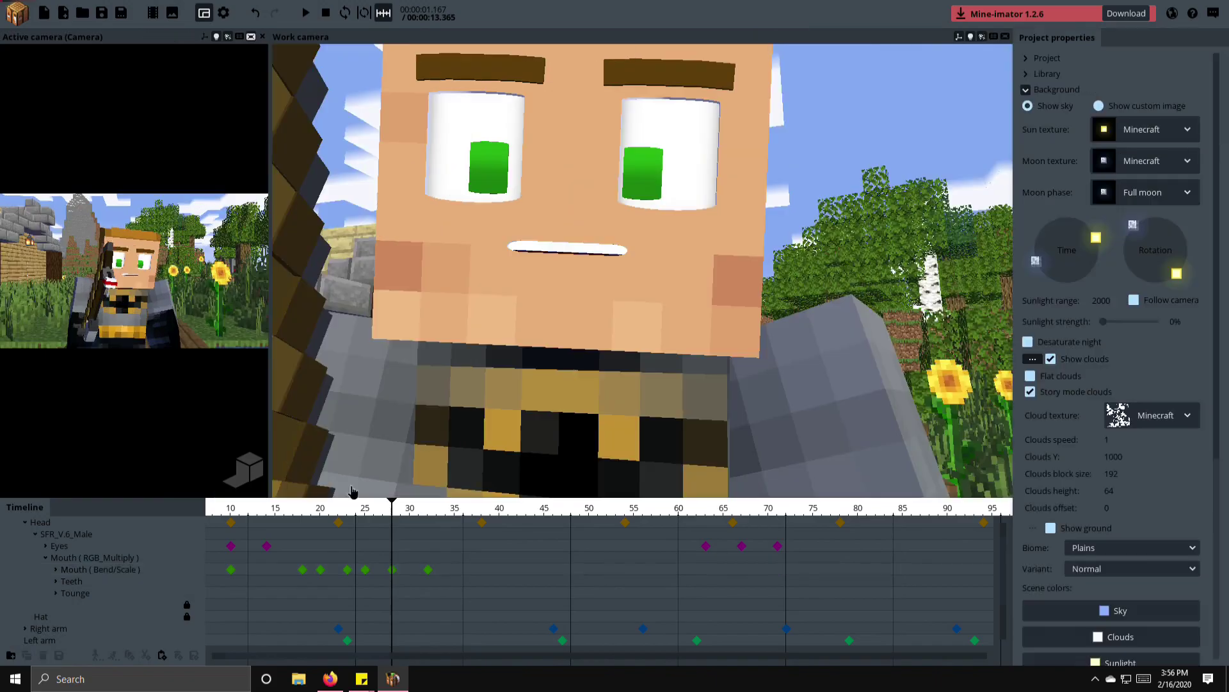
- Keyframe Mouth (Bend/Scale) at frames 31, 34 and 36, with scale Y 0.20 and Z 0.54 at frame 34
left_click(464, 569)
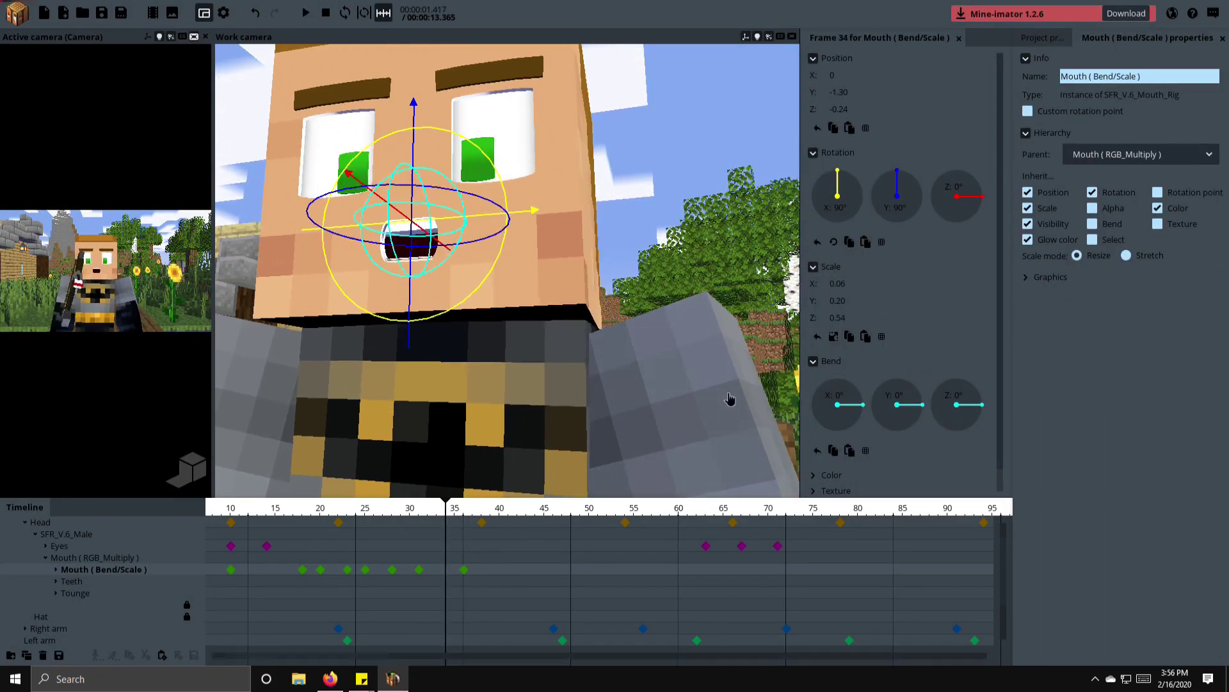
key("space")
key("space")
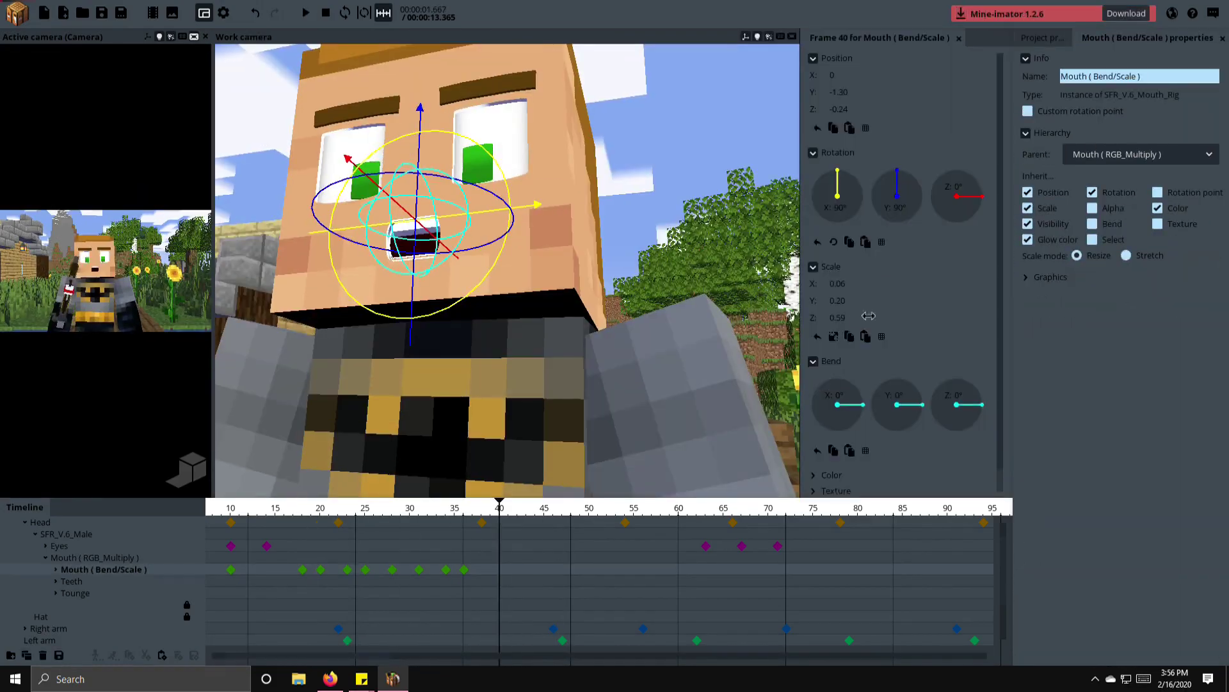
- Keyframe Mouth (Bend/Scale) at frames 40, 43 and 46, with scale Y 0.20 and Z 0.59 at frame 40, save and play
key("space")
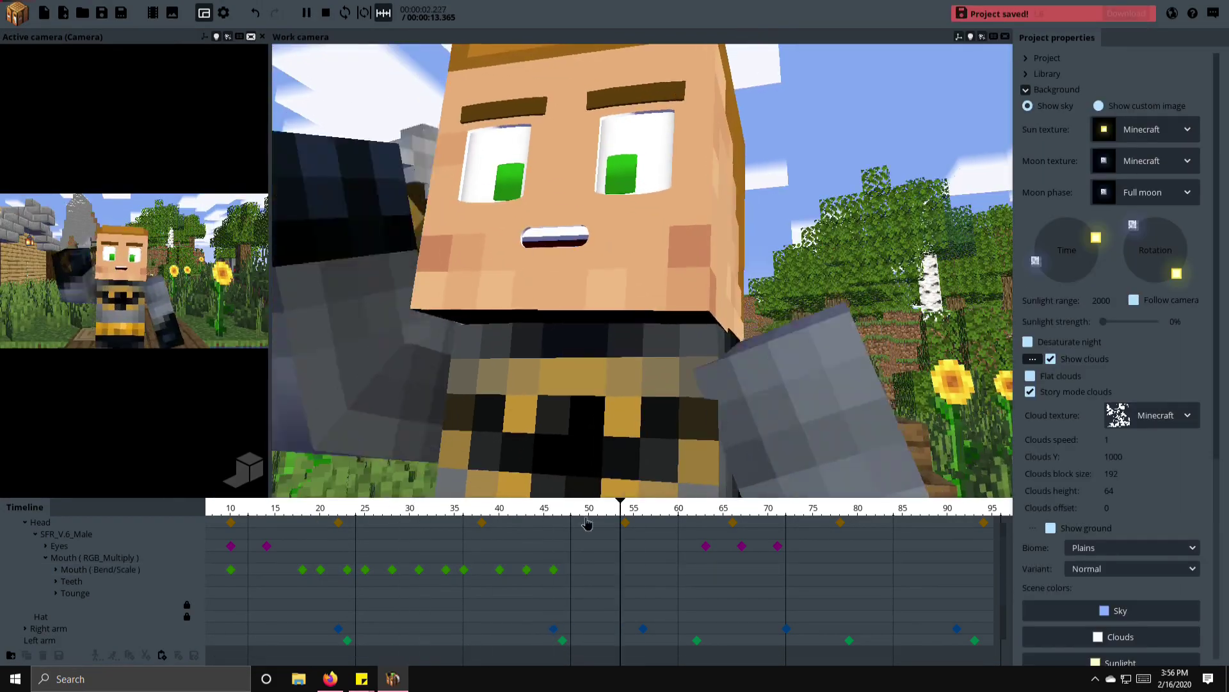
left_click(518, 571)
key("ctrl+s")
key("shift+space")
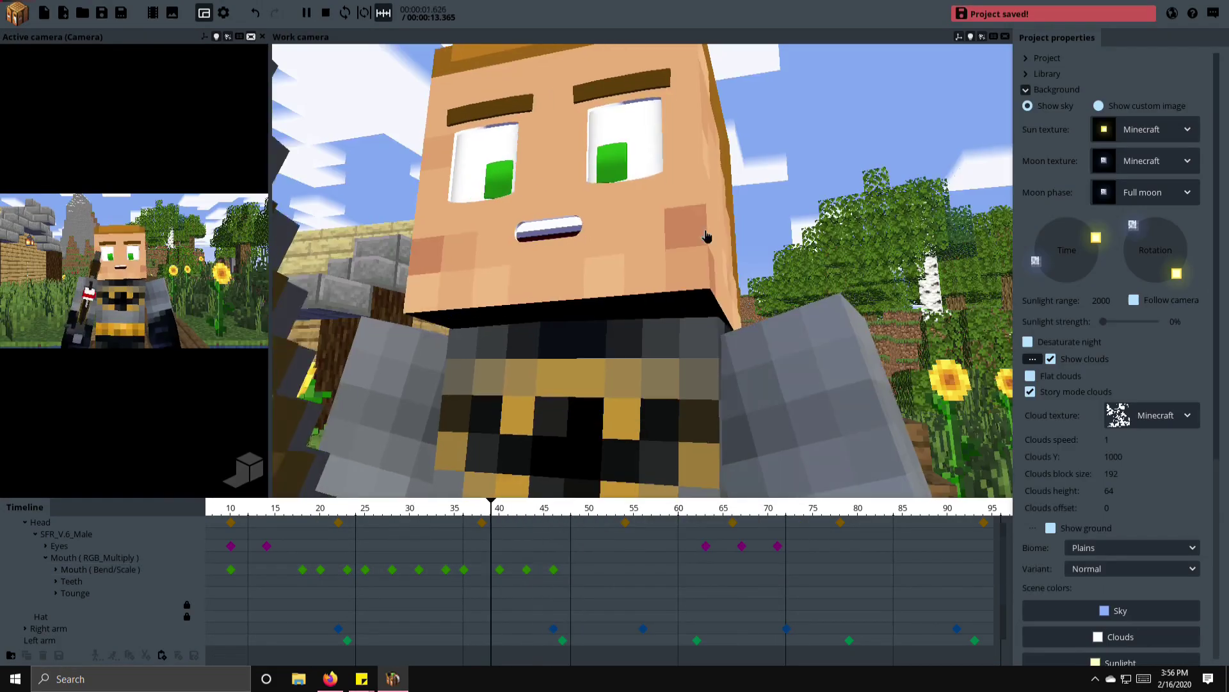
key("space")
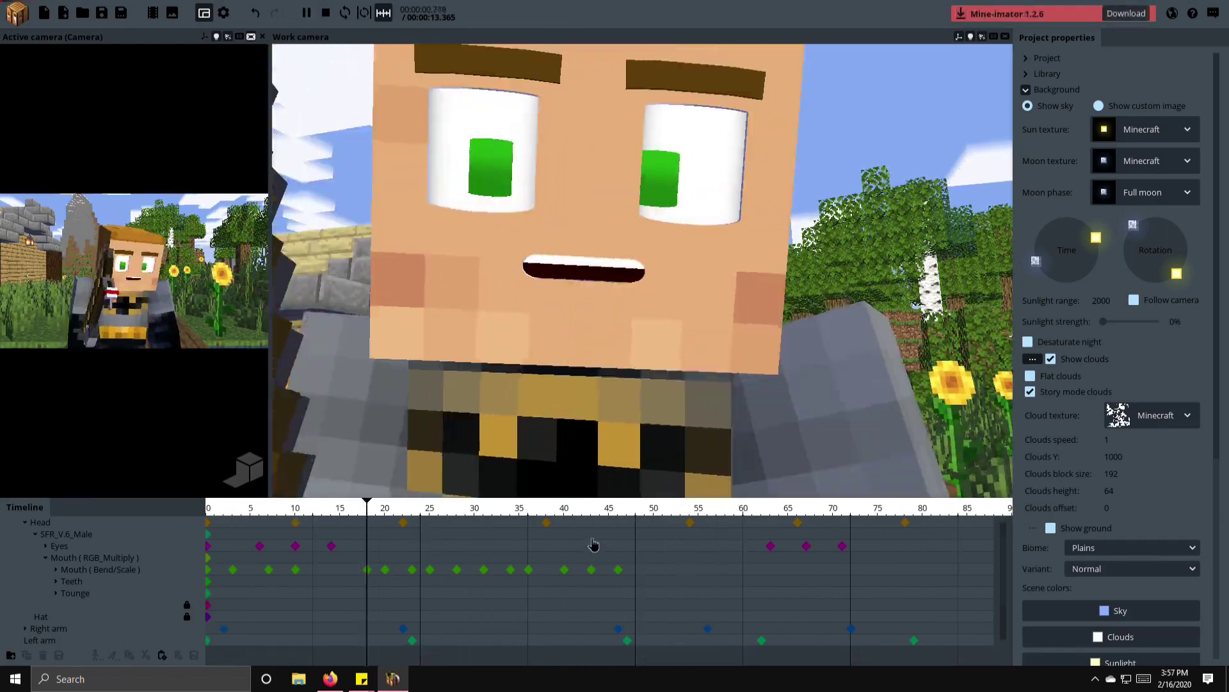
- Replay the opening, and retime the mouth keyframes at frames 18 and 10 to frames 17 and 11
left_click(565, 569)
key("shift+space")
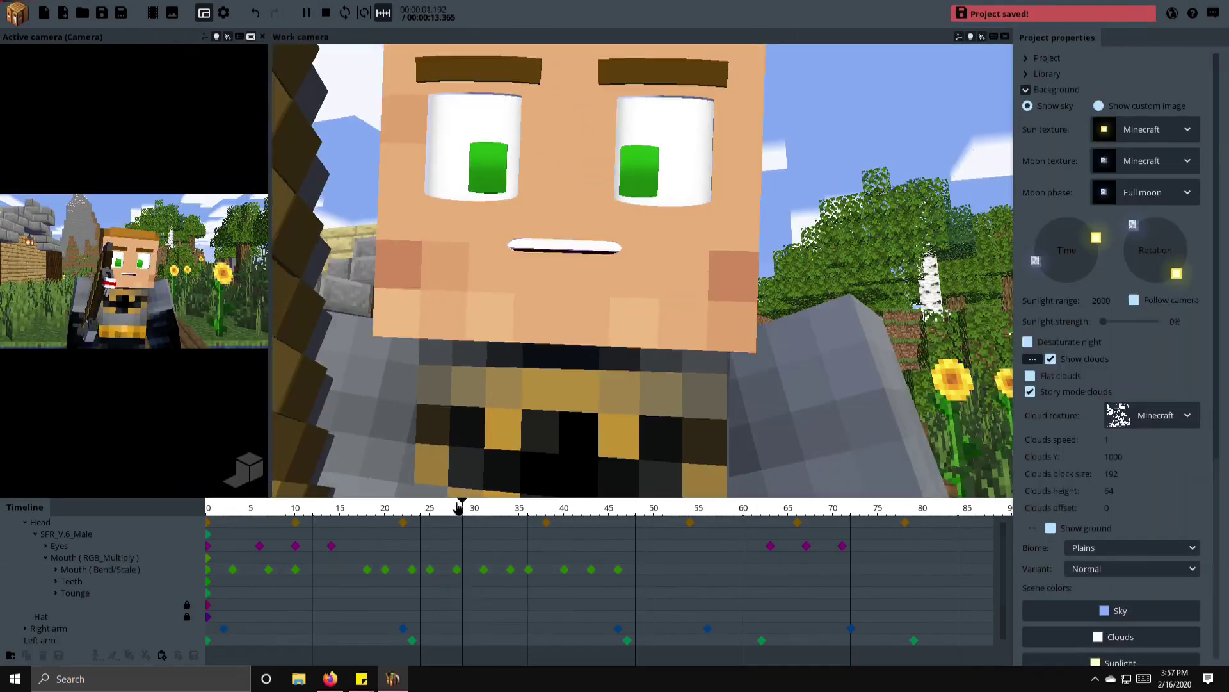
key("shift+space")
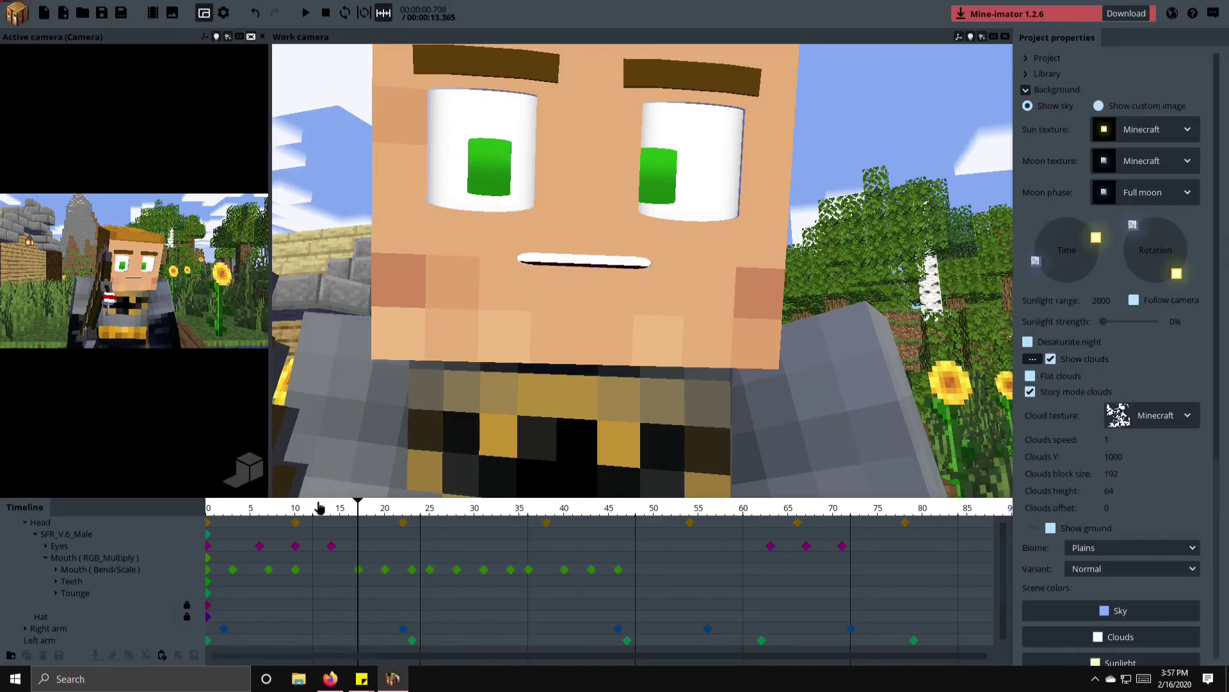
key("space")
key("Right")
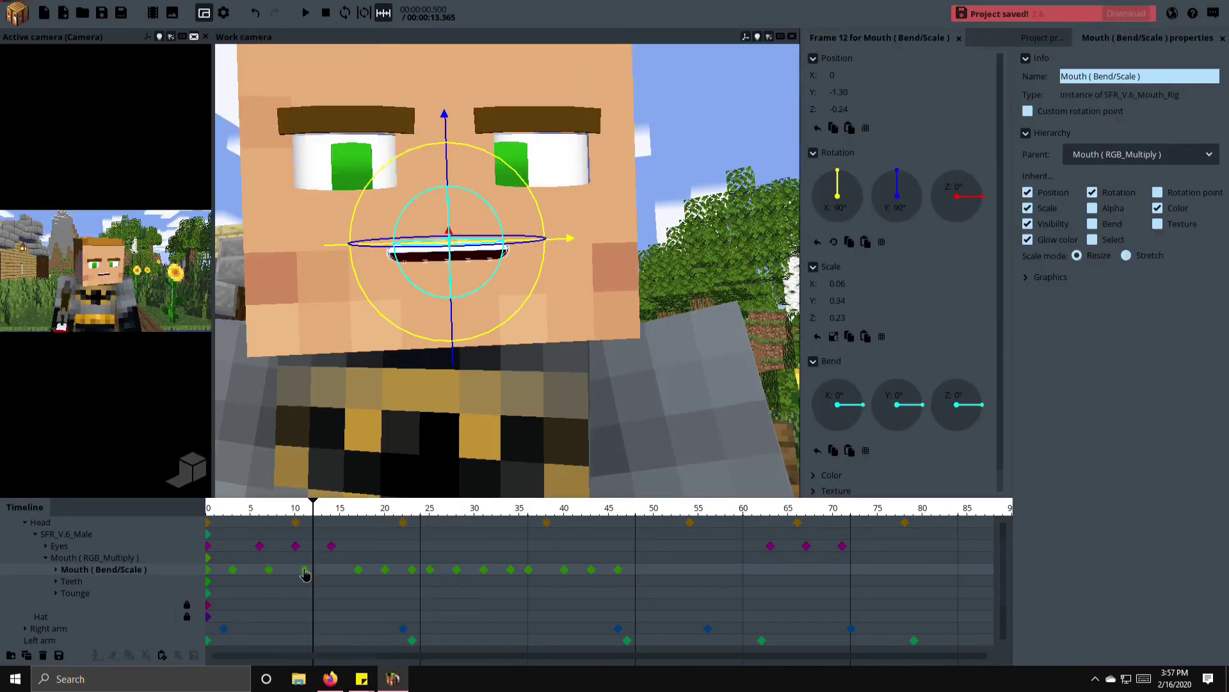
left_click(232, 570)
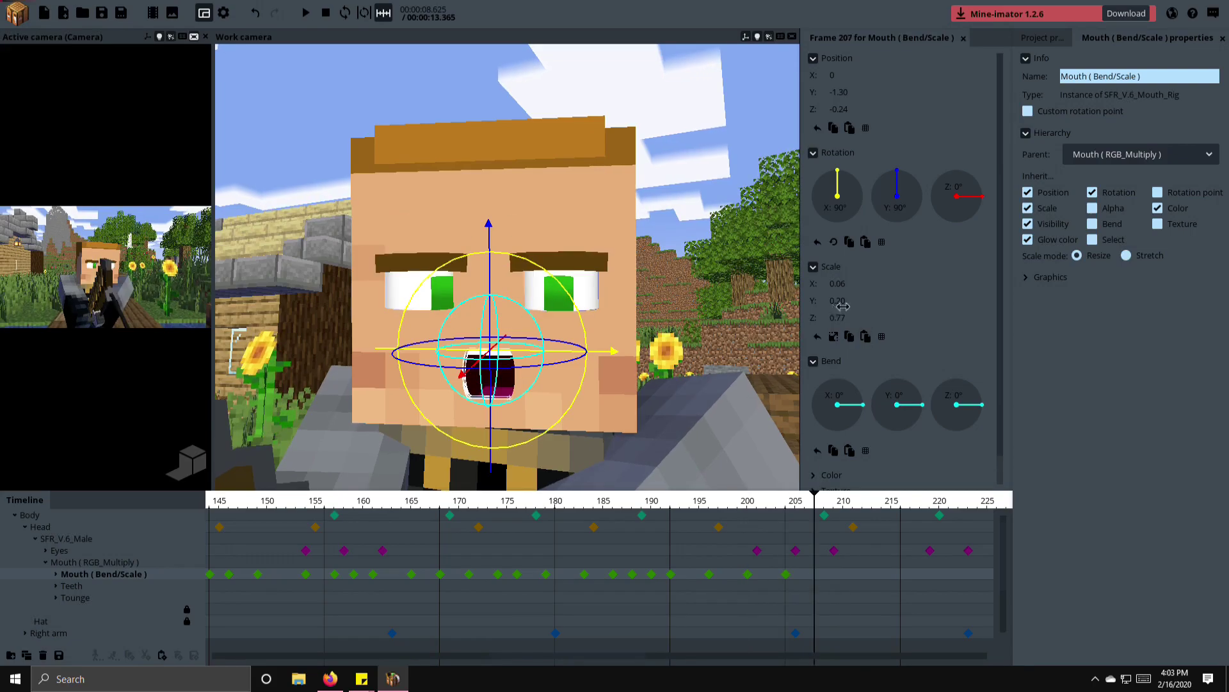
- Keyframe Mouth (Bend/Scale) at frames 215, 219, 223, 226, 230, 235 and 240
key("space")
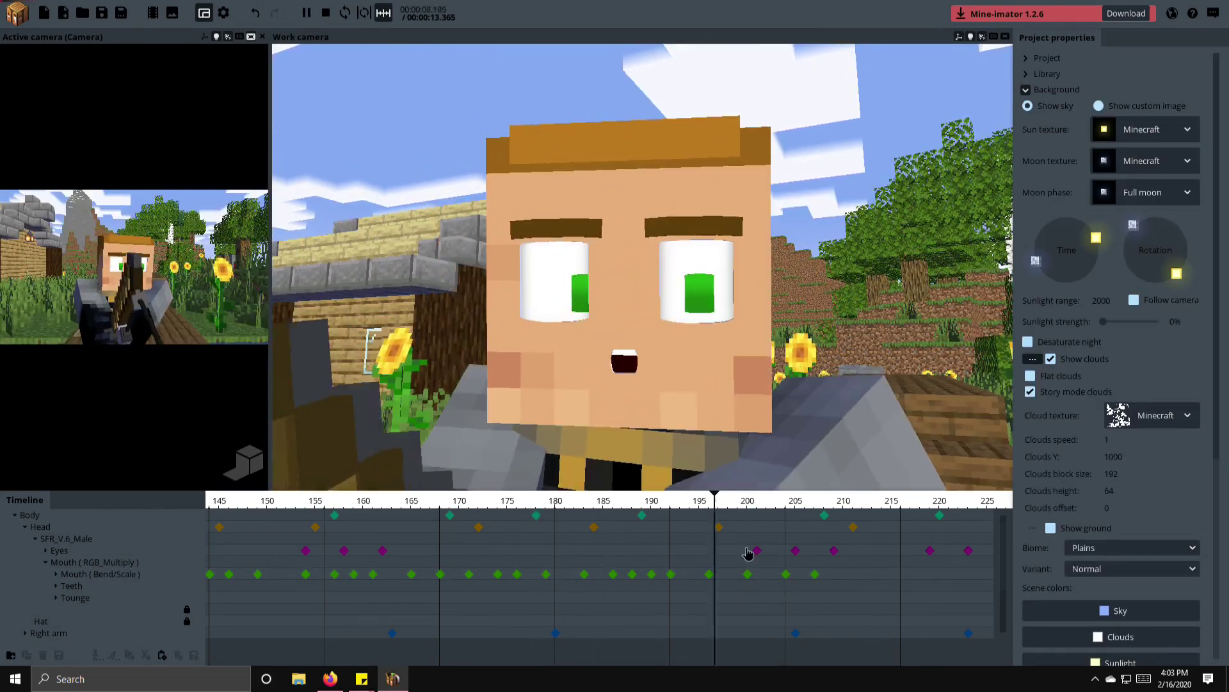
left_click(723, 576)
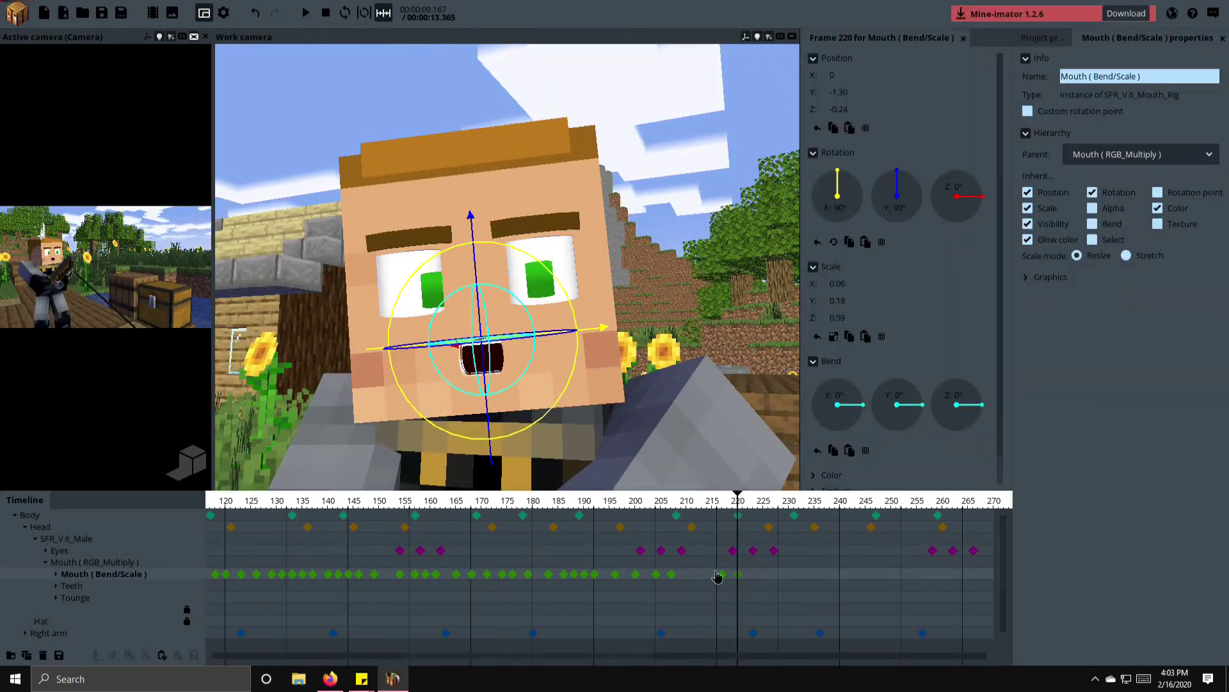
left_click(789, 500)
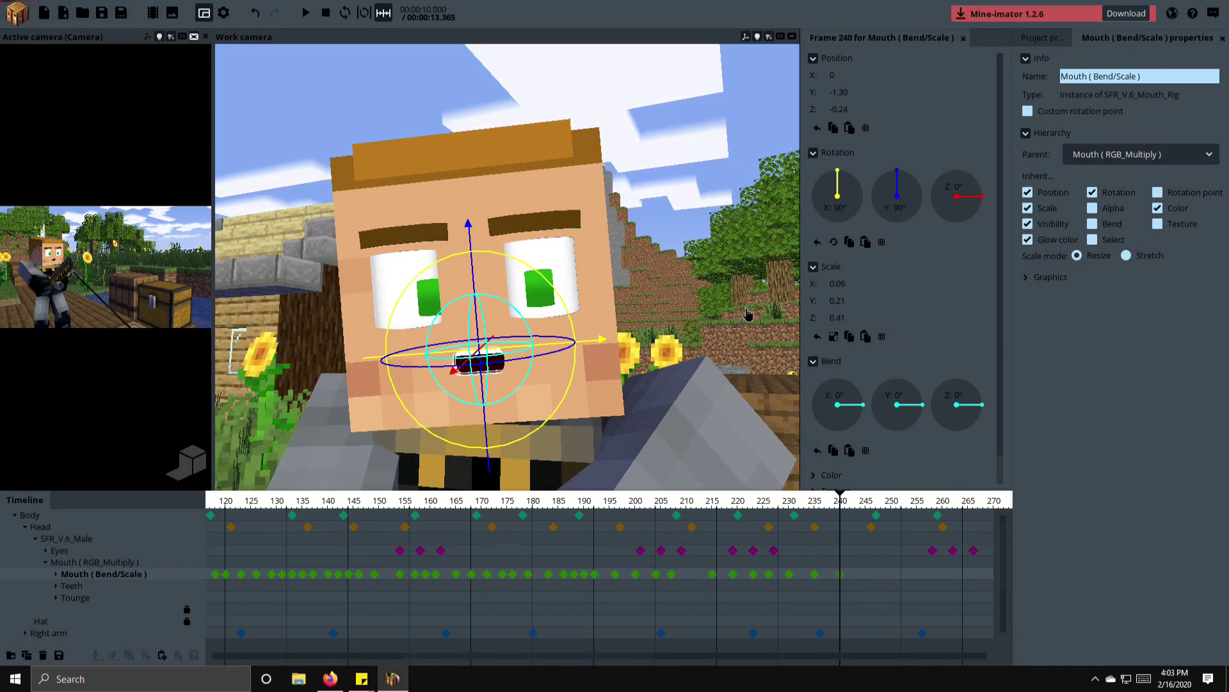
- Play the animation, adjust the mouth's scale at frame 223 with Y at 0.25, and save the project
key("space")
key("space")
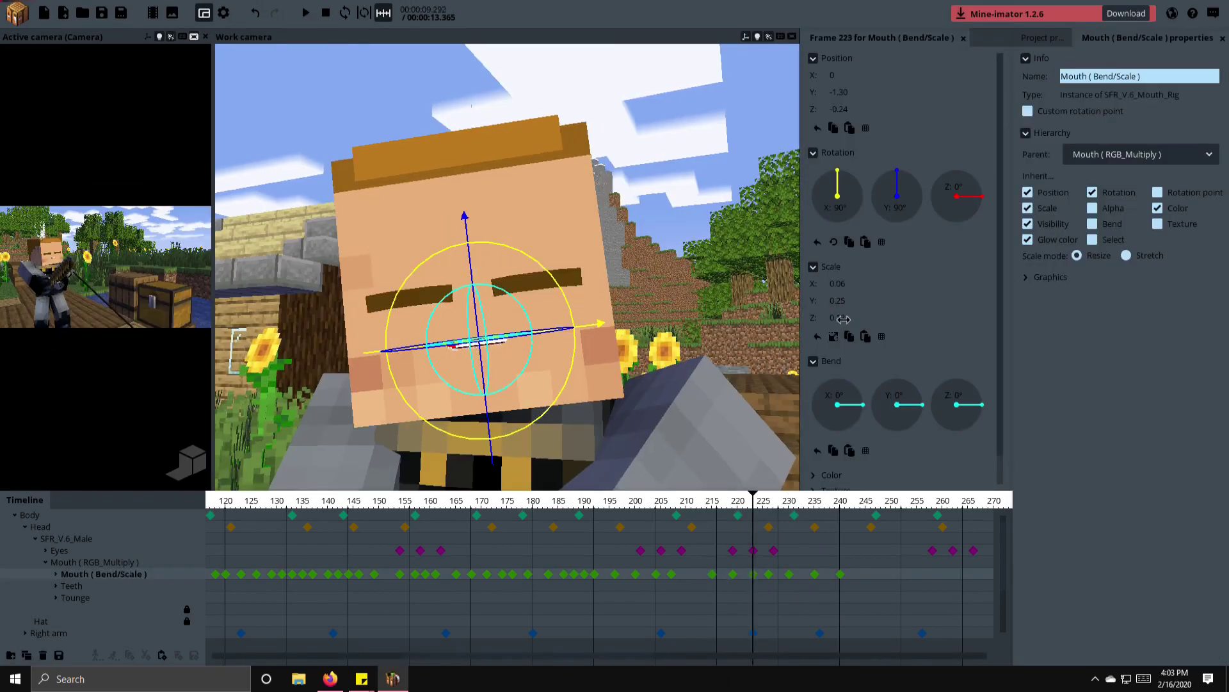
key("space")
key("ctrl+s")
key("space")
- Change the transition of the mouth keyframe at frame 207, save, and keyframe the mouth at frame 249
left_click(704, 565)
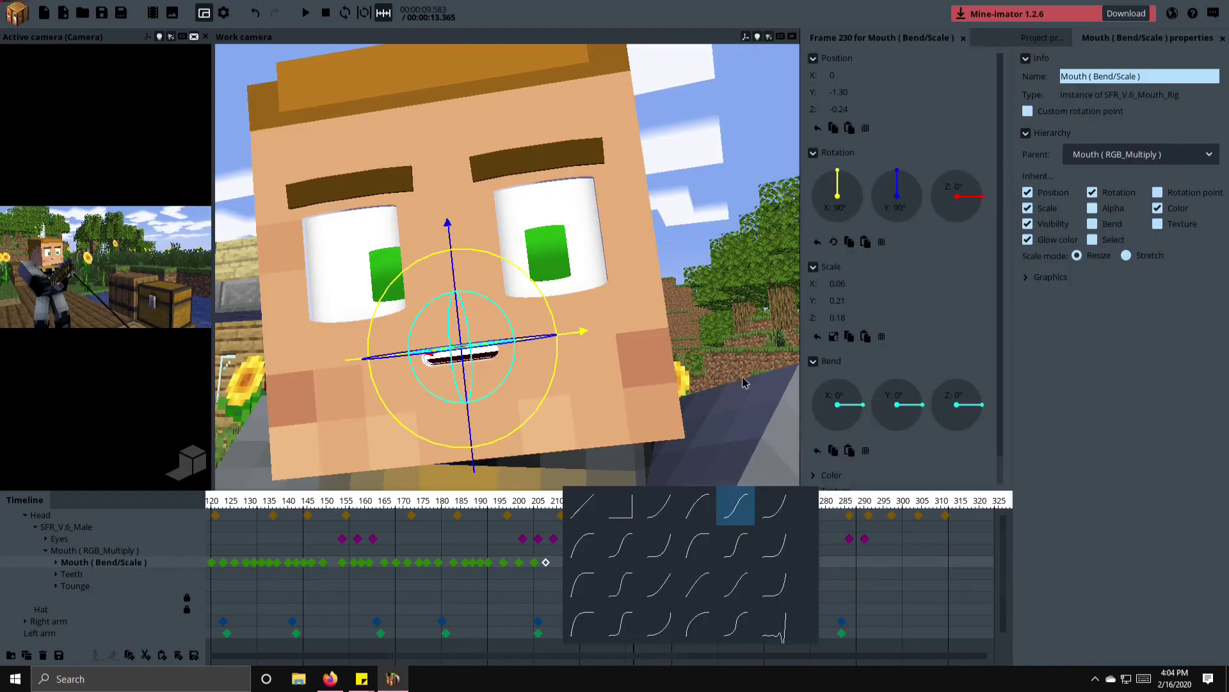
left_click(502, 503)
key("space")
key("ctrl+s")
key("space")
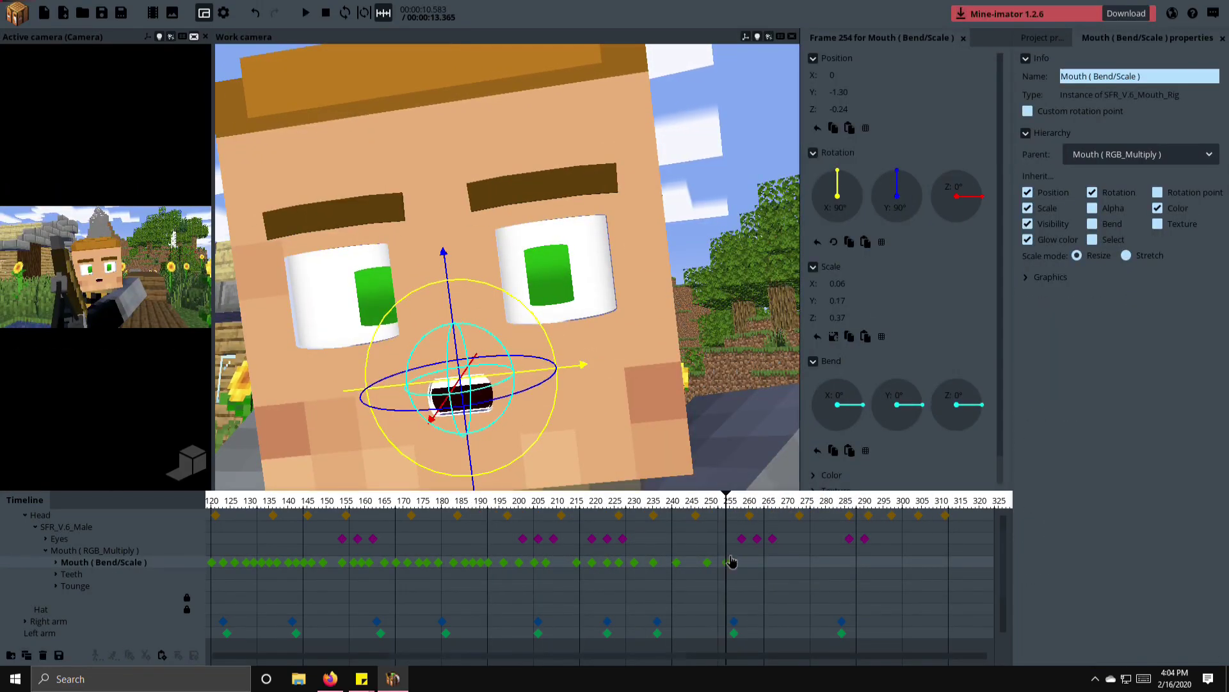
- Keyframe Mouth (Bend/Scale) at frames 252, 255, 257, 261 and 264, with scale Z 0.33 at frame 261, save and play
scroll(714, 567, "up", 2)
left_click_drag(858, 310, 804, 318)
key("ctrl+s")
key("space")
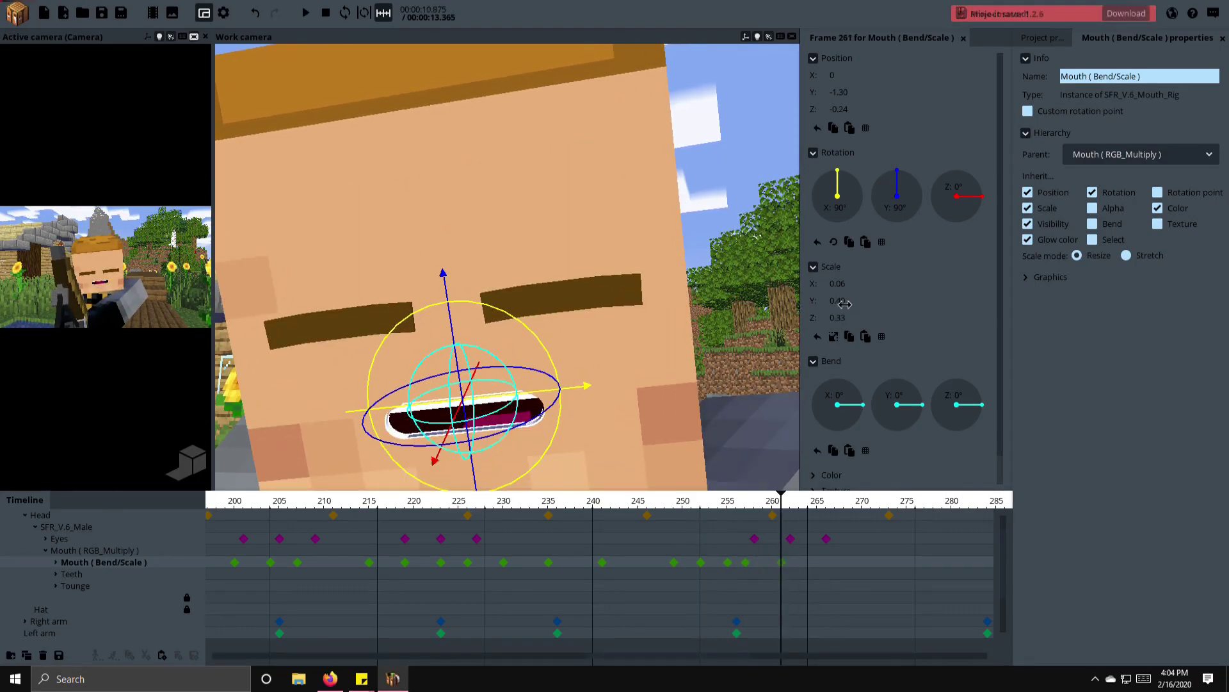
key("space")
scroll(675, 557, "down", 2)
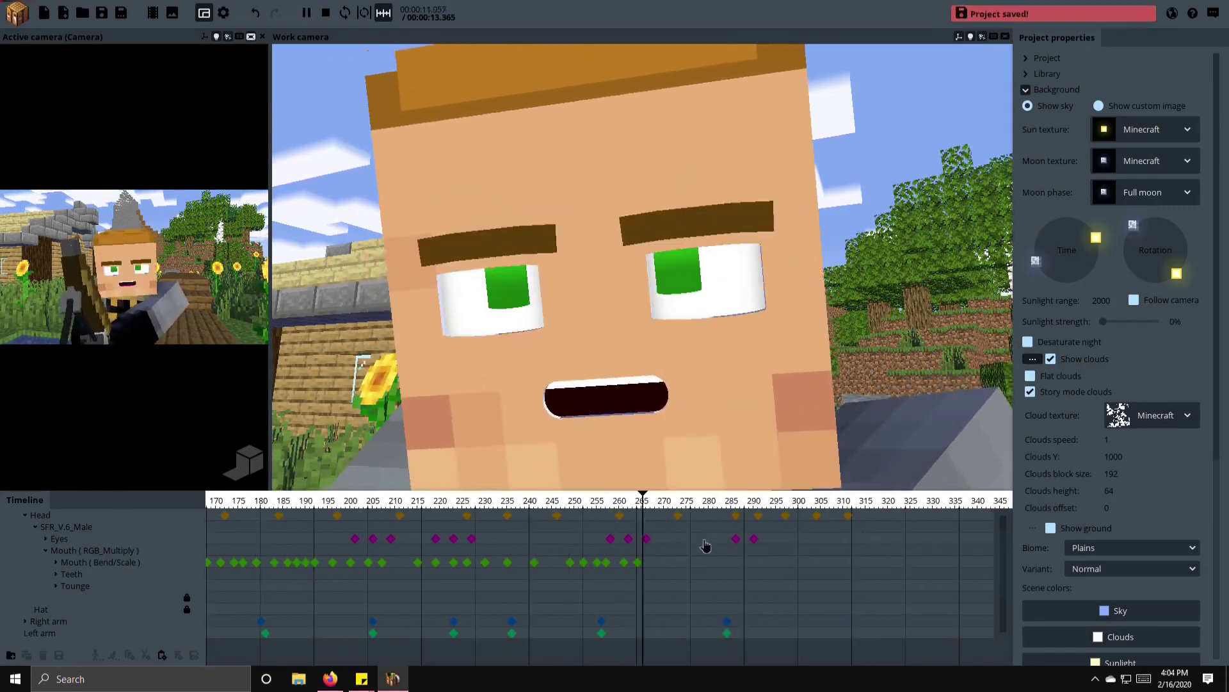
- Keyframe Mouth (Bend/Scale) at frames 270, 273, 277 and 282, adjusting the mouth's scale for each shape
left_click(674, 561)
key("Right")
key("Right")
key("Right")
key("Right")
key("Right")
key("Right")
key("Right")
key("Right")
key("Right")
mouse_move(858, 300)
left_mouse_down()
mouse_move(844, 313)
mouse_move(865, 312)
mouse_move(856, 322)
mouse_move(862, 305)
left_mouse_up()
- Keyframe Mouth (Bend/Scale) at frames 287, 293, 298, 304 and 308, with scale Y 0.31 and Z 0.71 at frame 308
key("Right")
key("Right")
key("Right")
key("Right")
key("Right")
key("Right")
key("Right")
key("Right")
key("Right")
key("Right")
key("Right")
key("Right")
key("Right")
key("Right")
key("Right")
key("Right")
key("Right")
key("Right")
key("Right")
key("Right")
key("Right")
key("Right")
key("Right")
key("Right")
key("Right")
key("Right")
left_click_drag(858, 318, 855, 318)
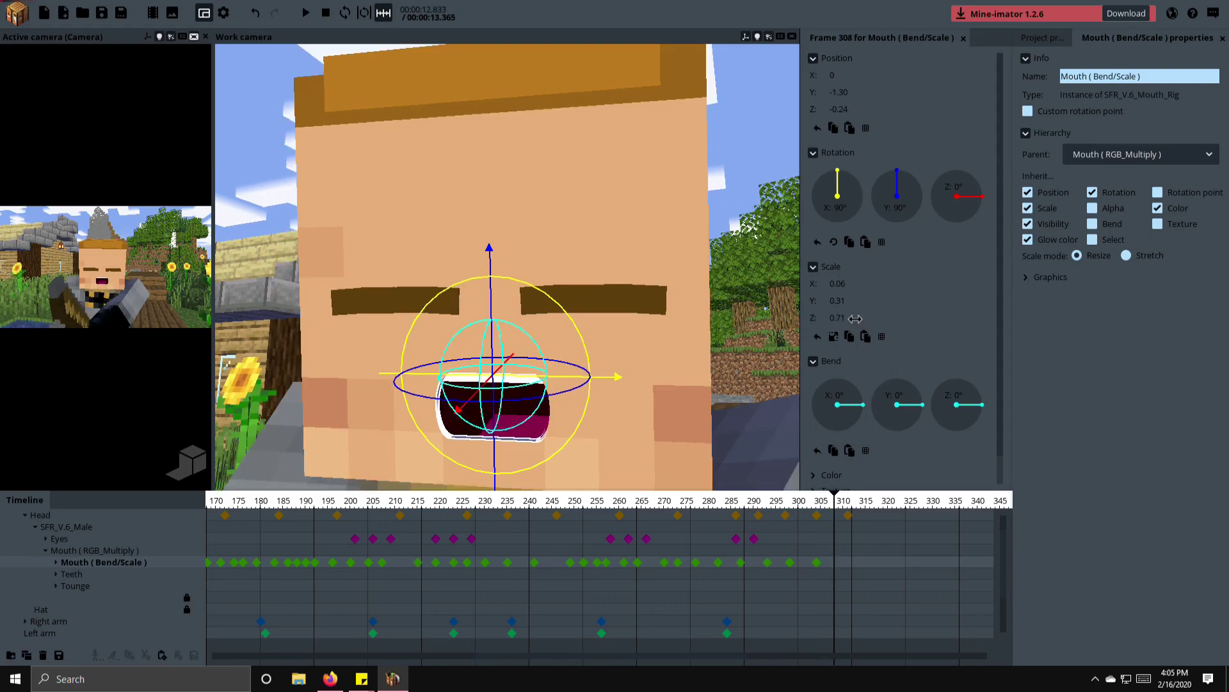
- Save the project, and bend the mouth about X into a smile across the keyframes from frame 287 to 313
key("ctrl+s")
left_click(738, 563, "shift")
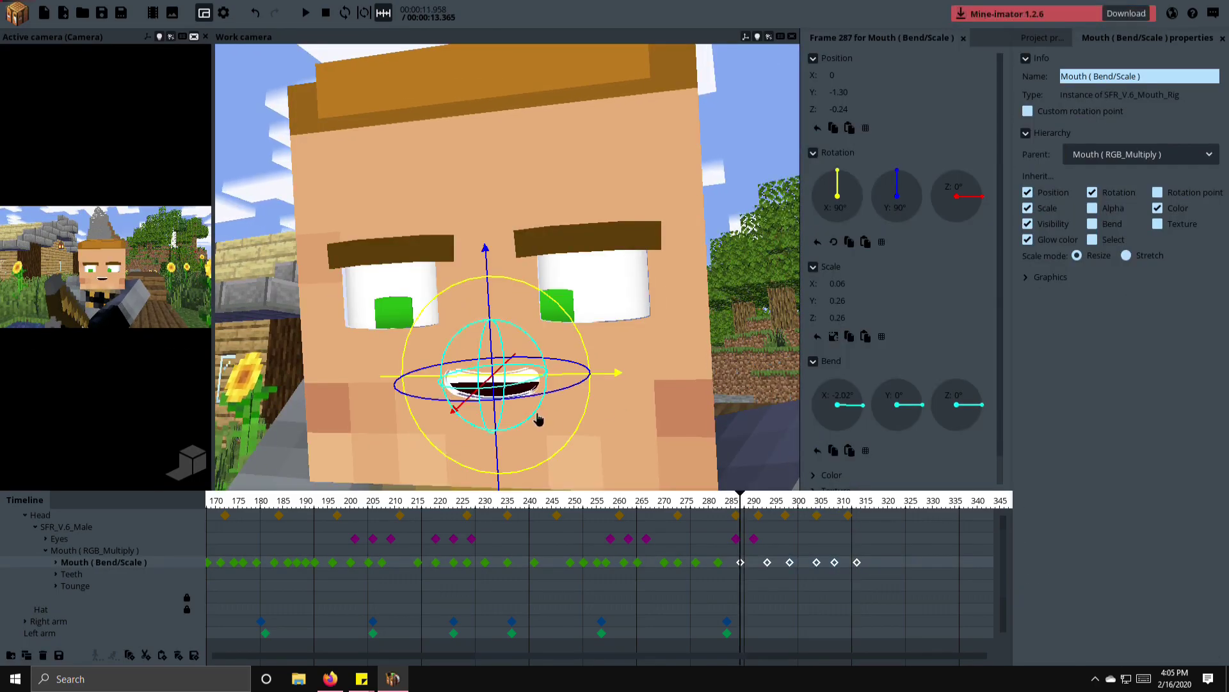
key("Escape")
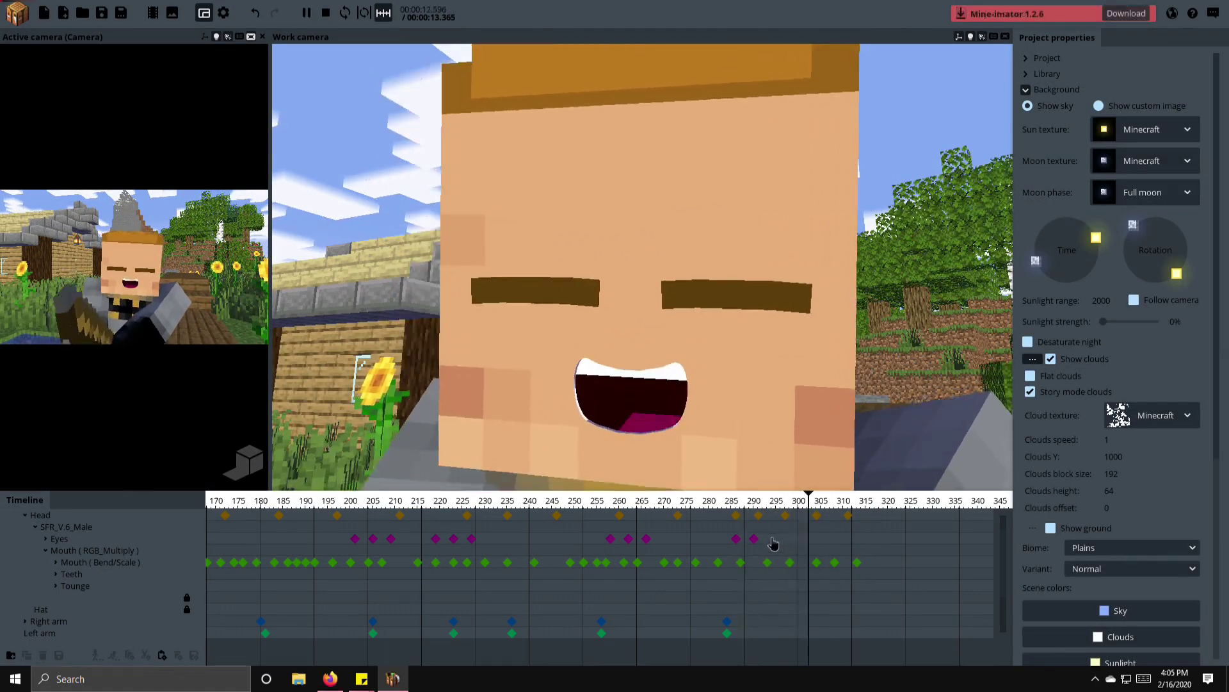
- Select the timeline region from frame 0 to 312, save the project and play the animation
left_click_drag(858, 506, 211, 500)
key("ctrl+s")
key("space")
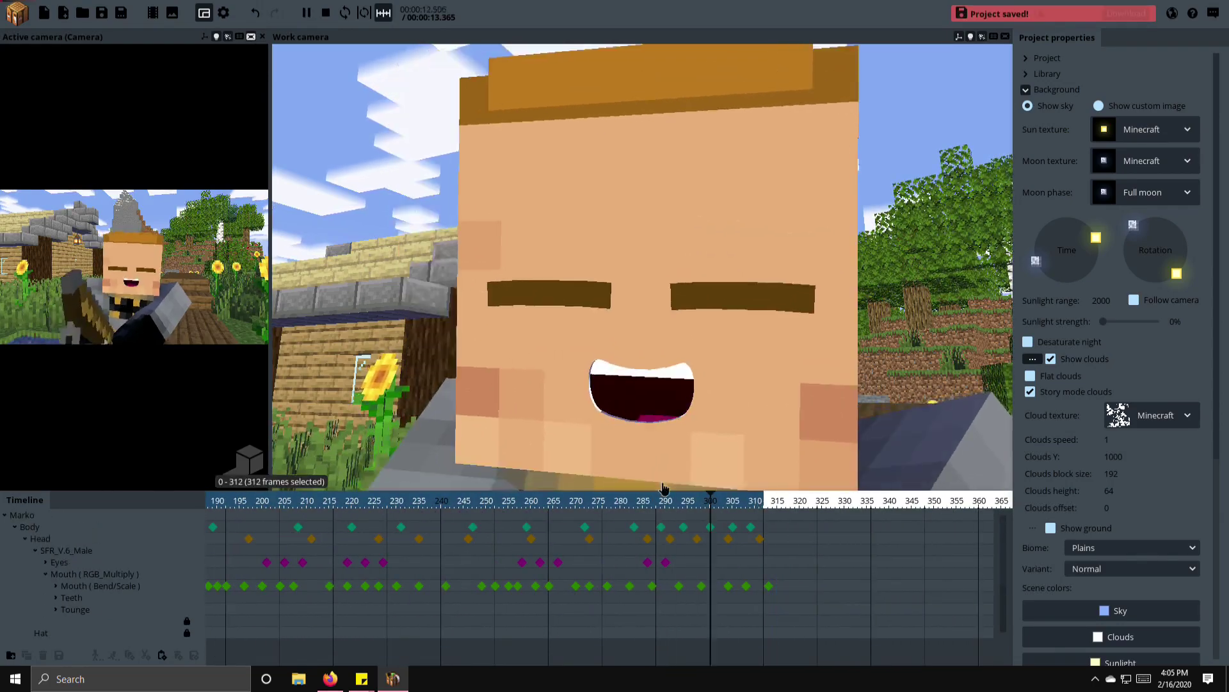
- Set the mouth's Z scale to 0.11 at frame 270, change the transition of the mouth keyframe there, and play the animation
left_click(551, 586)
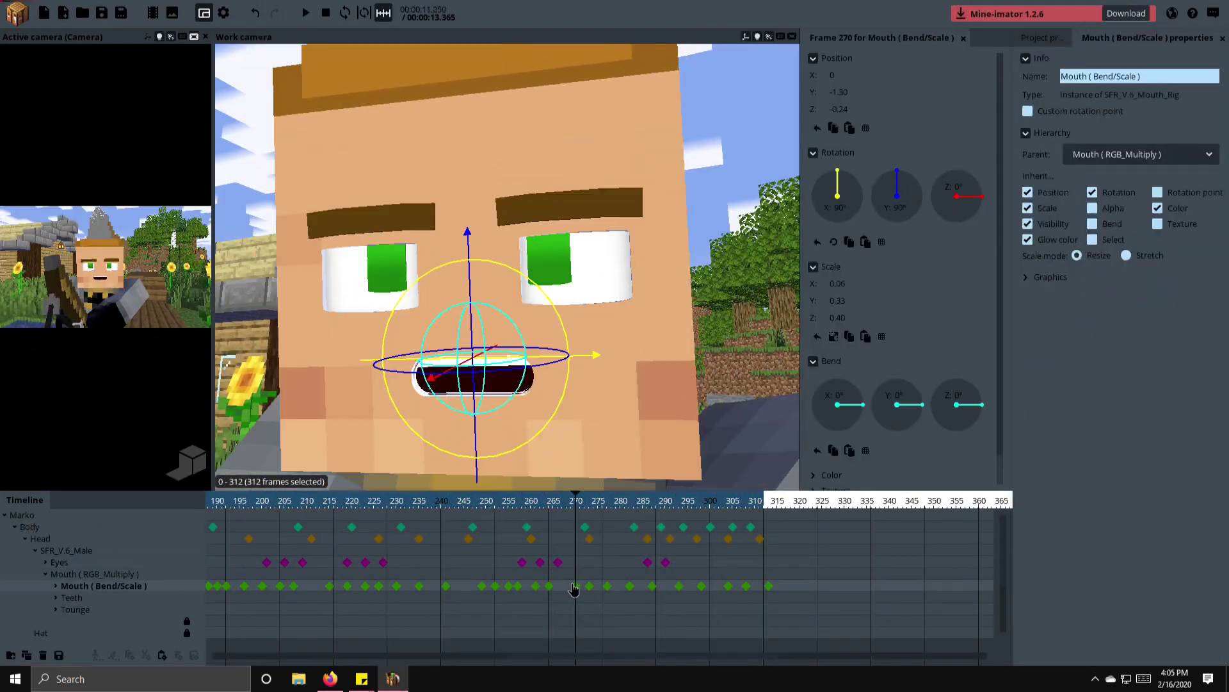
left_click(558, 586)
right_click(575, 590)
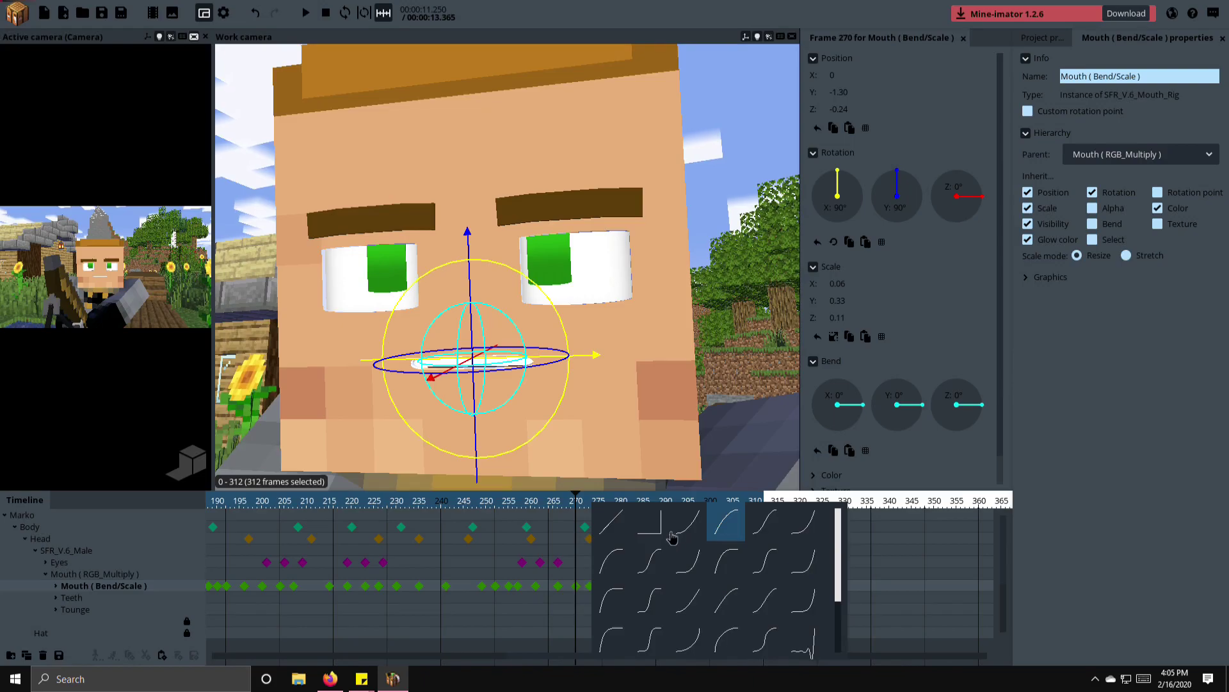
left_click(662, 535)
right_click(609, 586)
left_click(500, 501)
key("space")
scroll(448, 563, "down", 5, "ctrl")
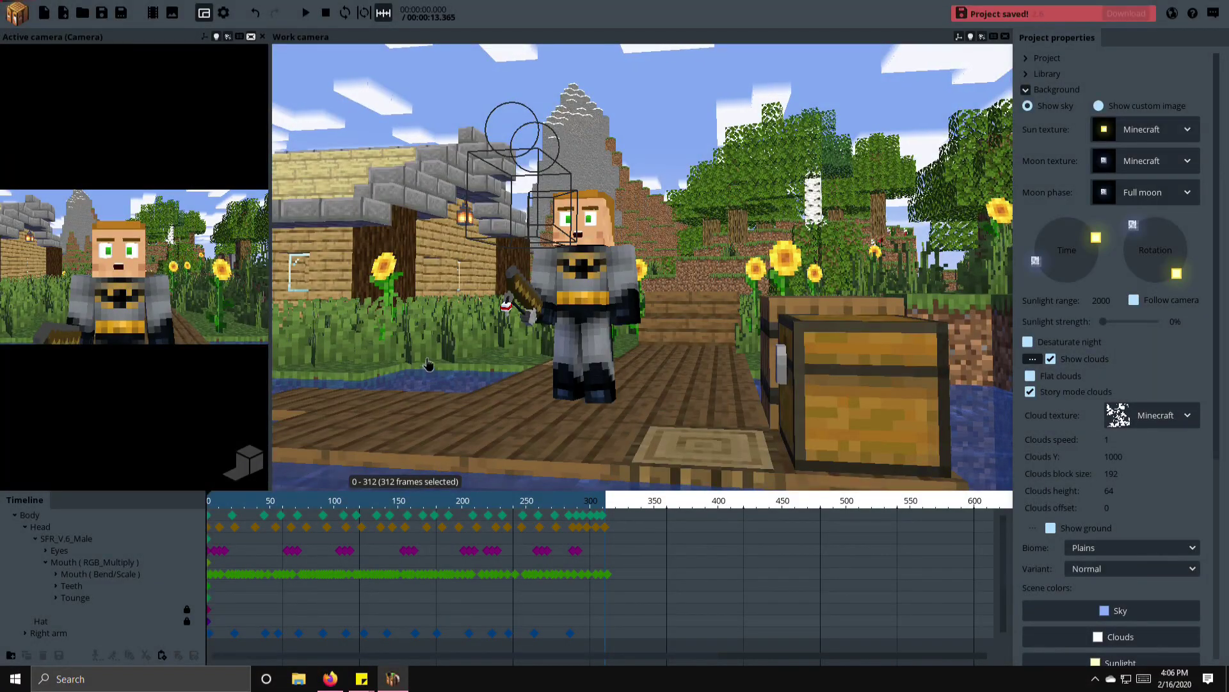
- Set up the movie export as FHD 1080p (1920x1080), WMV format, Best quality and a framerate of 60
left_click(153, 12)
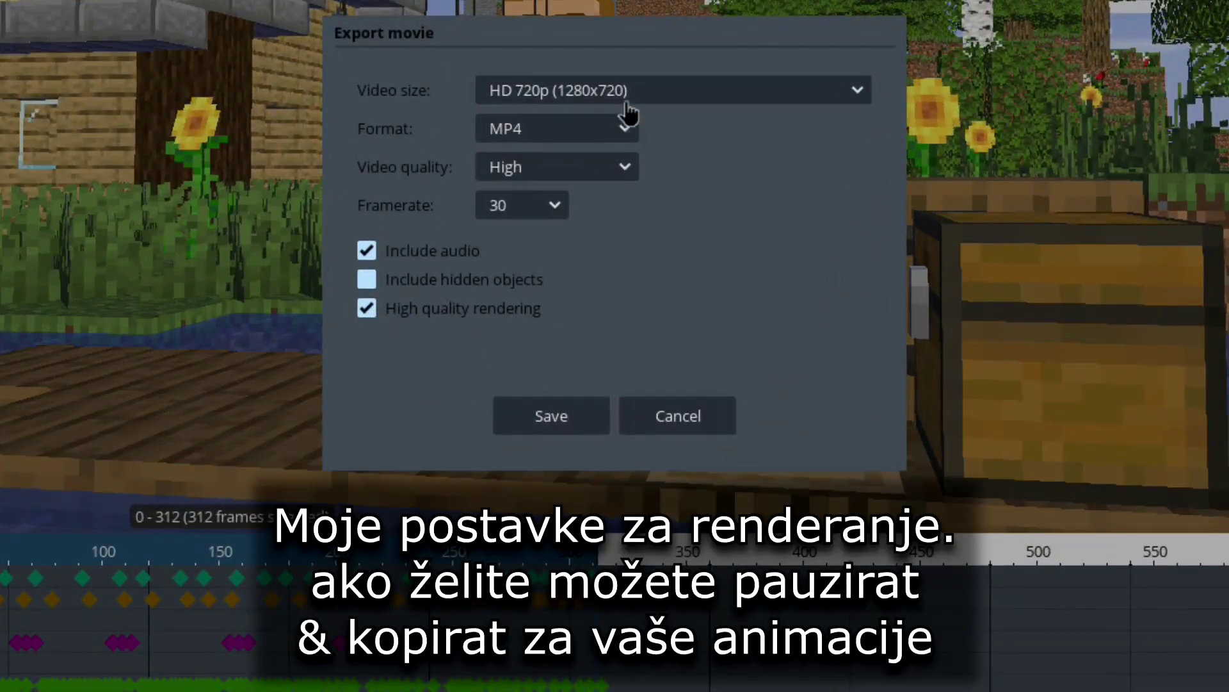
left_click(610, 248)
left_click(579, 186)
left_click(566, 132)
left_click(545, 211)
left_click(562, 171)
left_click(545, 202)
left_click(522, 205)
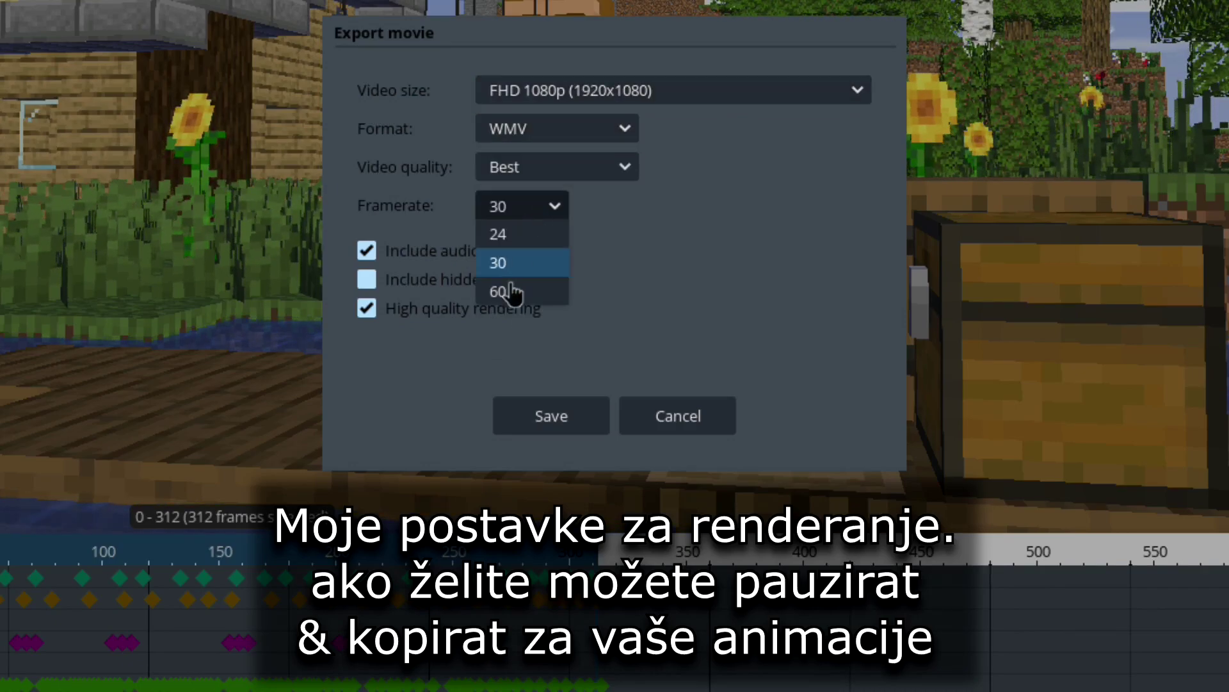
left_click(516, 288)
- Choose where to save the WMV movie and start rendering it
left_click(556, 418)
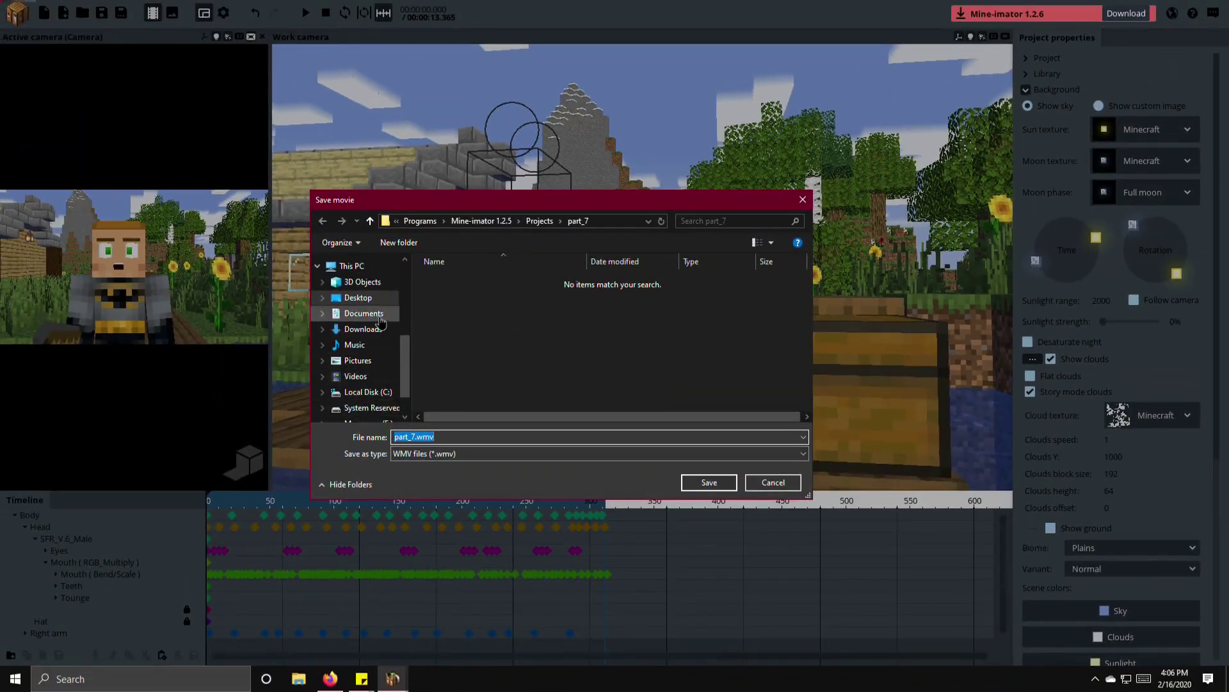
double_click(448, 282)
left_click(687, 487)
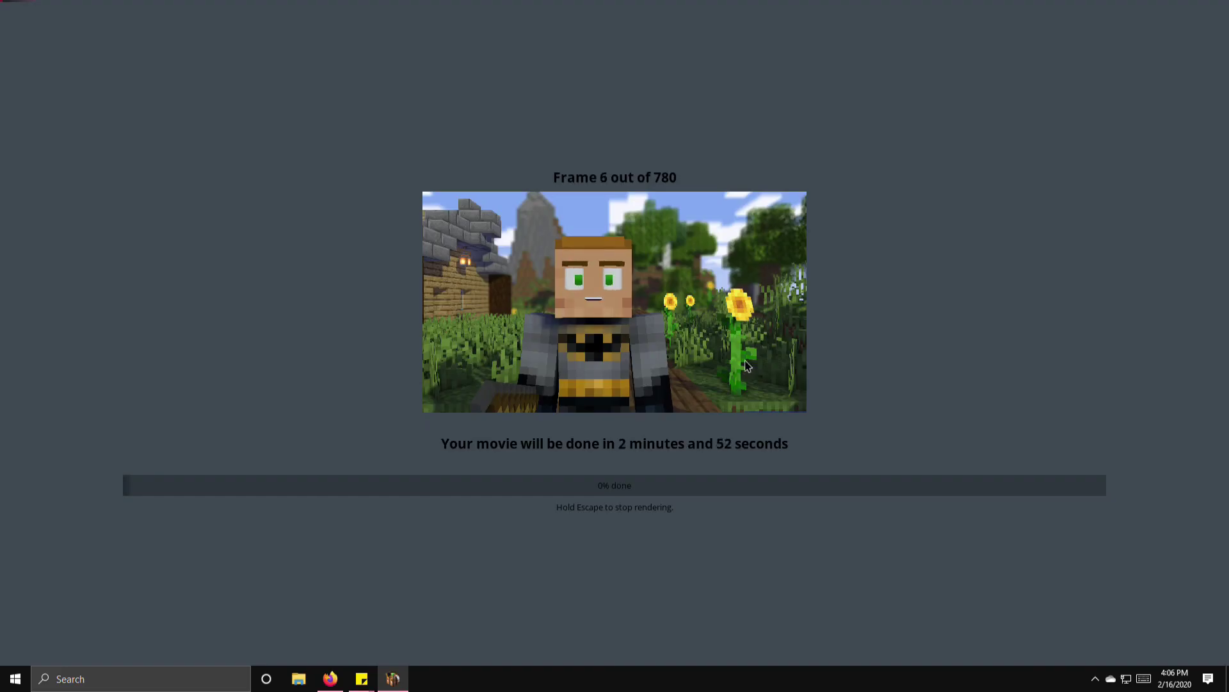